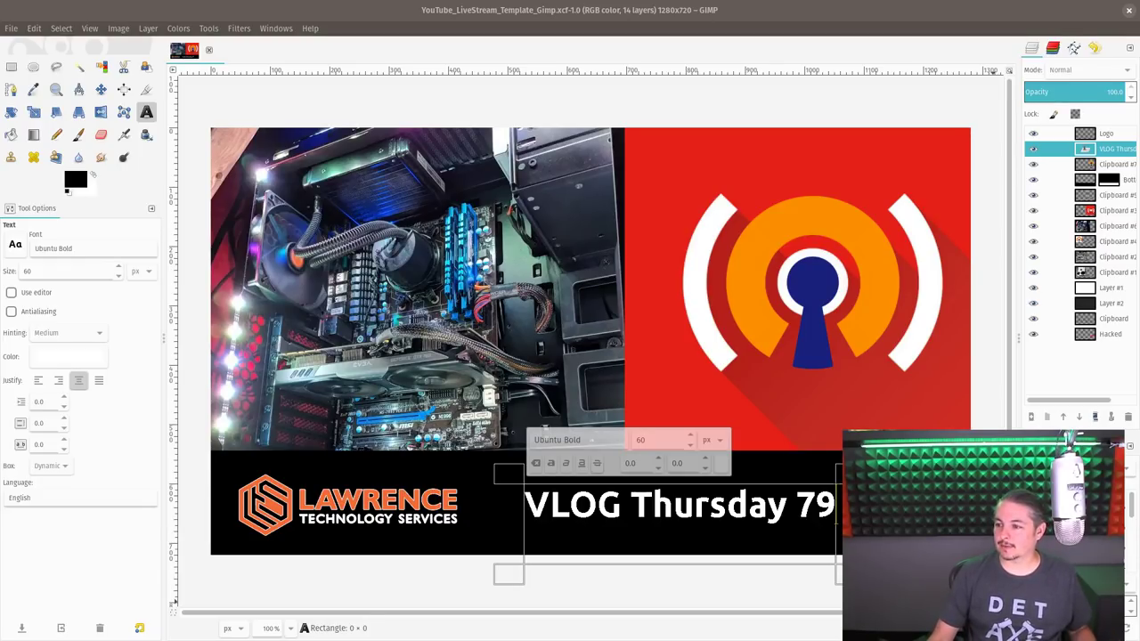
- Close the GIMP livestream thumbnail project window to reveal the browser's new tab
{"action": "left_click", "coordinate": [691, 4]}
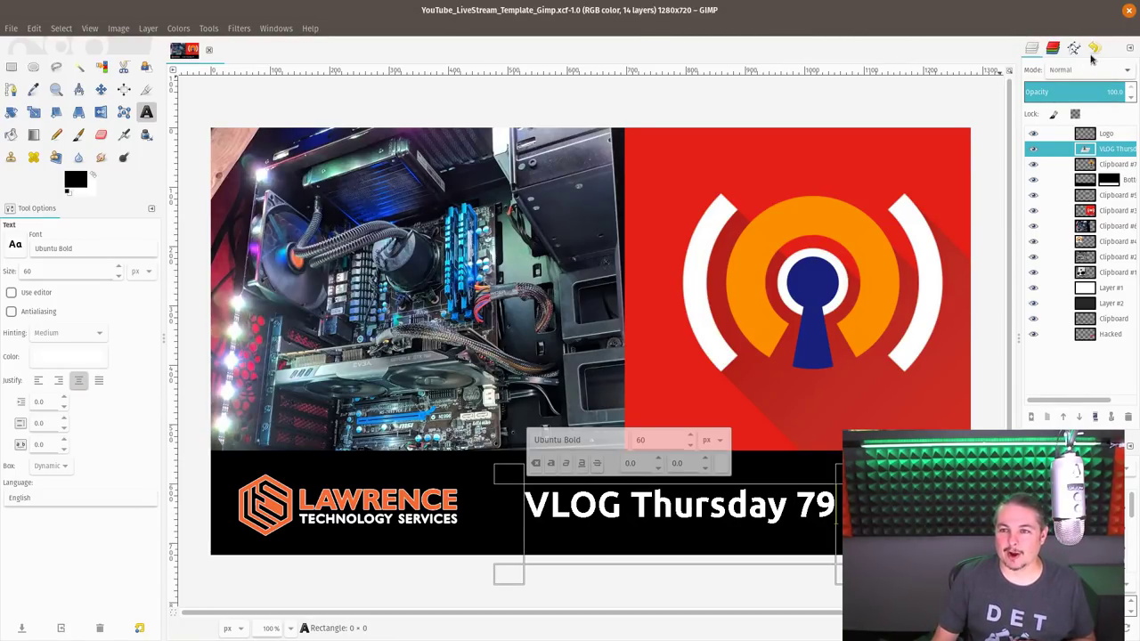
{"action": "left_click", "coordinate": [1127, 11]}
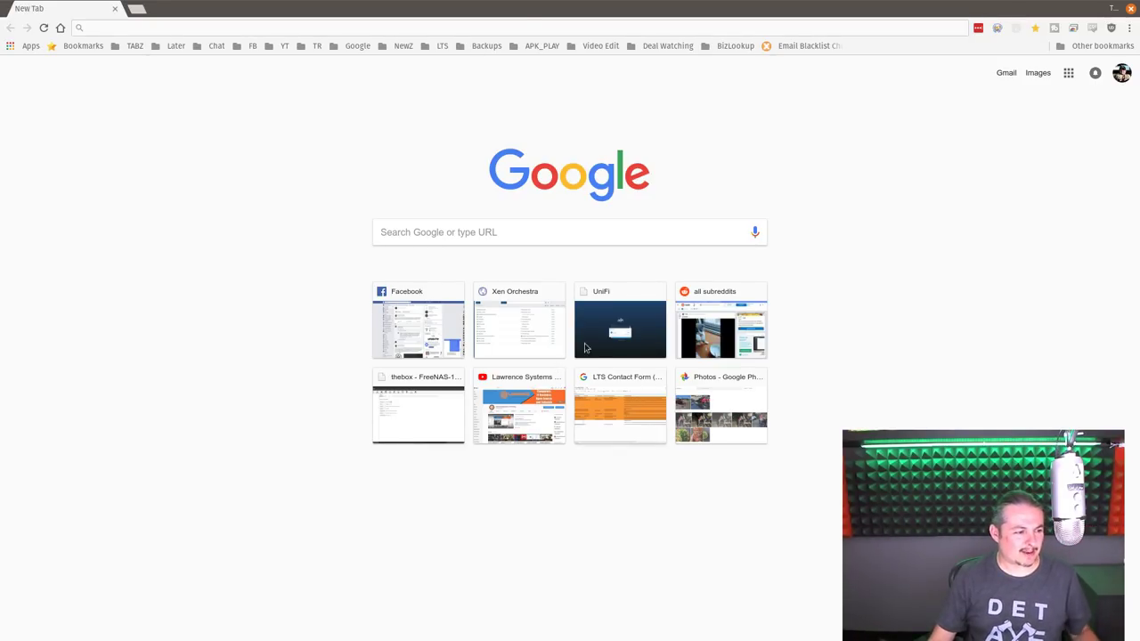
- Search Google for 'l2tp vpn ports'
{"action": "left_click", "coordinate": [327, 25]}
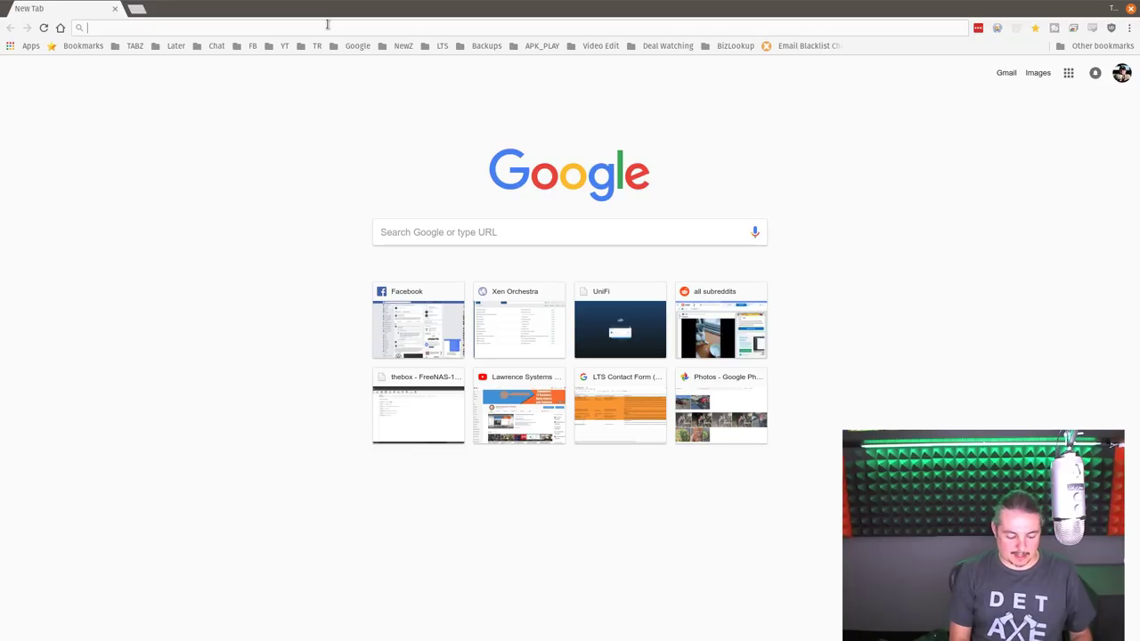
{"action": "type", "text": "ltp vpn"}
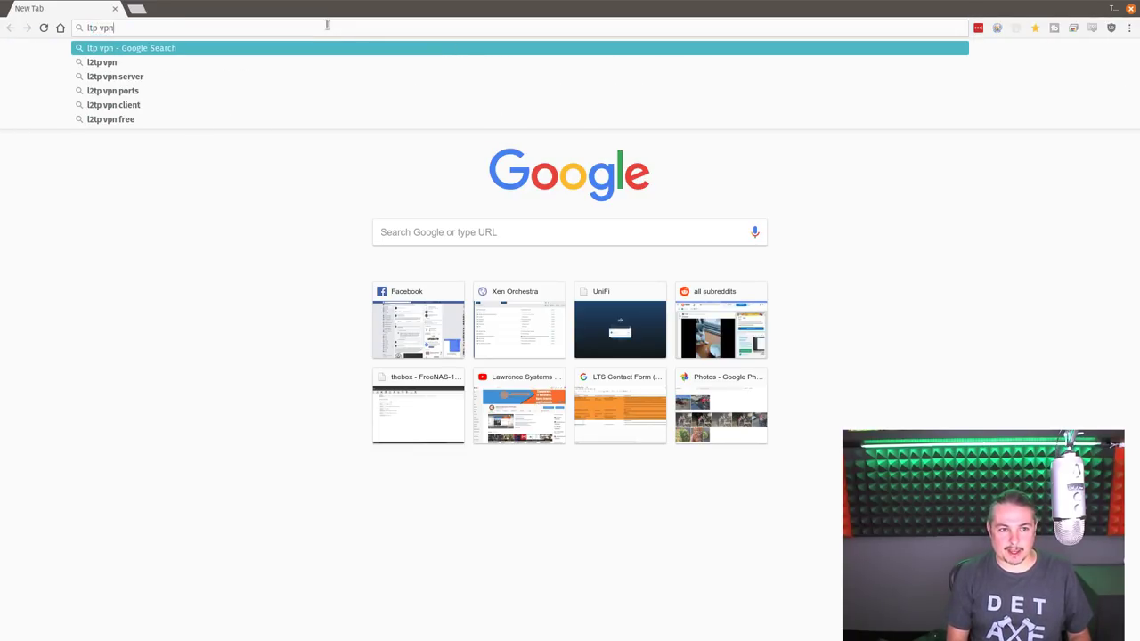
{"action": "key", "text": "Down"}
{"action": "key", "text": "Return"}
{"action": "left_click", "coordinate": [230, 76]}
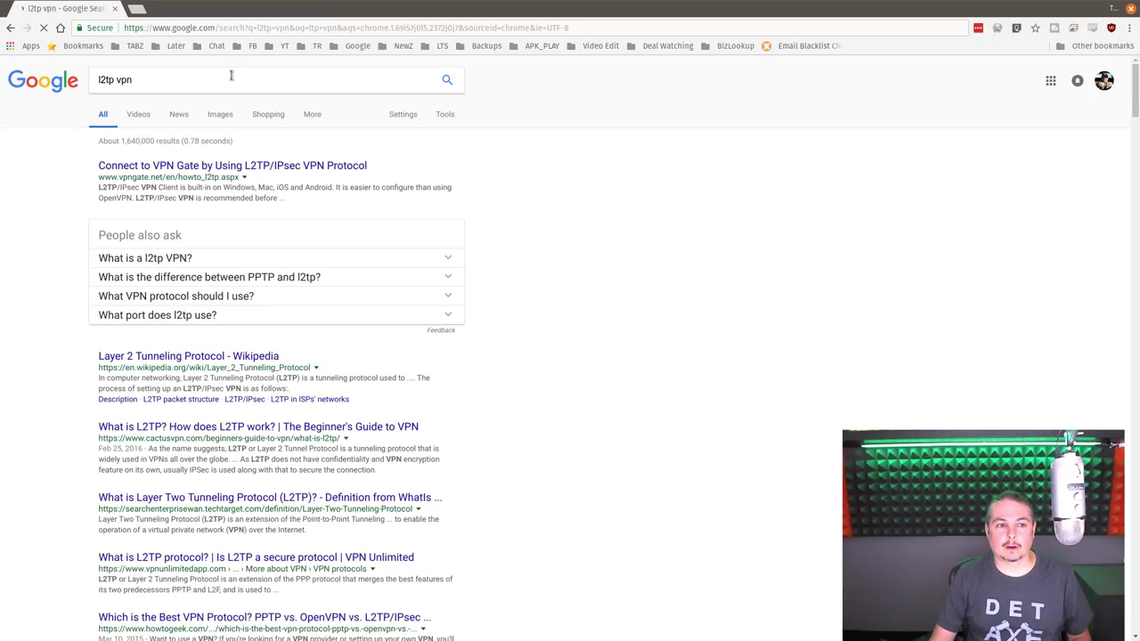
{"action": "type", "text": "pot"}
{"action": "key", "text": "BackSpace"}
{"action": "key", "text": "BackSpace"}
{"action": "type", "text": "orts"}
{"action": "key", "text": "Return"}
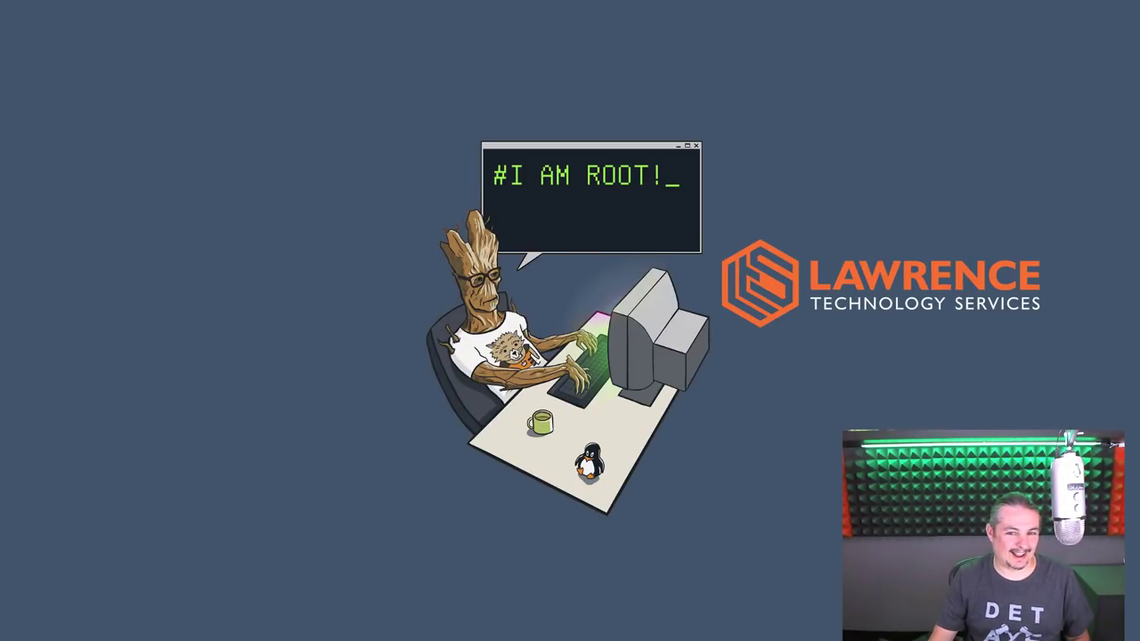
- Maximise the browser and open the TechNet VPN ports article in a background tab
{"action": "key", "text": "alt+Tab"}
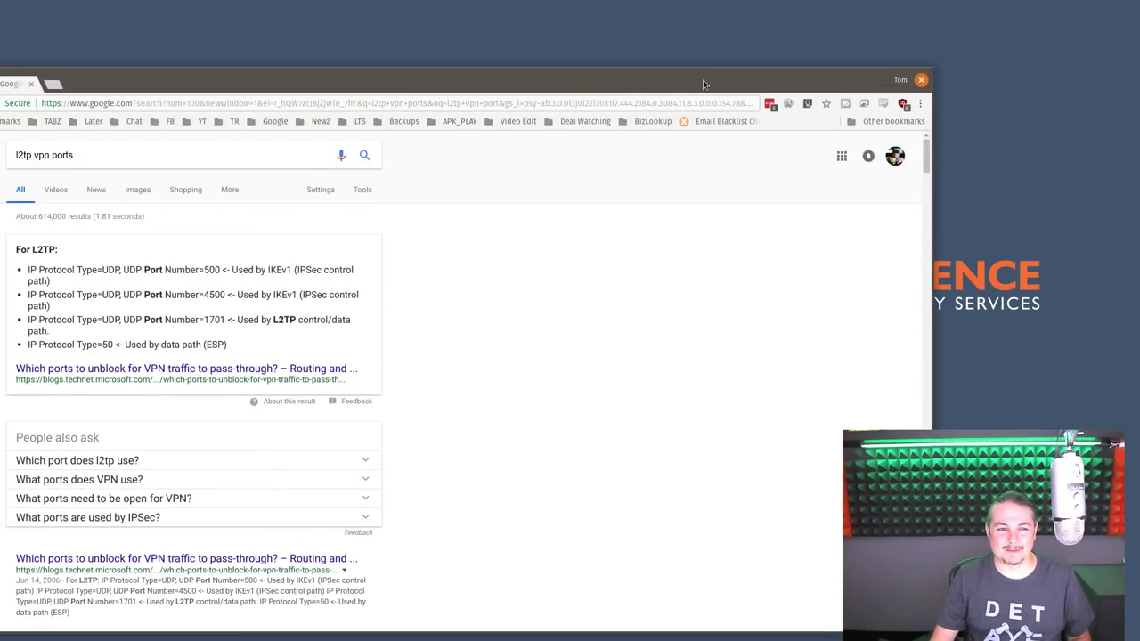
{"action": "double_click", "coordinate": [702, 79]}
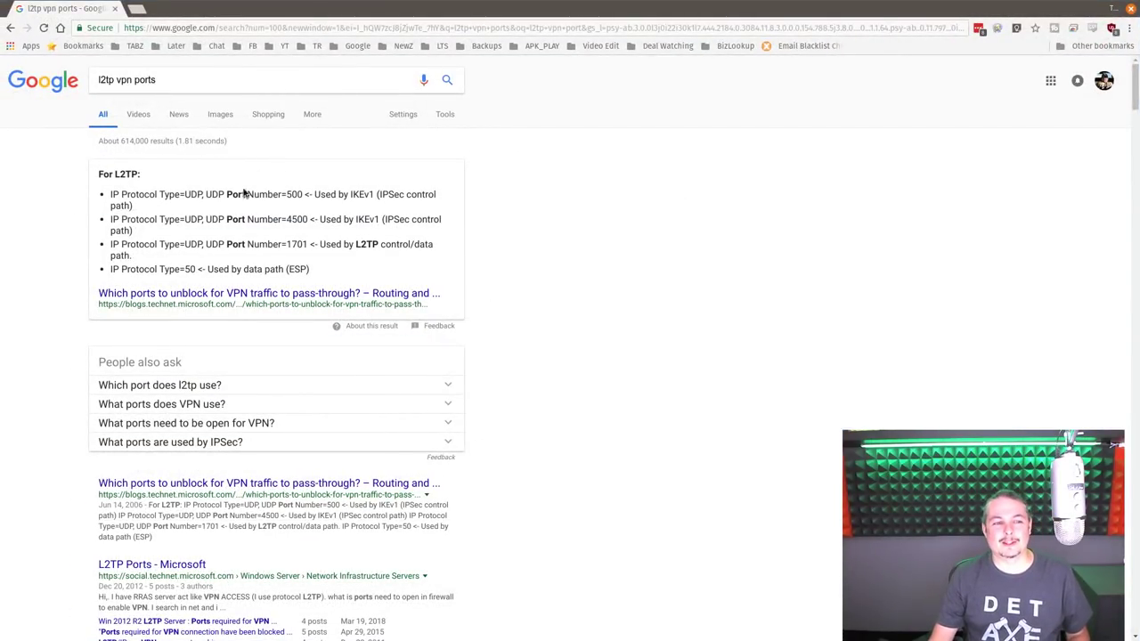
{"action": "middle_click", "coordinate": [232, 294]}
- Search 'openvpn ports' and open the OpenVPN HOWTO result in a background tab
{"action": "left_click", "coordinate": [187, 80]}
{"action": "key", "text": "ctrl+a"}
{"action": "type", "text": "open von"}
{"action": "key", "text": "BackSpace"}
{"action": "key", "text": "BackSpace"}
{"action": "key", "text": "BackSpace"}
{"action": "key", "text": "BackSpace"}
{"action": "type", "text": "vpn prot"}
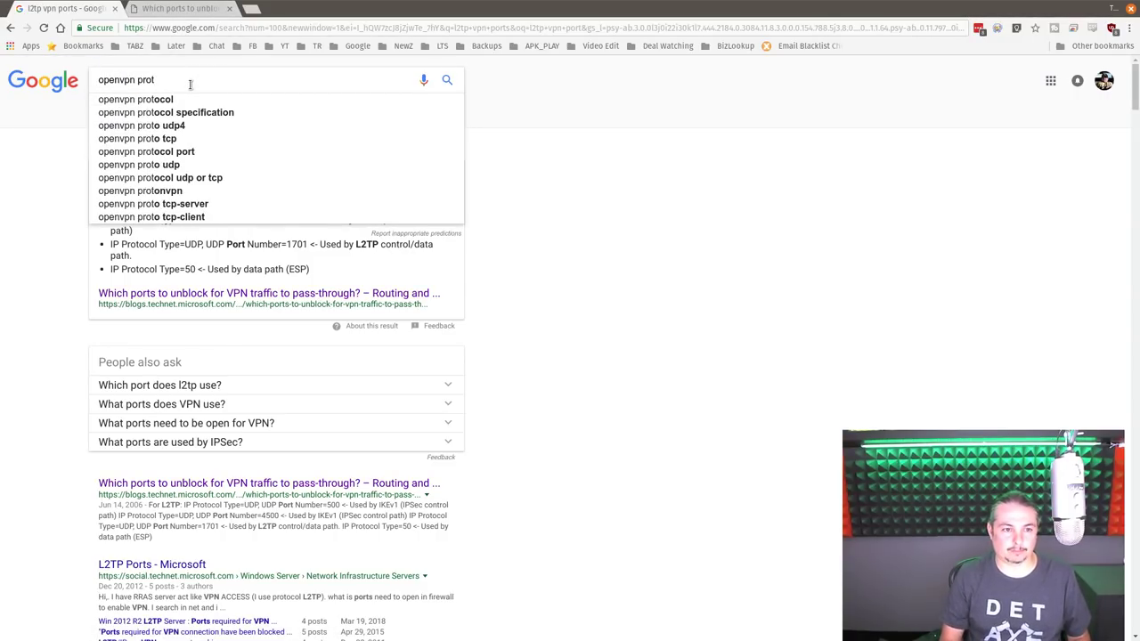
{"action": "key", "text": "BackSpace"}
{"action": "key", "text": "BackSpace"}
{"action": "key", "text": "BackSpace"}
{"action": "type", "text": "orts"}
{"action": "key", "text": "Return"}
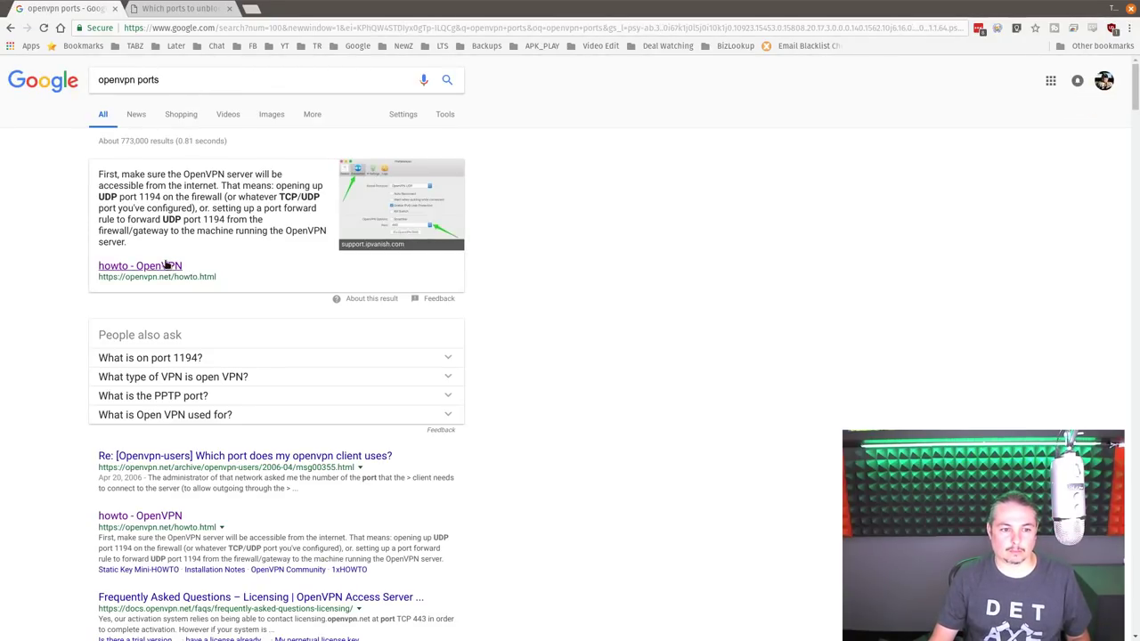
{"action": "middle_click", "coordinate": [167, 265]}
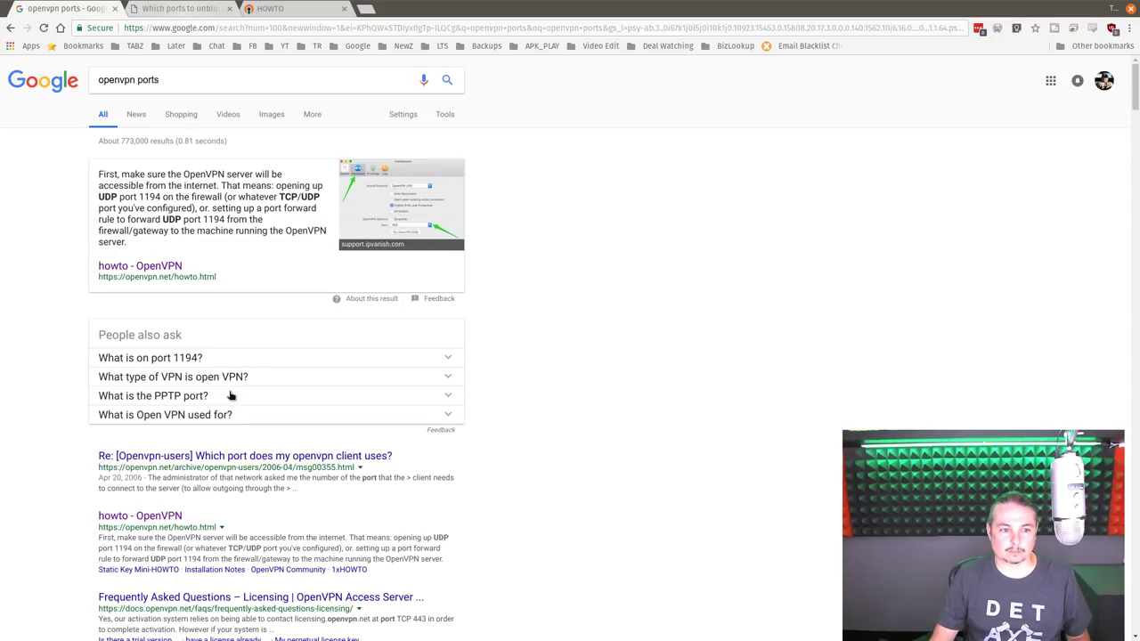
- Expand 'What is on port 1194?' and open 'OpenVPN - The Wireshark Wiki' page
{"action": "left_click", "coordinate": [219, 359]}
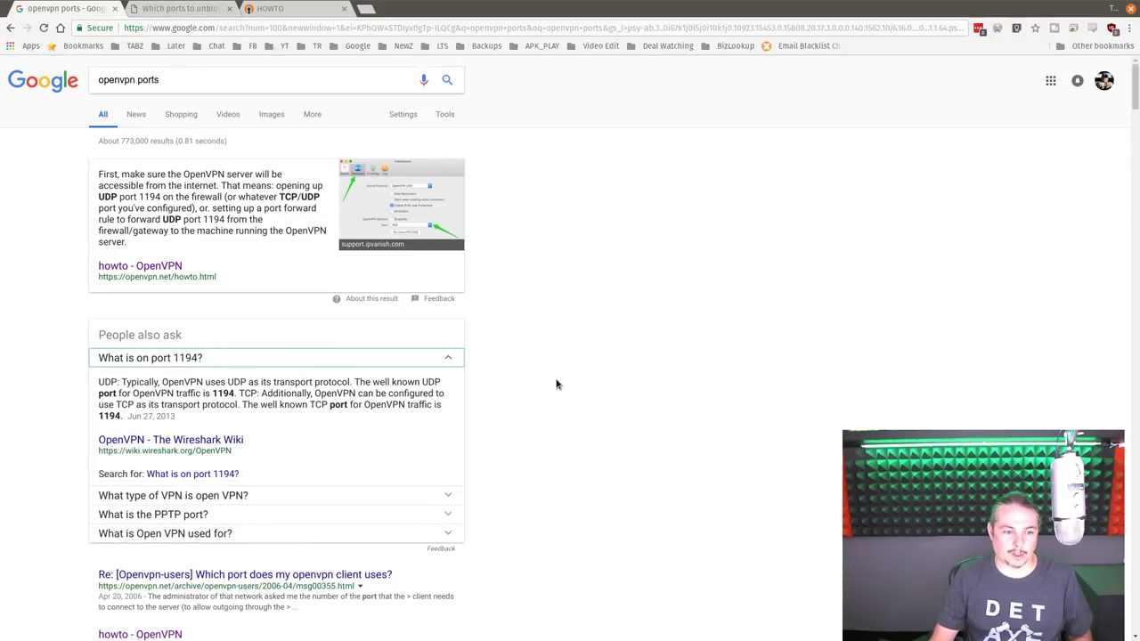
{"action": "left_click", "coordinate": [176, 440], "text": "ctrl+shift"}
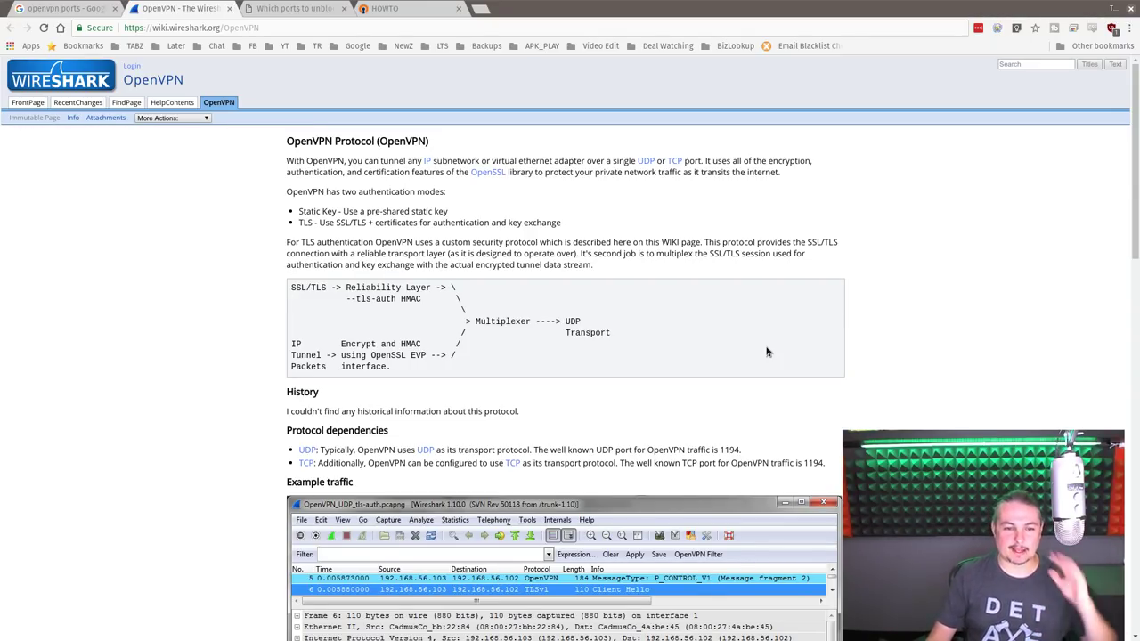
{"action": "left_click", "coordinate": [292, 9]}
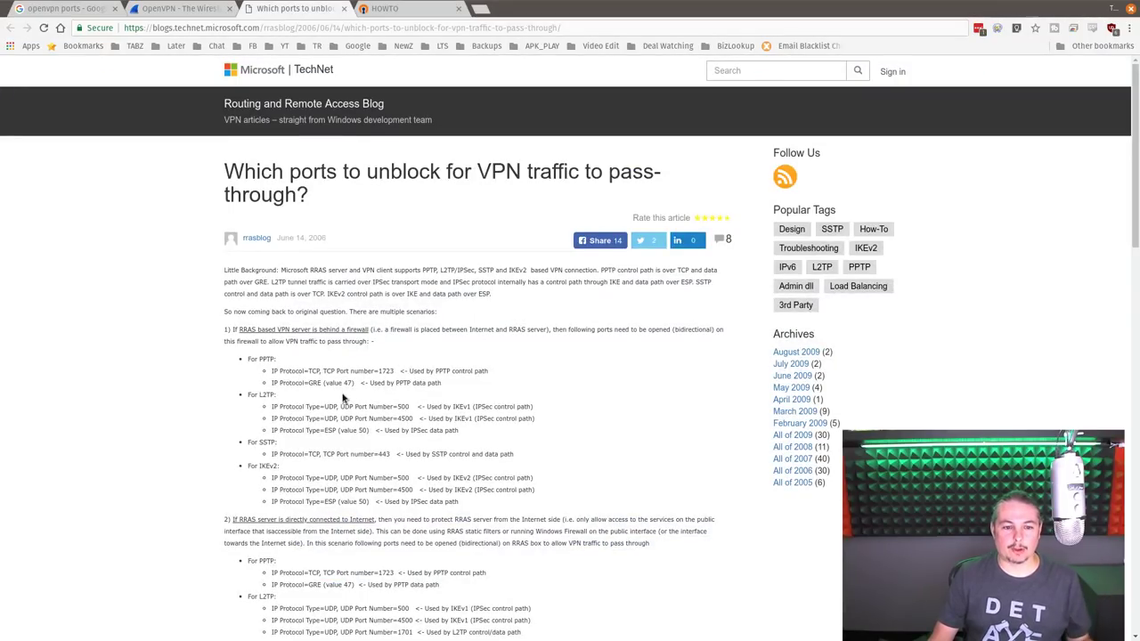
- Scroll through the TechNet article's PPTP, L2TP, SSTP and IKEv2 port lists
{"action": "scroll", "coordinate": [390, 392], "scroll_direction": "down", "scroll_amount": 2}
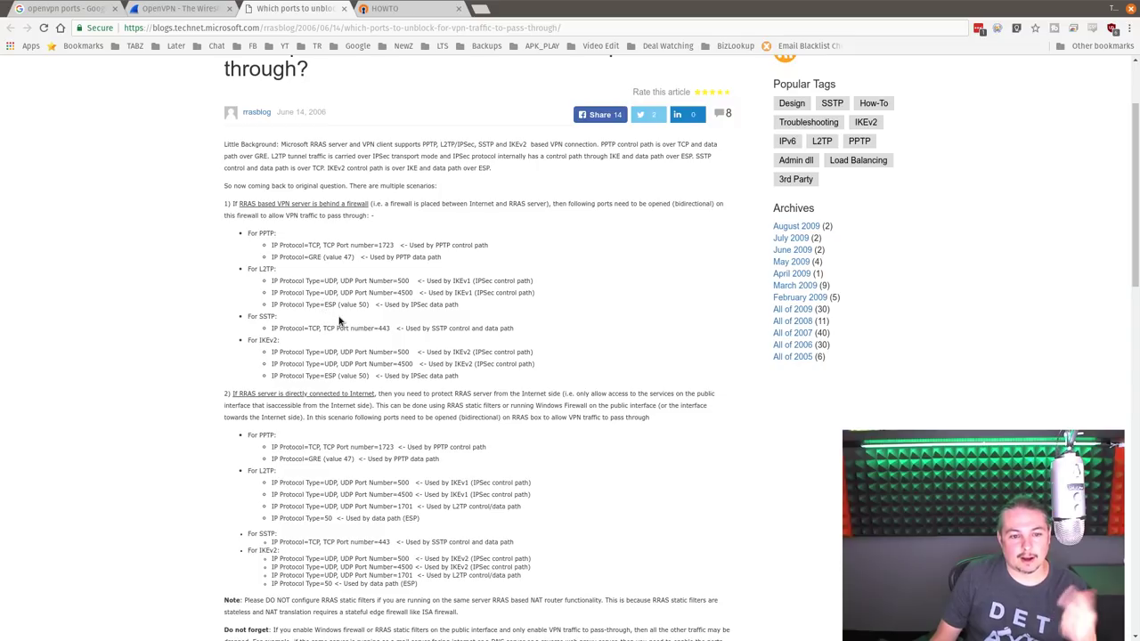
{"action": "scroll", "coordinate": [413, 313], "scroll_direction": "down", "scroll_amount": 1}
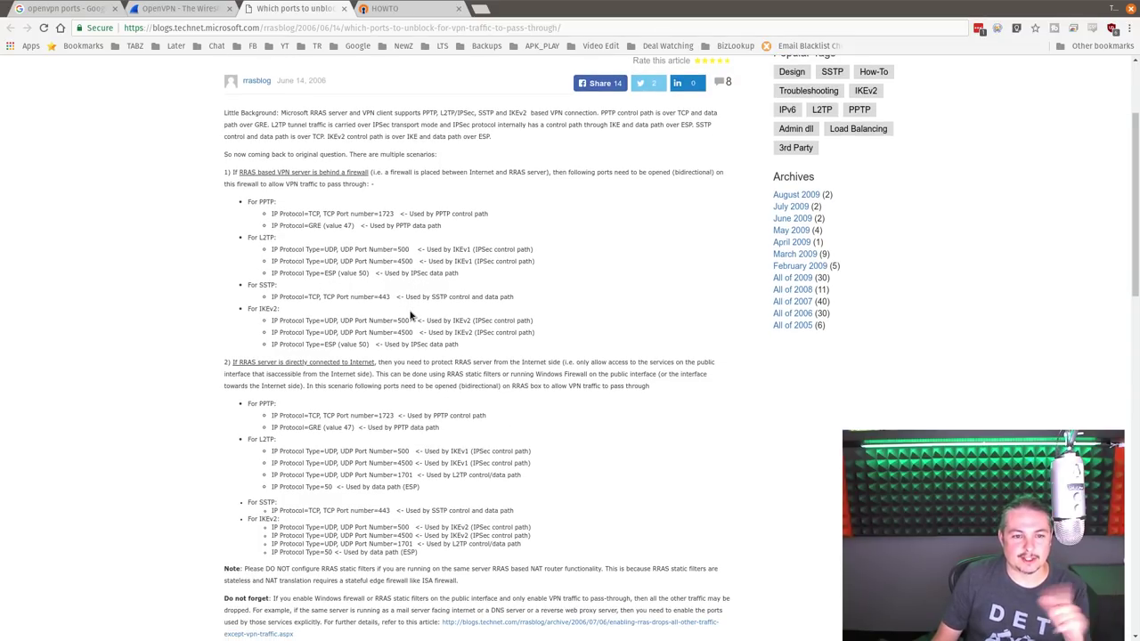
{"action": "scroll", "coordinate": [411, 313], "scroll_direction": "down", "scroll_amount": 2}
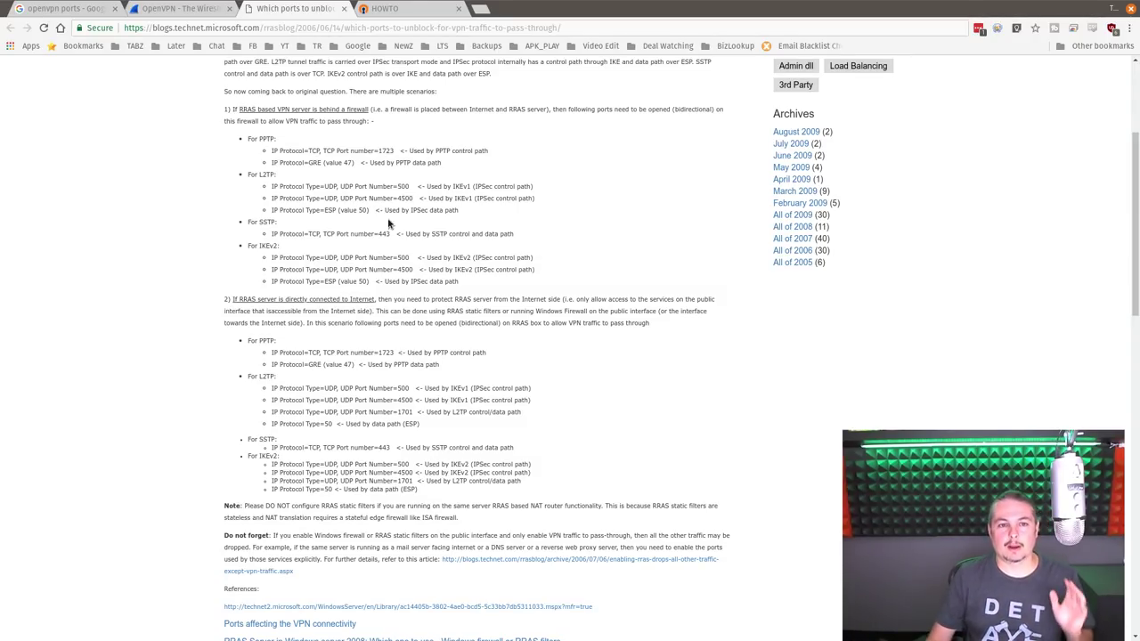
- Switch to the OpenVPN HOWTO tab and scroll through its introduction and configuration topics
{"action": "left_click", "coordinate": [212, 8]}
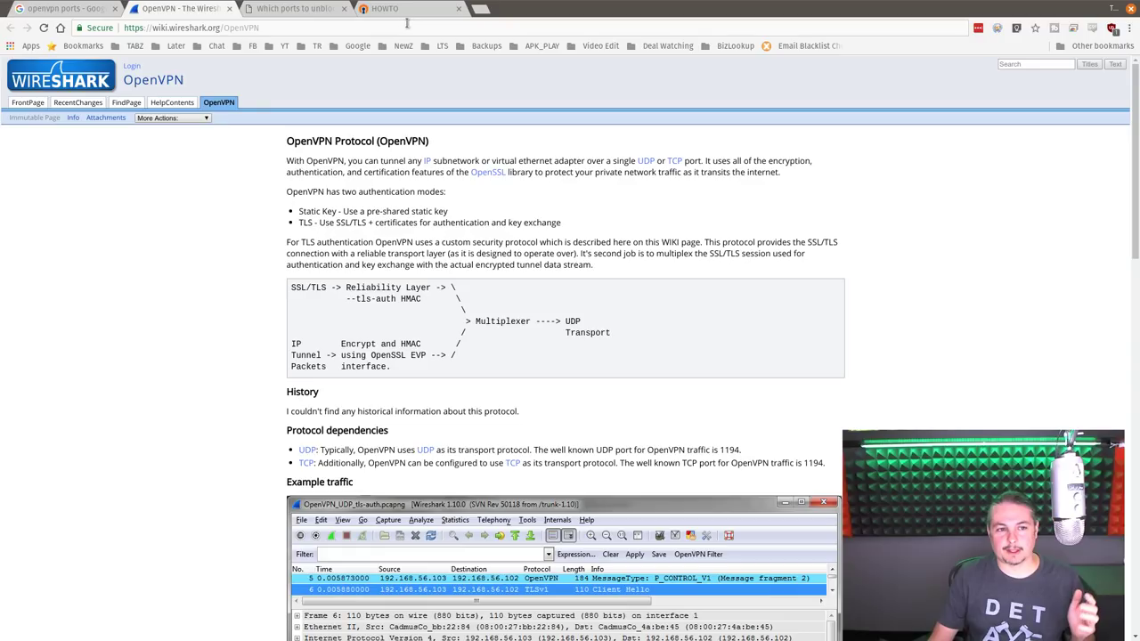
{"action": "left_click", "coordinate": [405, 11]}
{"action": "scroll", "coordinate": [619, 352], "scroll_direction": "down", "scroll_amount": 5}
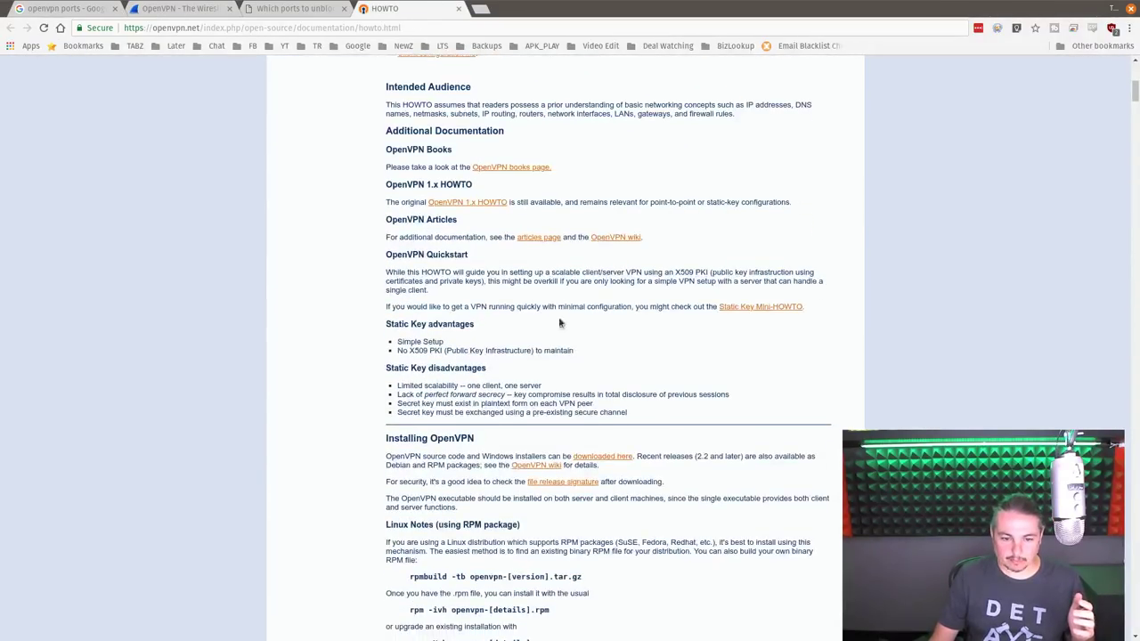
{"action": "scroll", "coordinate": [662, 458], "scroll_direction": "down", "scroll_amount": 6}
{"action": "scroll", "coordinate": [662, 458], "scroll_direction": "down", "scroll_amount": 5}
{"action": "scroll", "coordinate": [664, 465], "scroll_direction": "down", "scroll_amount": 3}
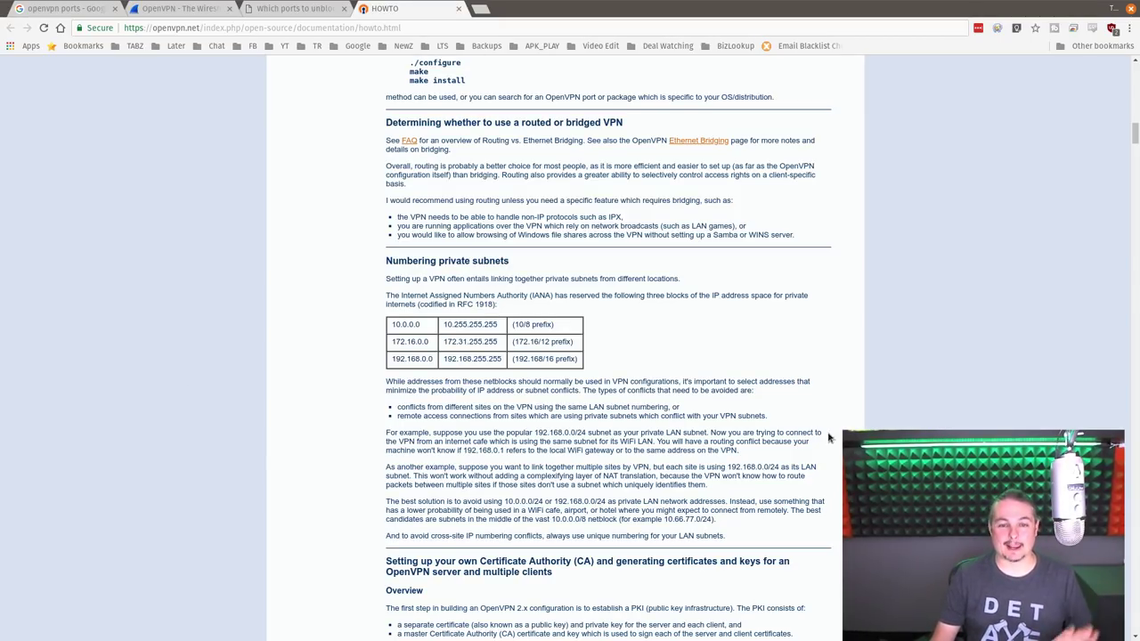
{"action": "scroll", "coordinate": [761, 383], "scroll_direction": "up", "scroll_amount": 5}
{"action": "scroll", "coordinate": [762, 388], "scroll_direction": "up", "scroll_amount": 11}
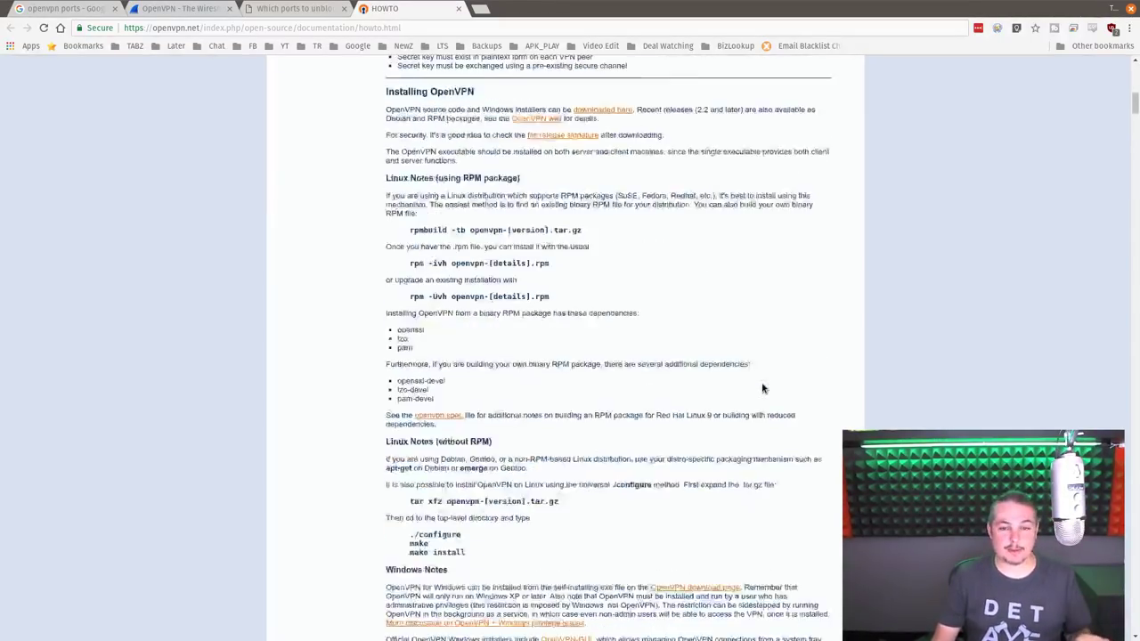
{"action": "scroll", "coordinate": [762, 385], "scroll_direction": "up", "scroll_amount": 2}
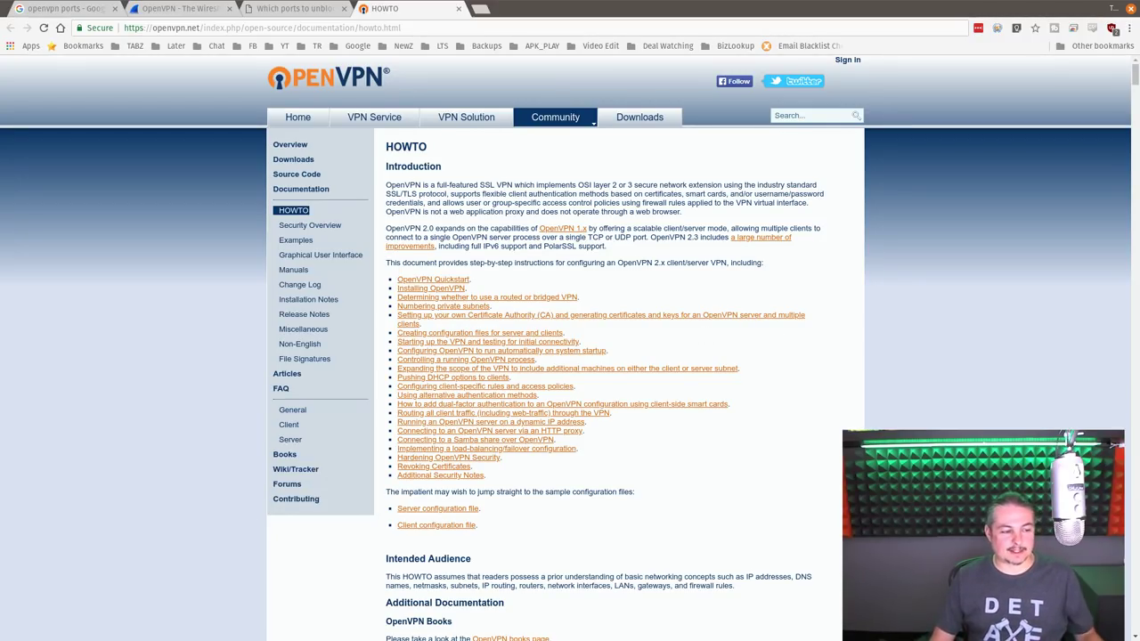
- Scroll the HOWTO page briefly, then add a new Google start-page tab beside it
{"action": "scroll", "coordinate": [742, 453], "scroll_direction": "down", "scroll_amount": 2}
{"action": "scroll", "coordinate": [743, 453], "scroll_direction": "up", "scroll_amount": 2}
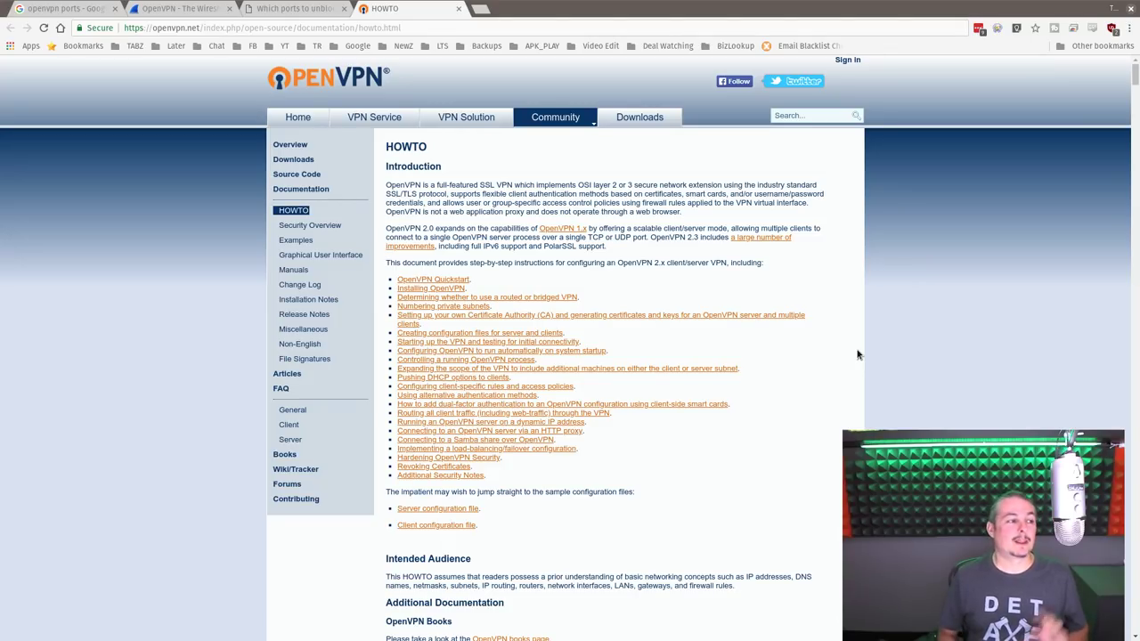
{"action": "left_click", "coordinate": [479, 9]}
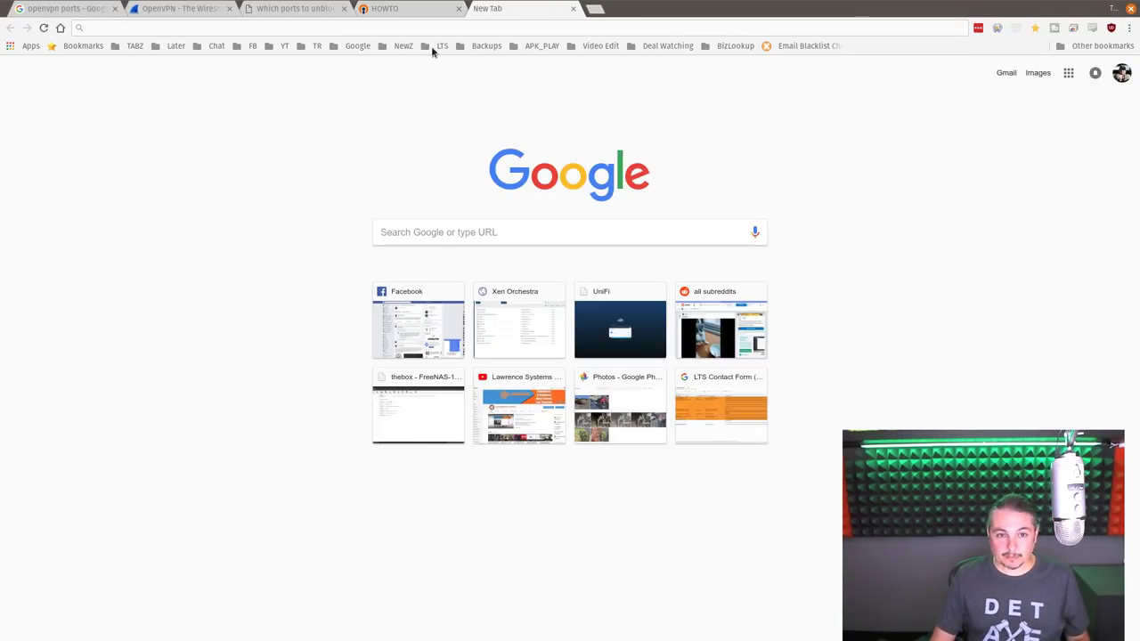
- Open Xen Orchestra from the LTS Servers bookmarks folder
{"action": "left_click", "coordinate": [440, 46]}
{"action": "mouse_move", "coordinate": [499, 34]}
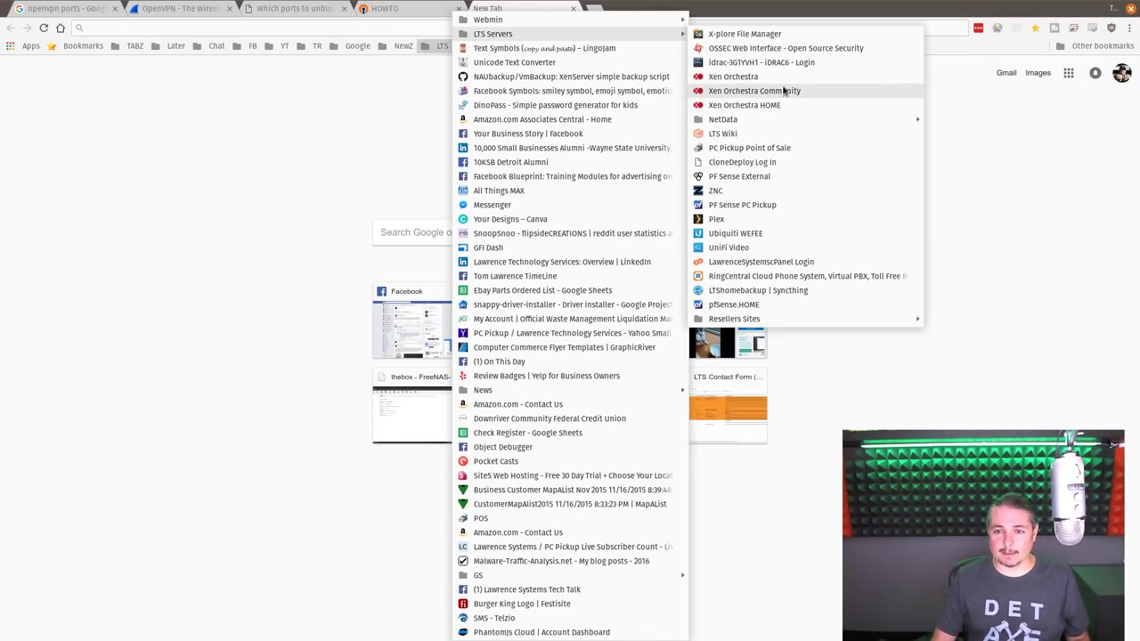
{"action": "left_click", "coordinate": [785, 89]}
- Filter the VM list for 'pfse', open PF Sense LAB and start it
{"action": "mouse_move", "coordinate": [42, 122]}
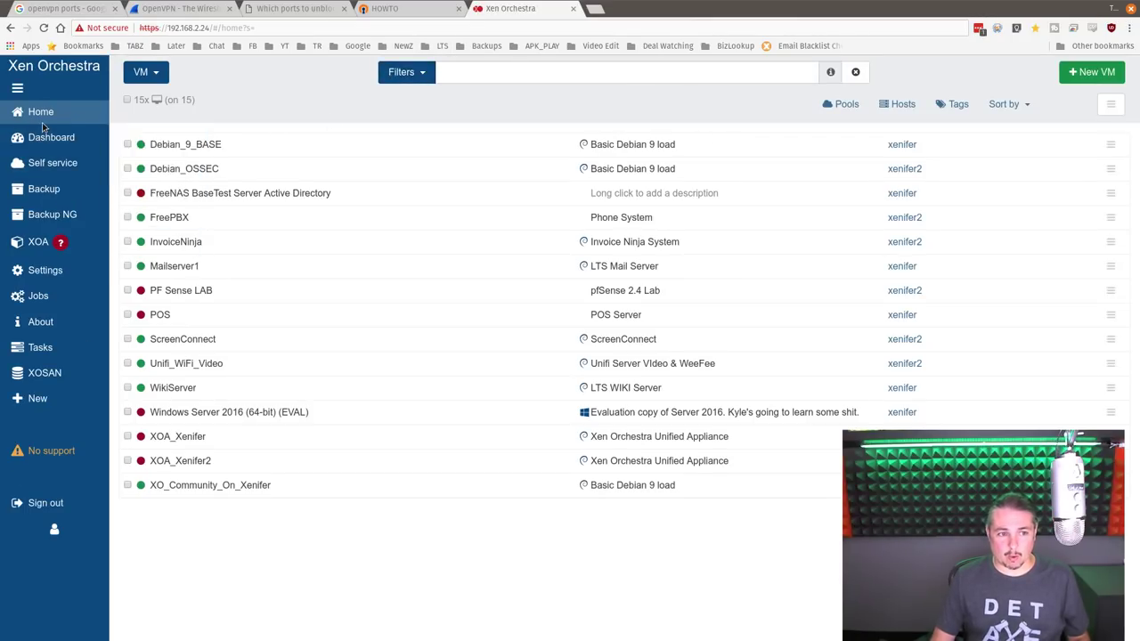
{"action": "triple_click", "coordinate": [555, 83]}
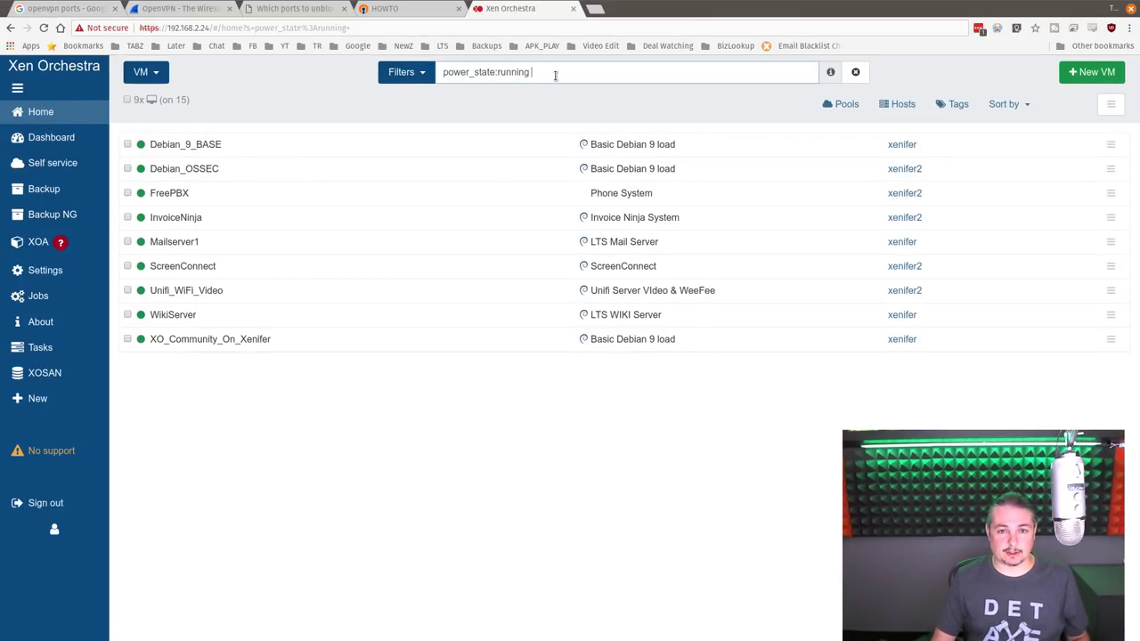
{"action": "type", "text": "pfse"}
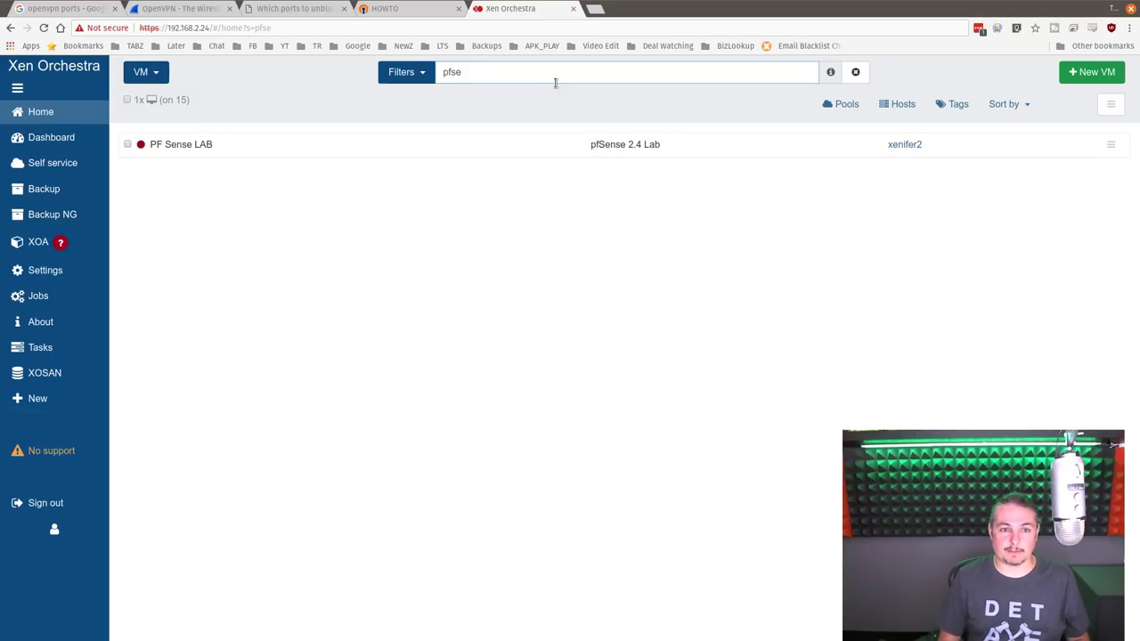
{"action": "left_click", "coordinate": [418, 150]}
{"action": "left_click", "coordinate": [767, 75]}
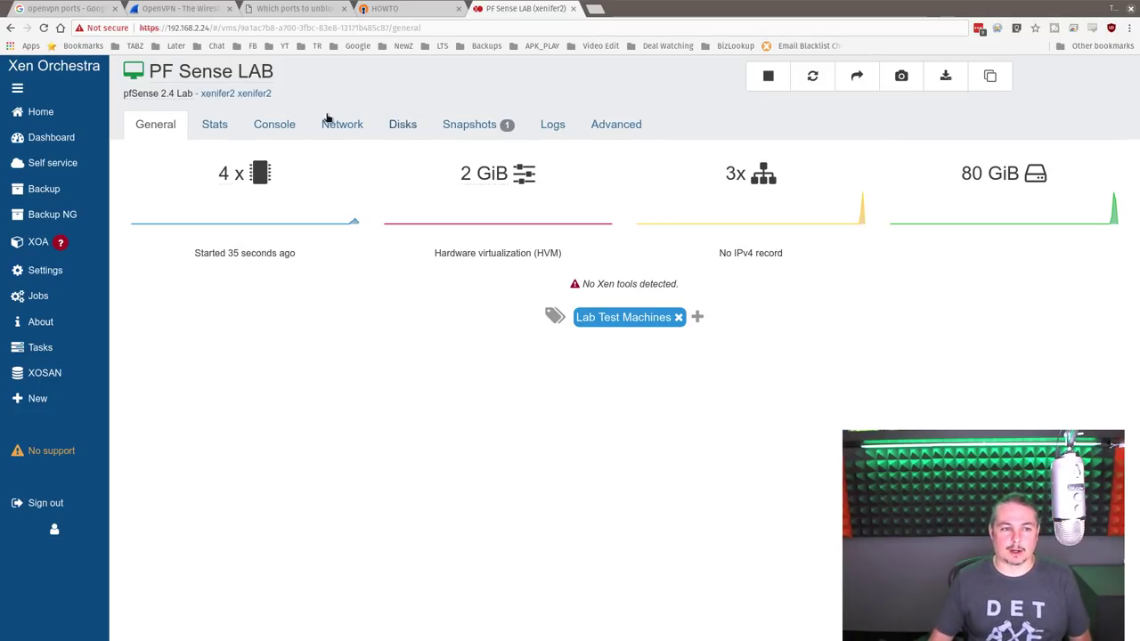
- Watch the PF Sense LAB console boot to the pfSense menu, then open a new tab
{"action": "left_click", "coordinate": [276, 125]}
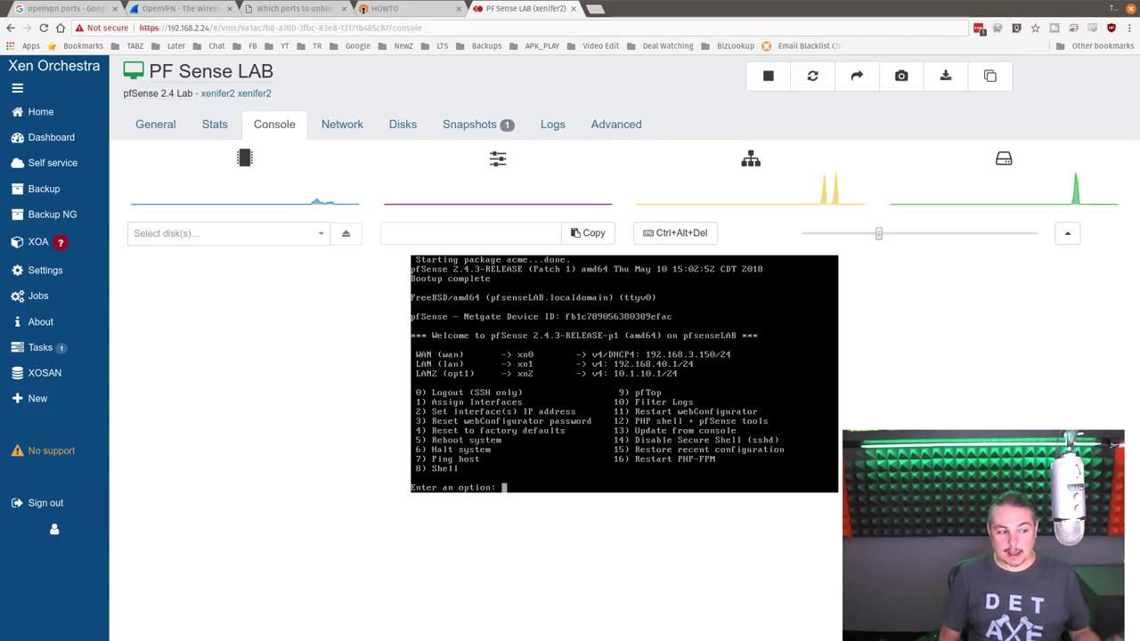
{"action": "key", "text": "ctrl+t"}
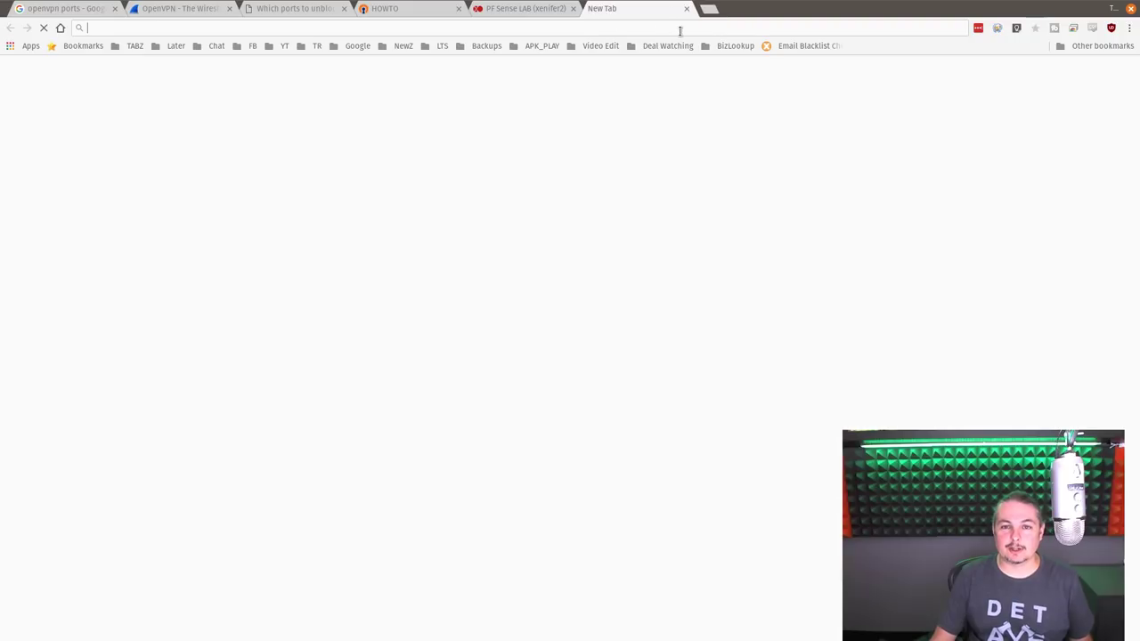
- Search 'streisand effect vpn' and open the StreisandEffect/streisand GitHub repository
{"action": "type", "text": "ste"}
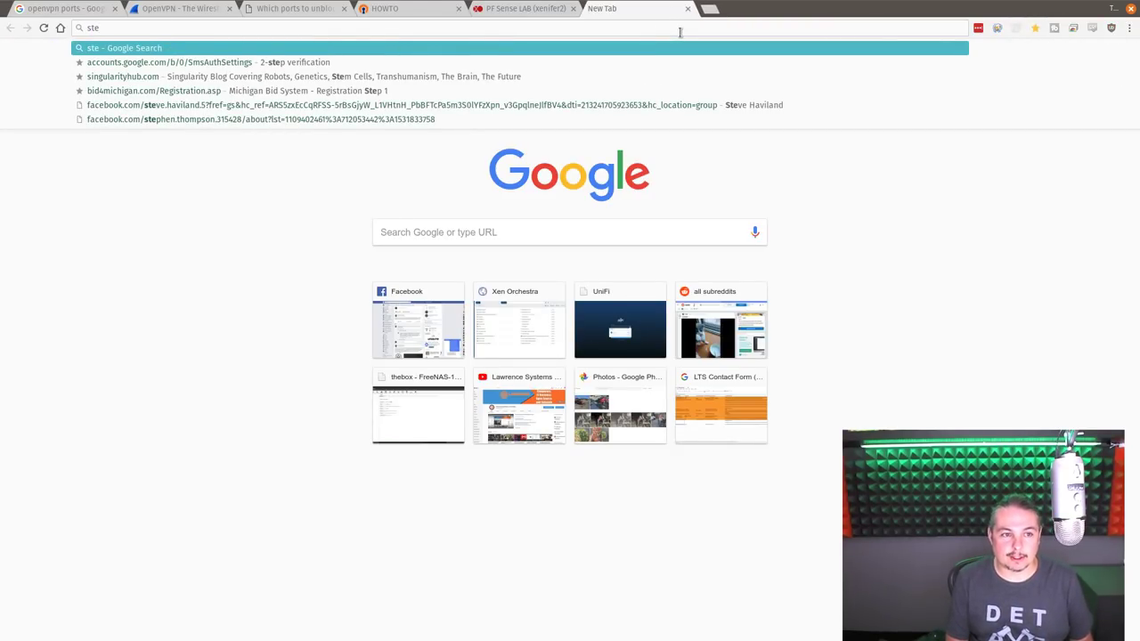
{"action": "type", "text": "reis"}
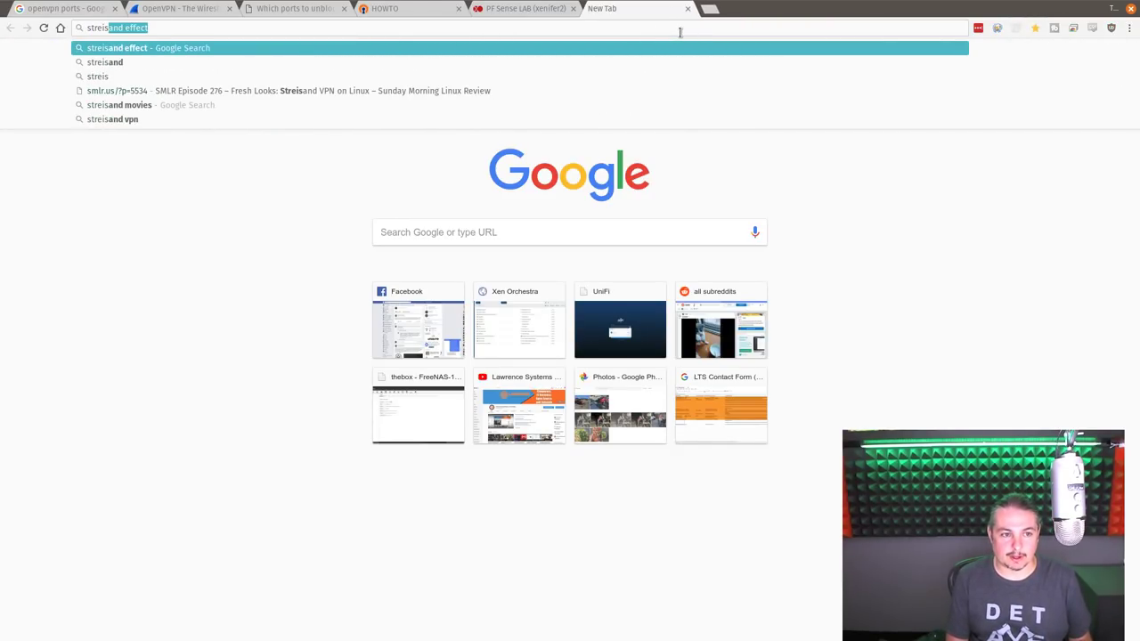
{"action": "type", "text": "and effect vp"}
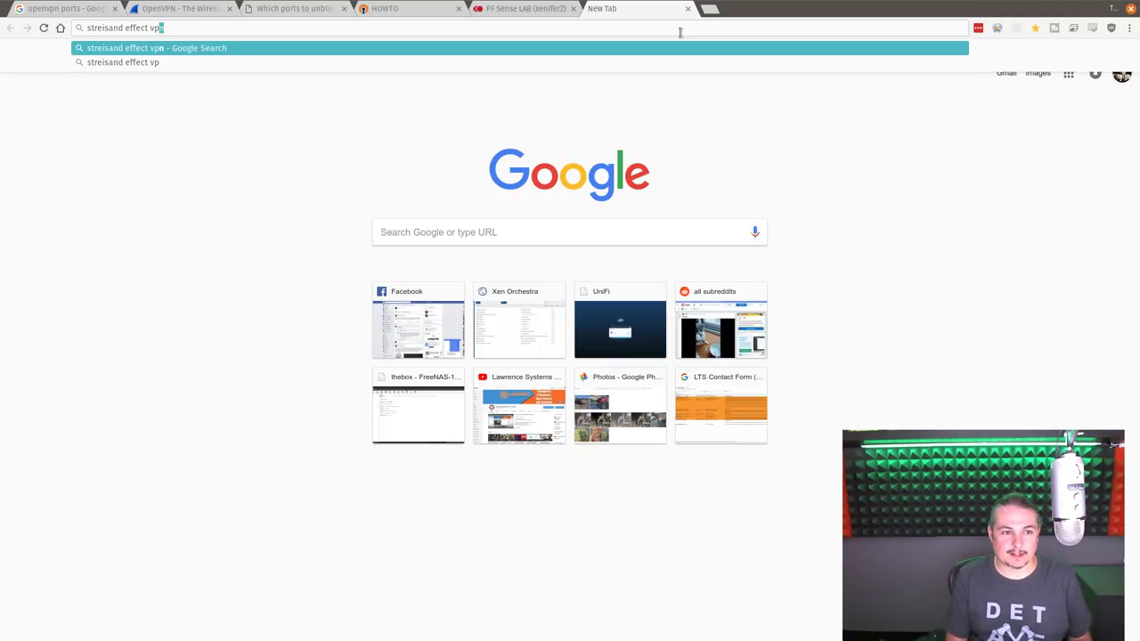
{"action": "key", "text": "Return"}
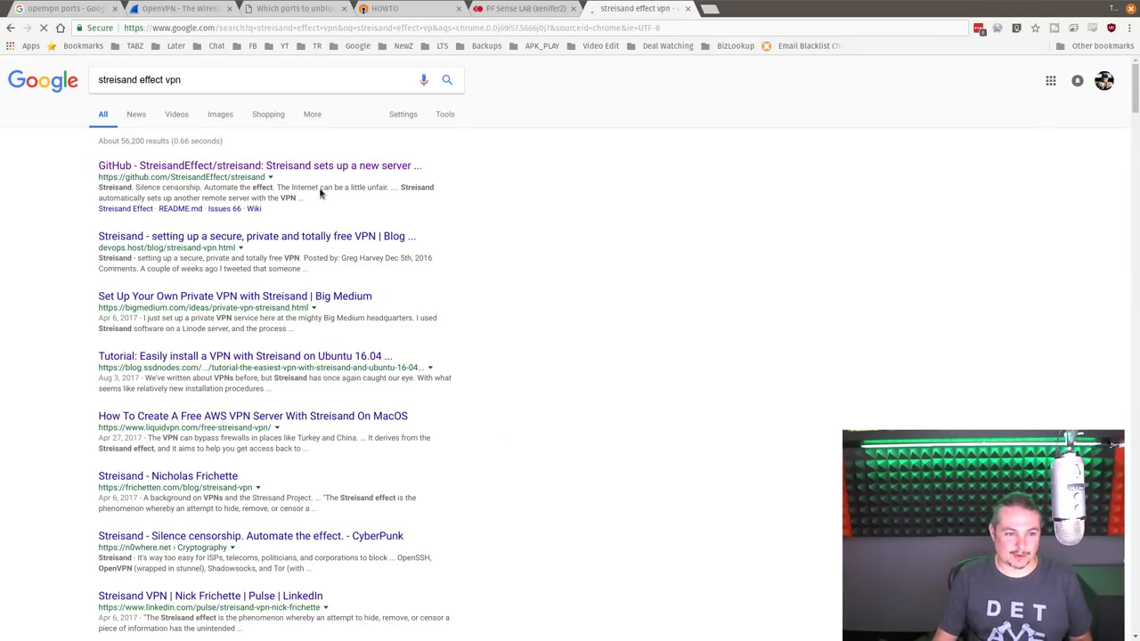
{"action": "left_click", "coordinate": [270, 169]}
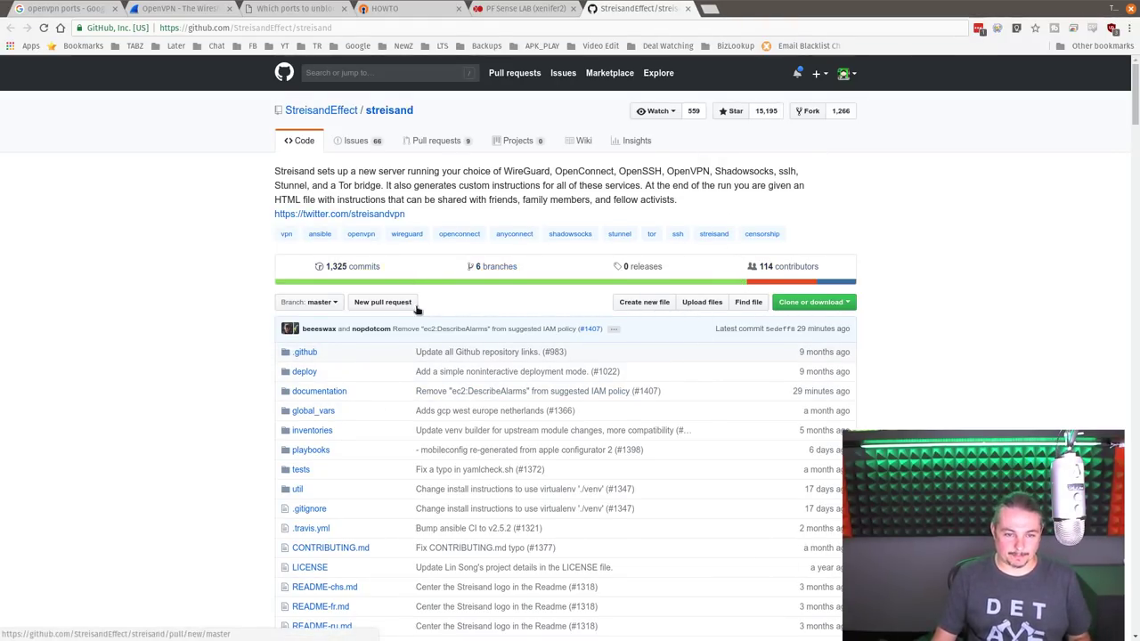
- Scroll the Streisand README and highlight the StreisandEffect/streisand path in the address bar
{"action": "scroll", "coordinate": [381, 302], "scroll_direction": "down", "scroll_amount": 5}
{"action": "scroll", "coordinate": [867, 329], "scroll_direction": "down", "scroll_amount": 2}
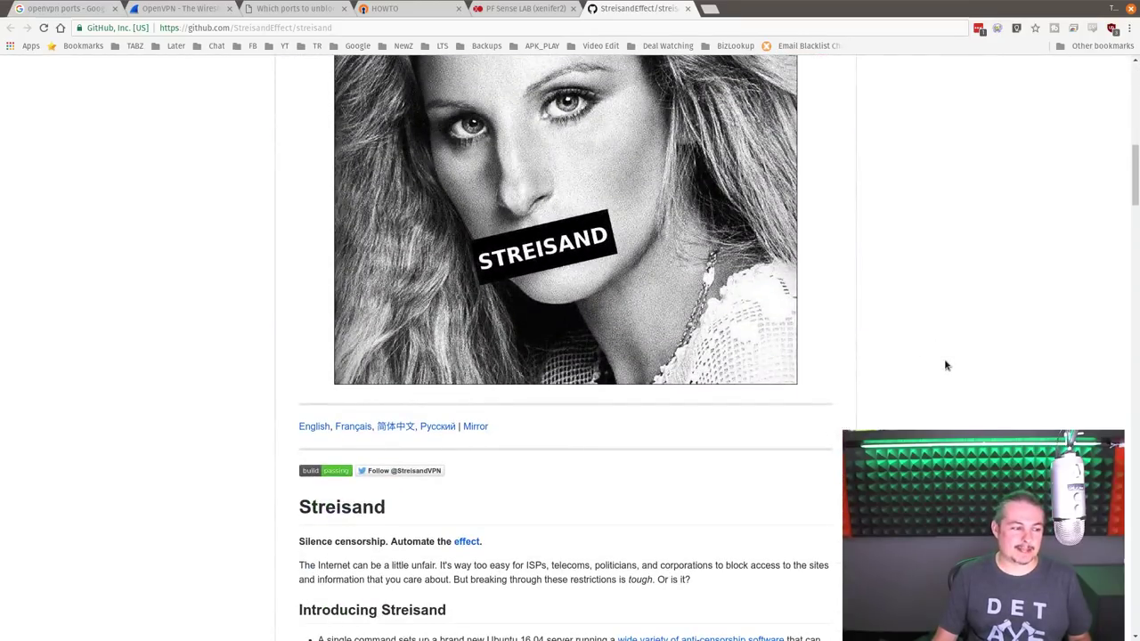
{"action": "left_click", "coordinate": [385, 28]}
{"action": "left_click", "coordinate": [386, 28]}
{"action": "key", "text": "ctrl+shift+Left"}
{"action": "key", "text": "ctrl+shift+Left"}
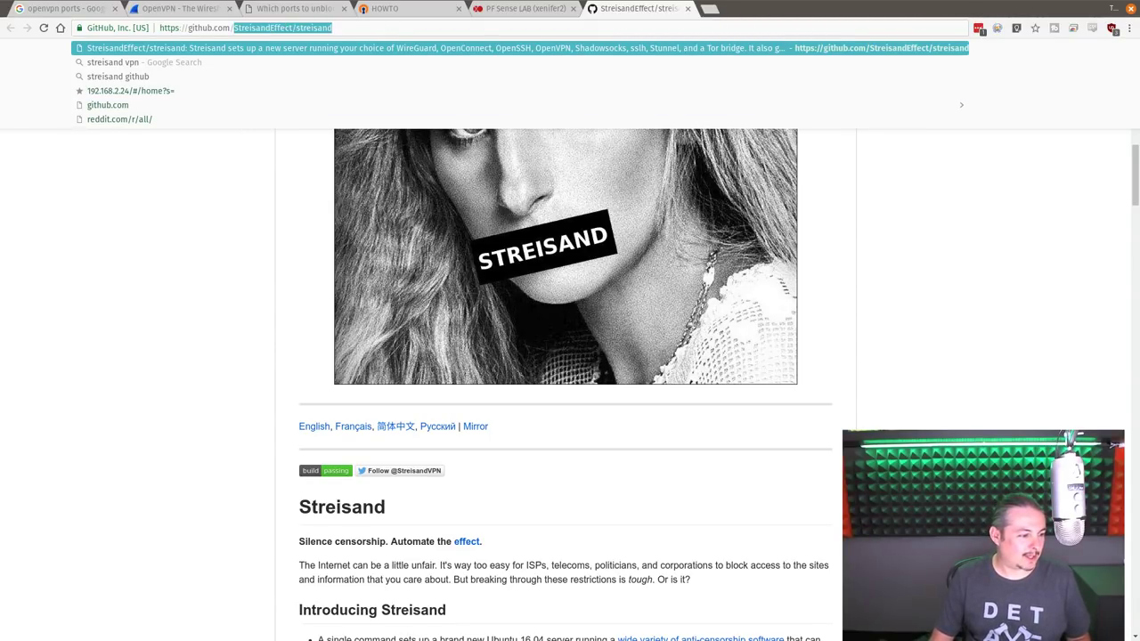
{"action": "key", "text": "Escape"}
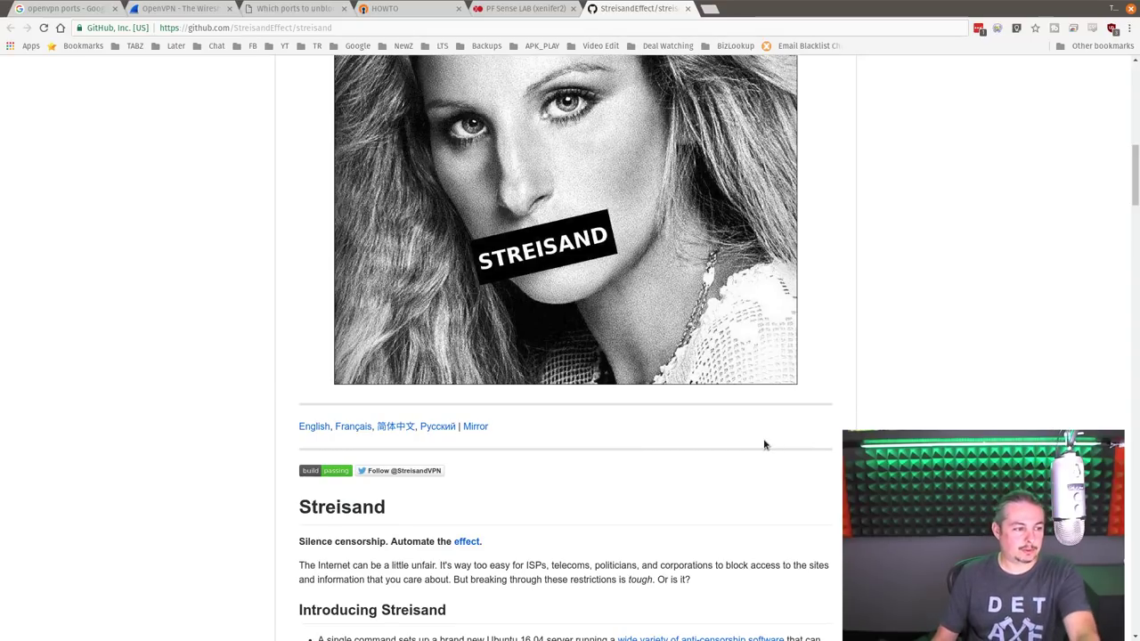
- Scroll the README down to the Execution steps for cloning and running the installer
{"action": "scroll", "coordinate": [765, 446], "scroll_direction": "down", "scroll_amount": 8}
{"action": "scroll", "coordinate": [746, 490], "scroll_direction": "down", "scroll_amount": 15}
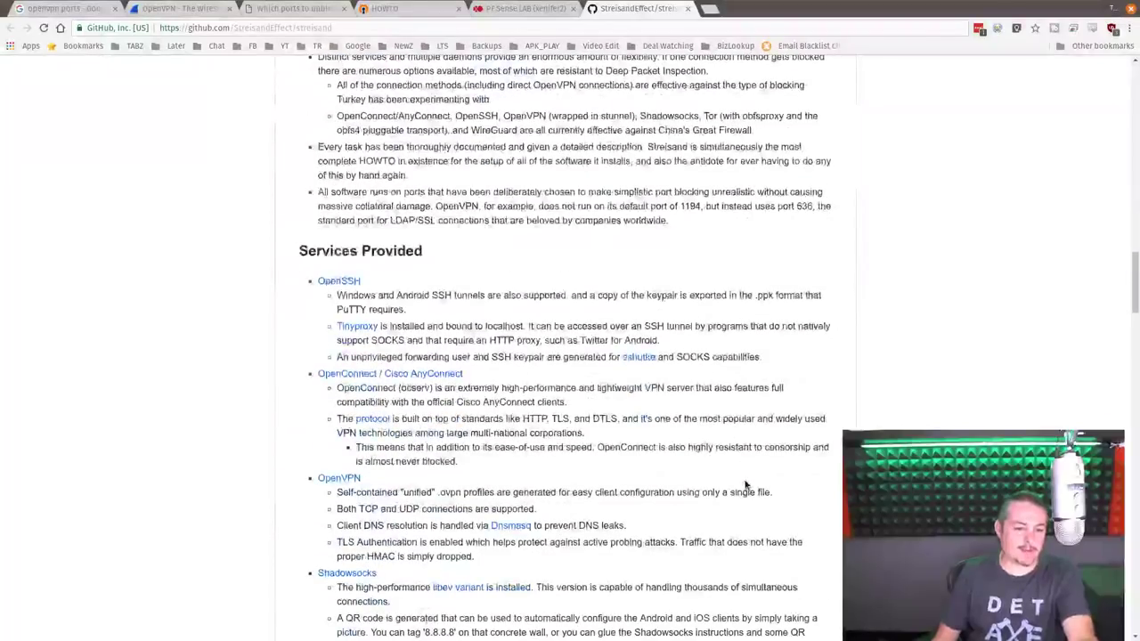
{"action": "scroll", "coordinate": [737, 517], "scroll_direction": "down", "scroll_amount": 15}
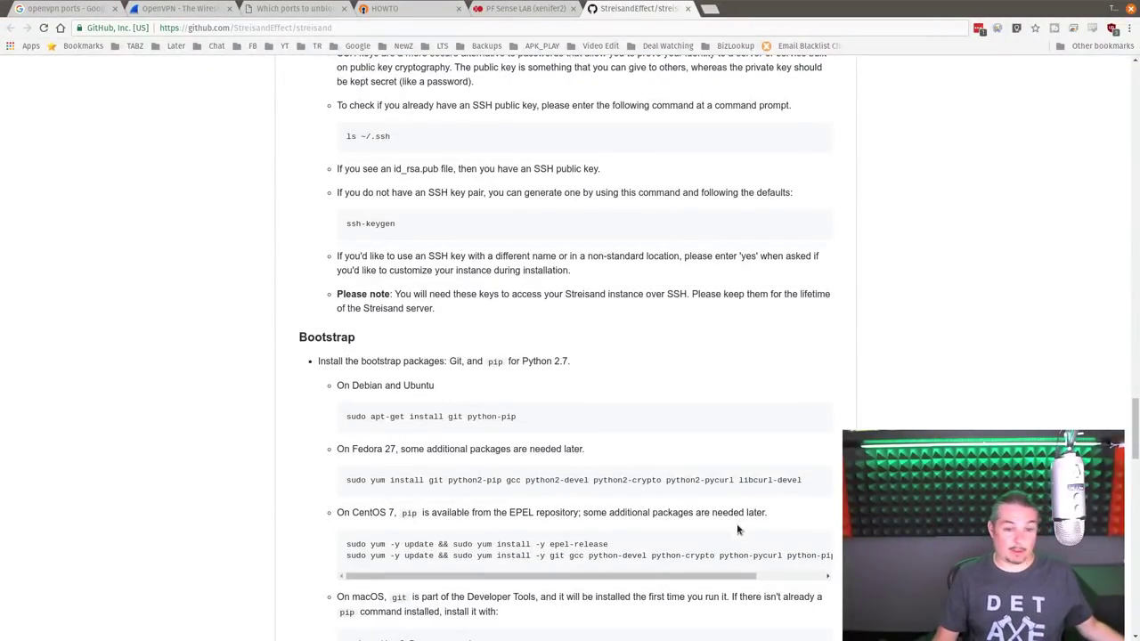
{"action": "scroll", "coordinate": [985, 385], "scroll_direction": "down", "scroll_amount": 3}
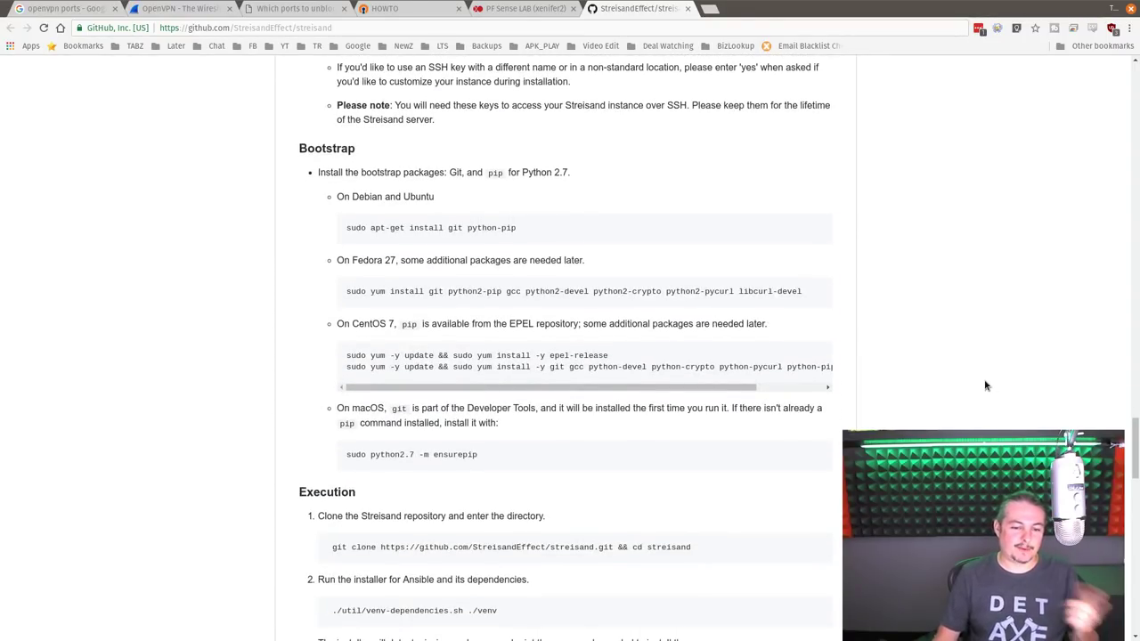
{"action": "scroll", "coordinate": [984, 392], "scroll_direction": "down", "scroll_amount": 2}
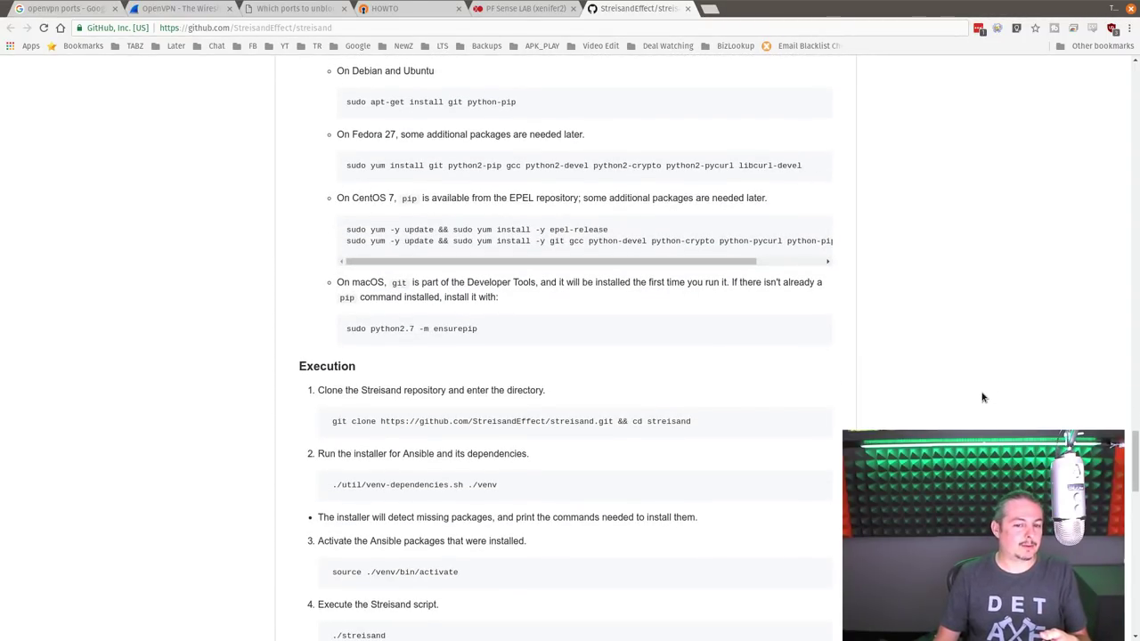
{"action": "scroll", "coordinate": [978, 415], "scroll_direction": "down", "scroll_amount": 3}
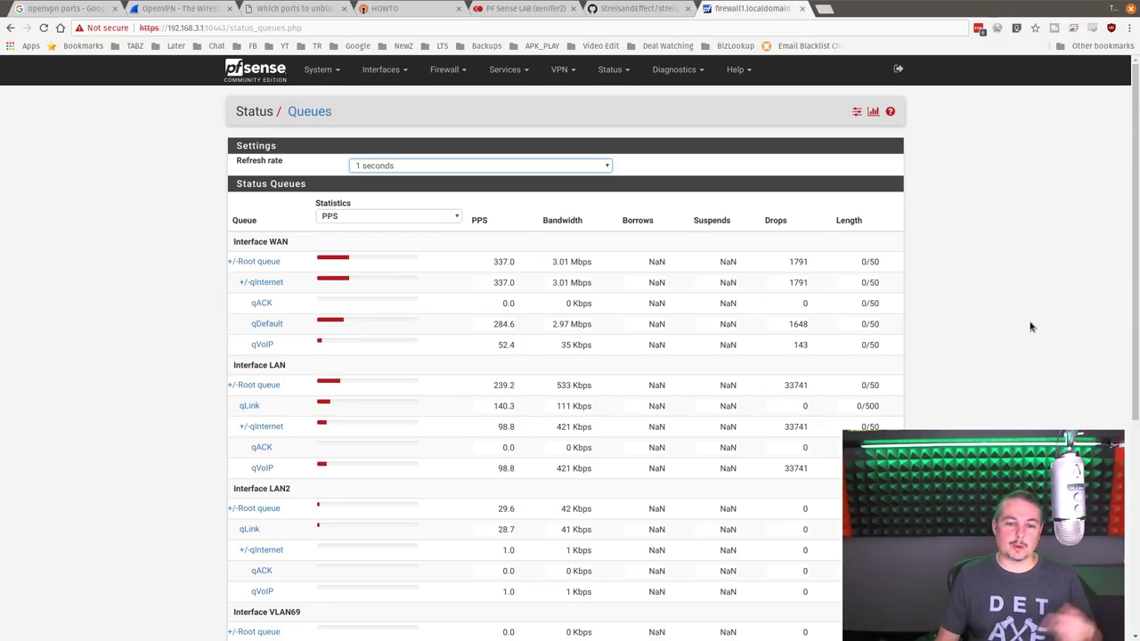
{"action": "scroll", "coordinate": [1033, 329], "scroll_direction": "down", "scroll_amount": 1}
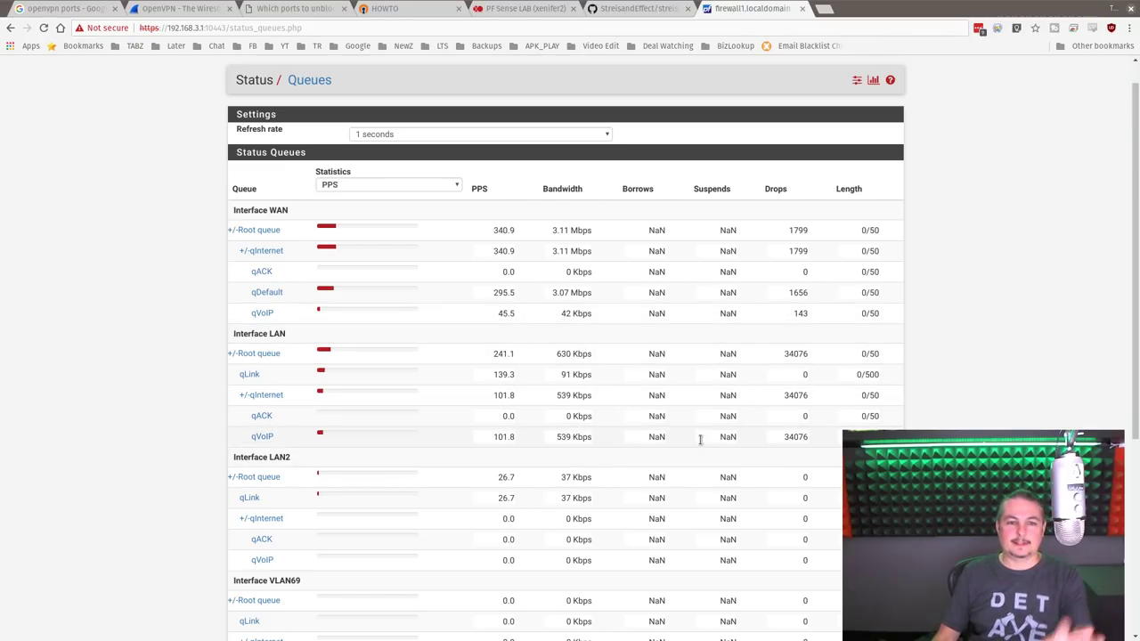
{"action": "scroll", "coordinate": [688, 434], "scroll_direction": "down", "scroll_amount": 1}
{"action": "scroll", "coordinate": [687, 436], "scroll_direction": "up", "scroll_amount": 2}
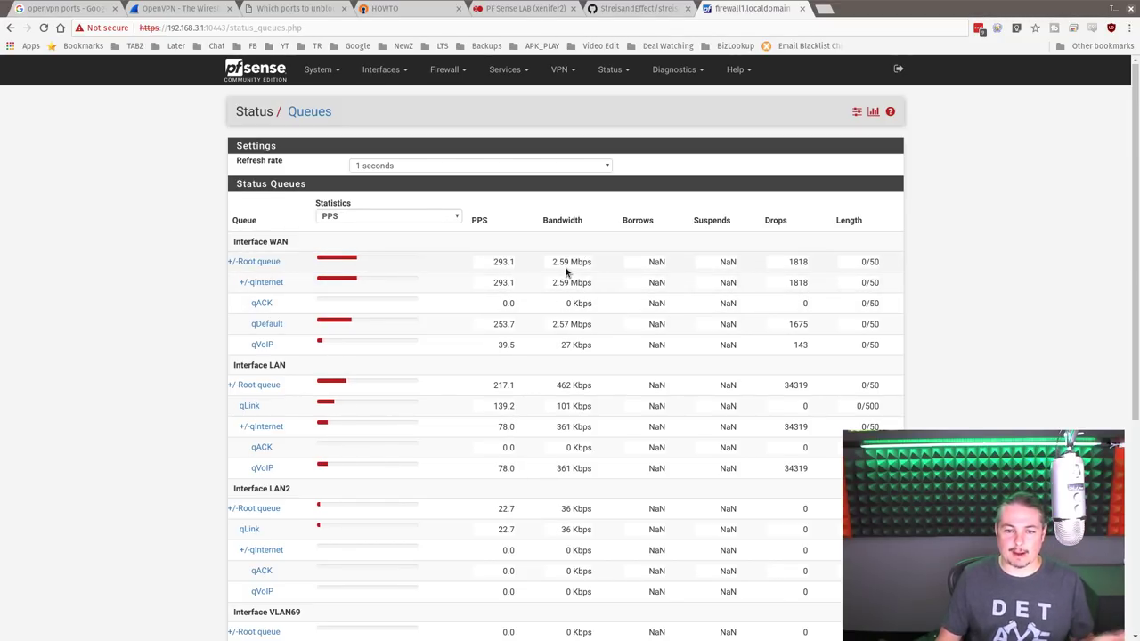
- Switch the queue status charts to Bandwidth and keep the 1-second refresh rate
{"action": "left_click", "coordinate": [395, 215]}
{"action": "left_click", "coordinate": [356, 239]}
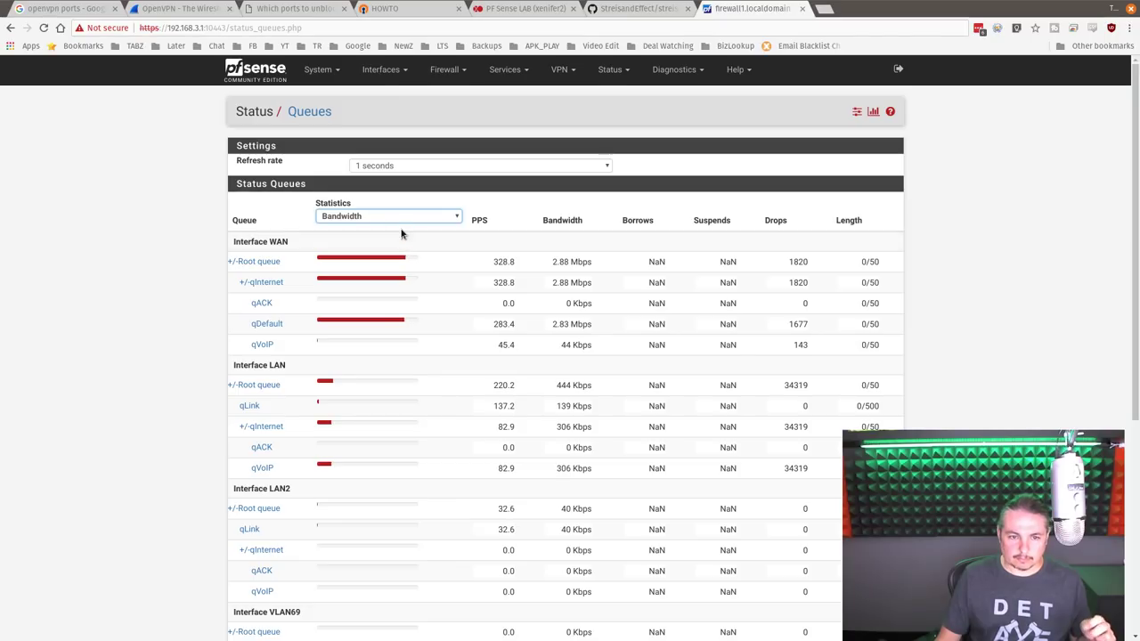
{"action": "left_click", "coordinate": [407, 166]}
{"action": "left_click", "coordinate": [397, 179]}
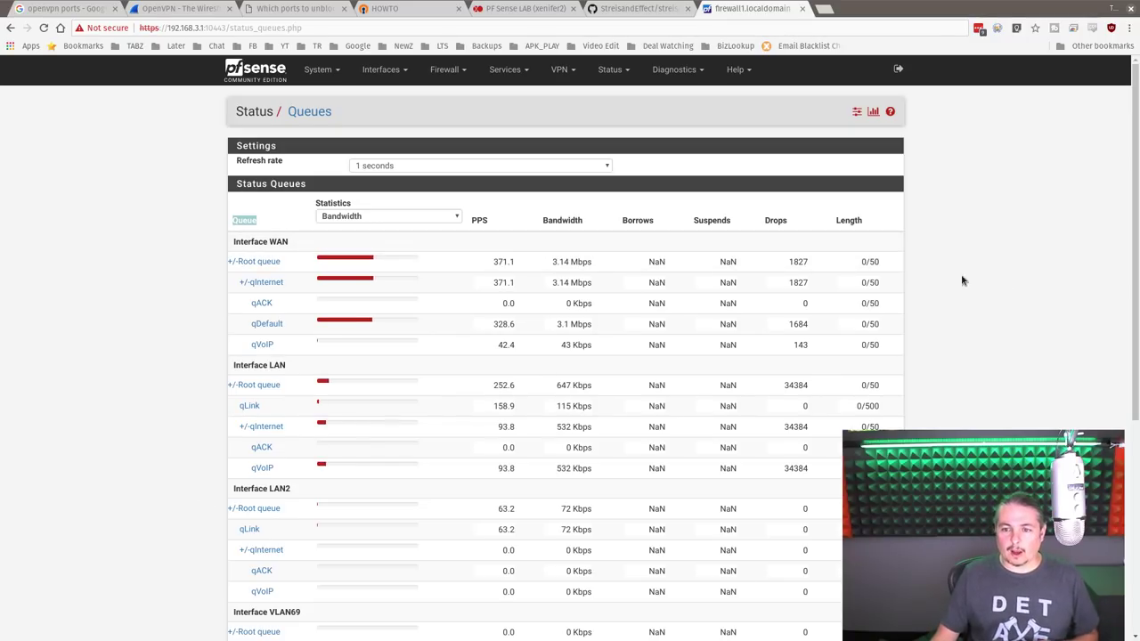
{"action": "scroll", "coordinate": [861, 347], "scroll_direction": "down", "scroll_amount": 3}
{"action": "scroll", "coordinate": [861, 349], "scroll_direction": "up", "scroll_amount": 3}
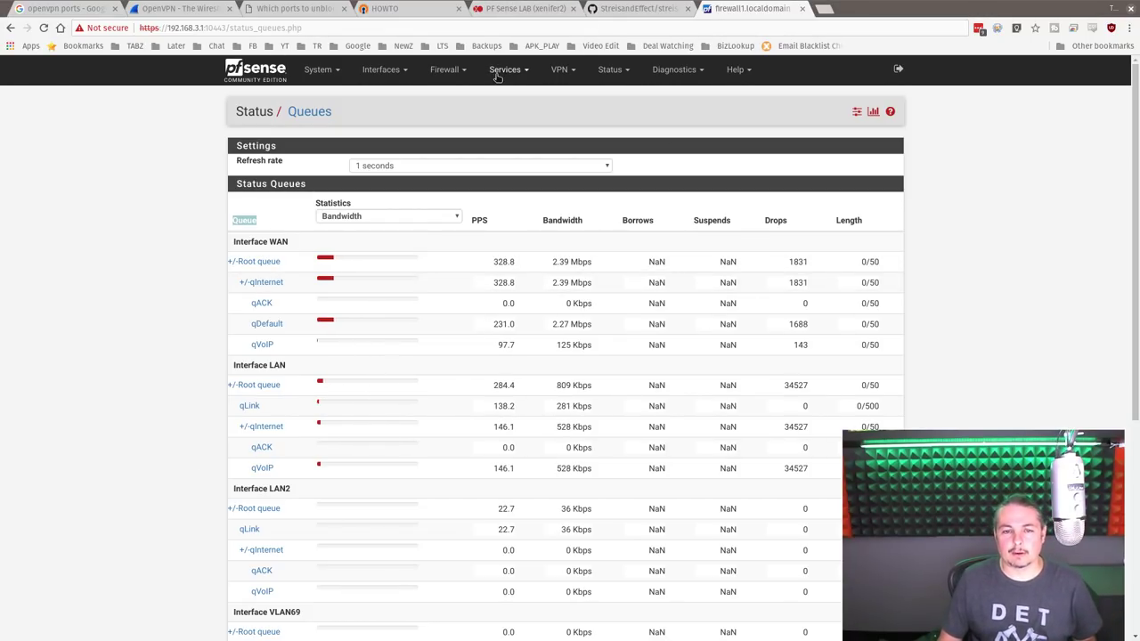
{"action": "left_click", "coordinate": [497, 77]}
{"action": "left_click", "coordinate": [445, 72]}
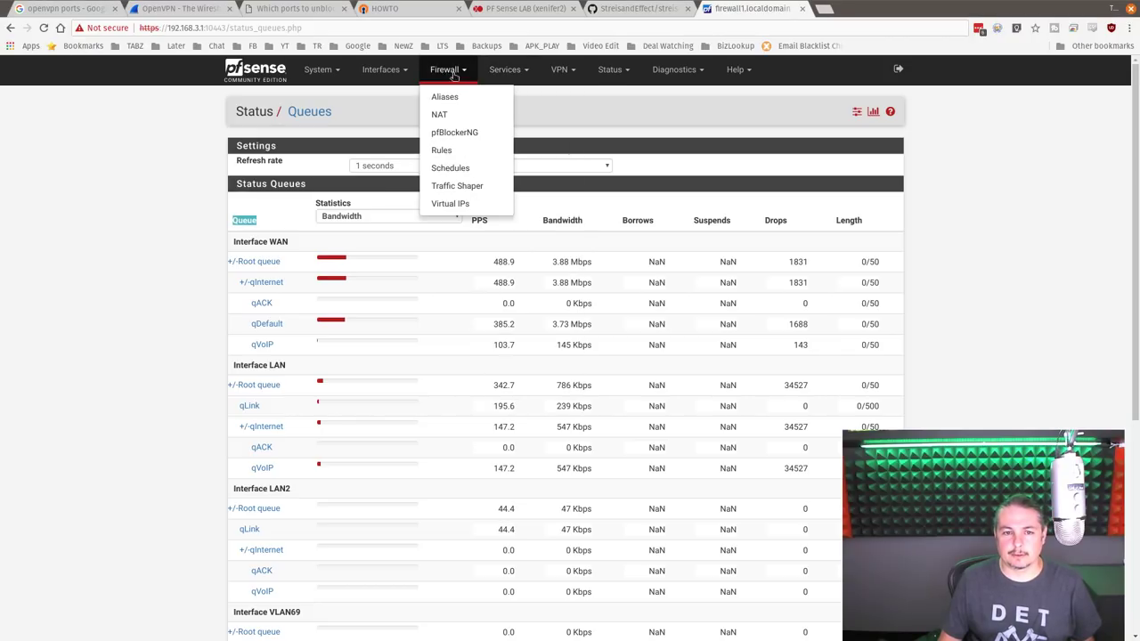
- In the Traffic Shaper, inspect WAN qVoIP and qDefault, then view qInternet by queue
{"action": "left_click", "coordinate": [461, 185]}
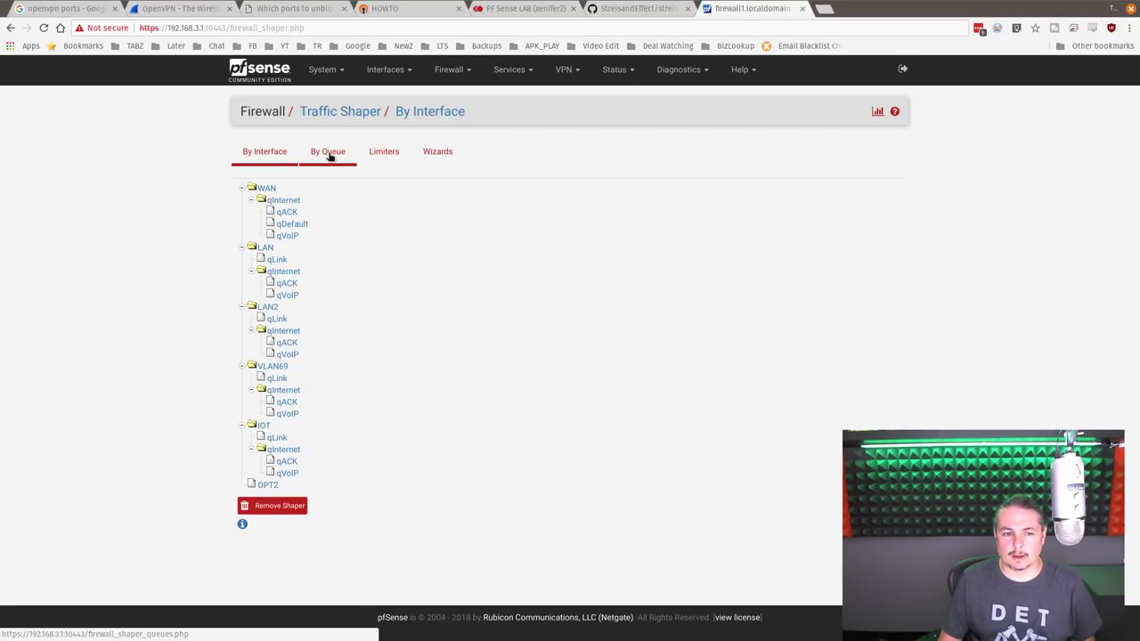
{"action": "left_click", "coordinate": [287, 235]}
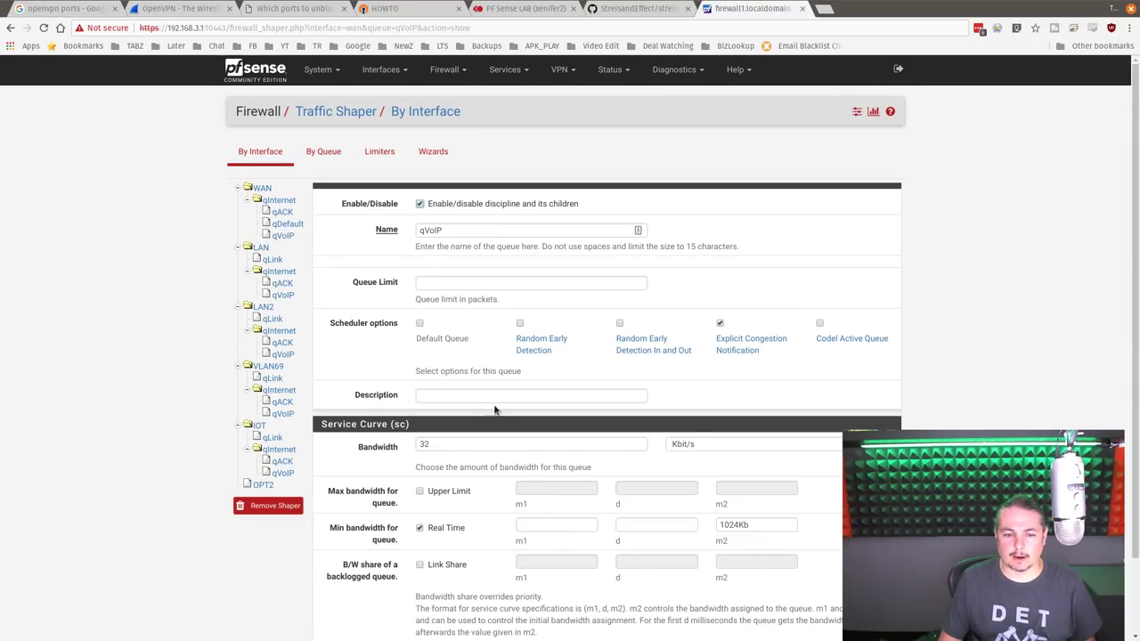
{"action": "scroll", "coordinate": [498, 430], "scroll_direction": "down", "scroll_amount": 2}
{"action": "scroll", "coordinate": [498, 430], "scroll_direction": "up", "scroll_amount": 2}
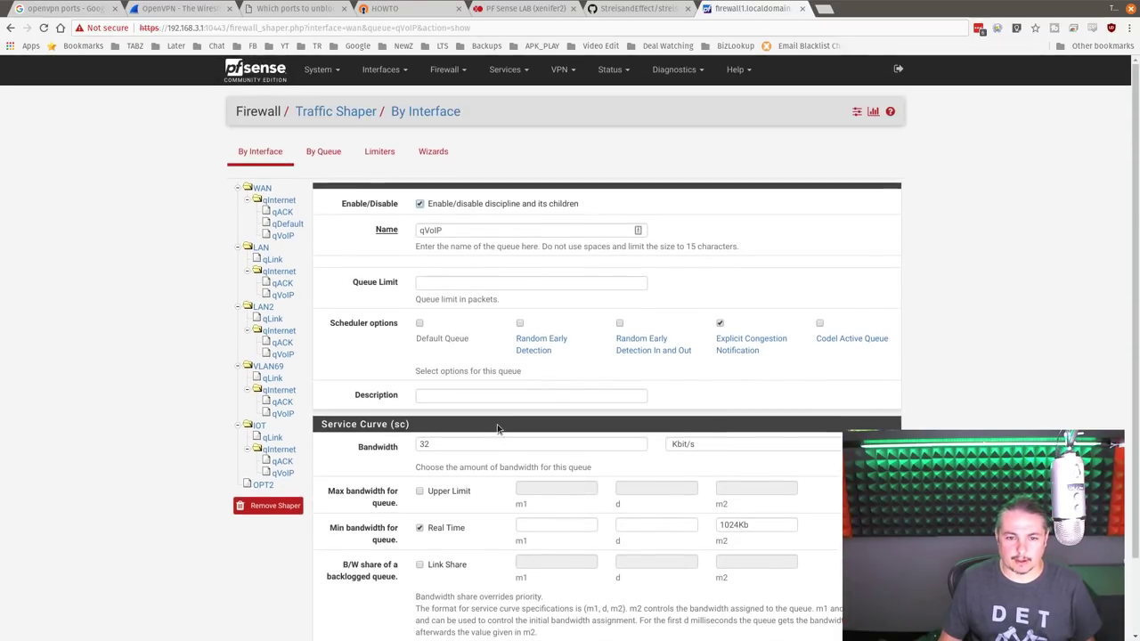
{"action": "left_click", "coordinate": [287, 224]}
{"action": "left_click", "coordinate": [330, 156]}
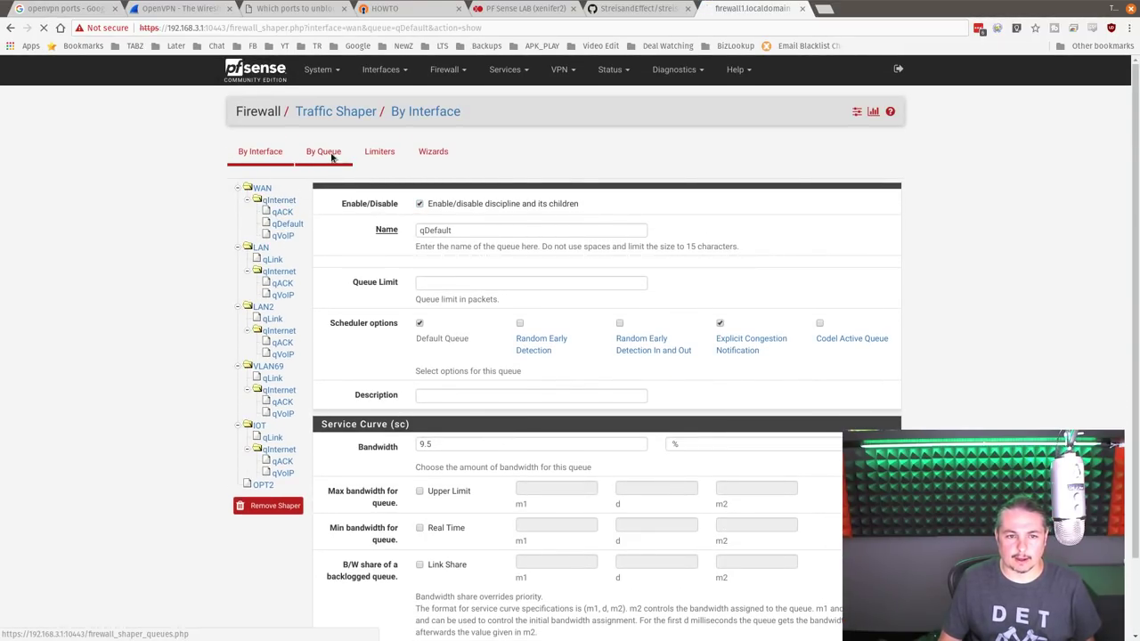
{"action": "left_click", "coordinate": [285, 208]}
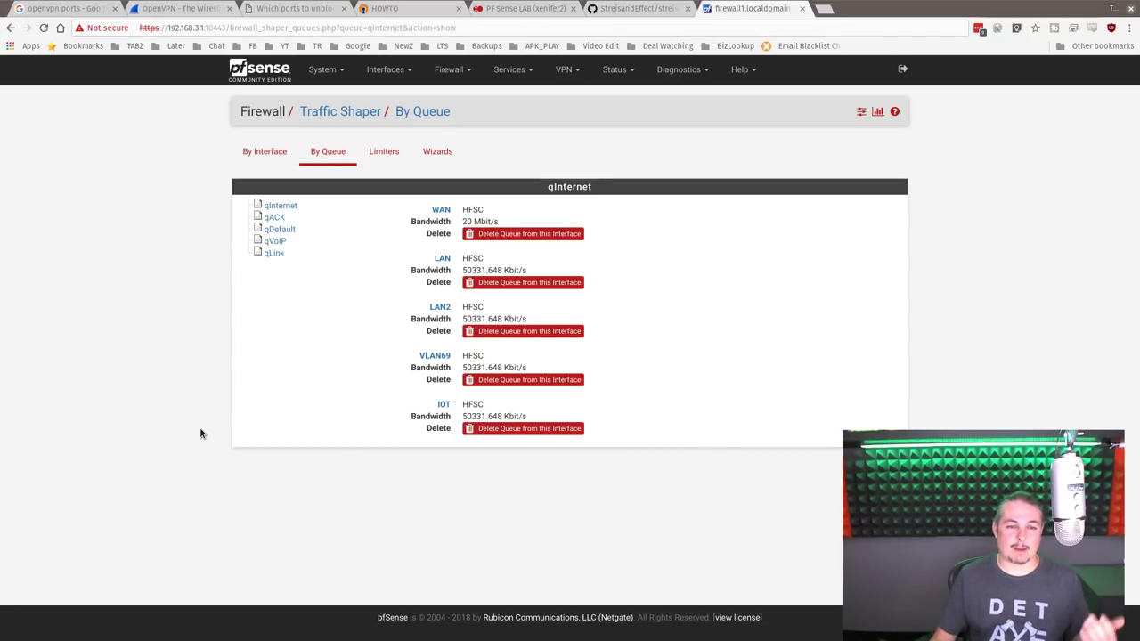
- Close the pfSense and GitHub tabs, move PF Sense LAB first, and close all other tabs
{"action": "middle_click", "coordinate": [738, 13]}
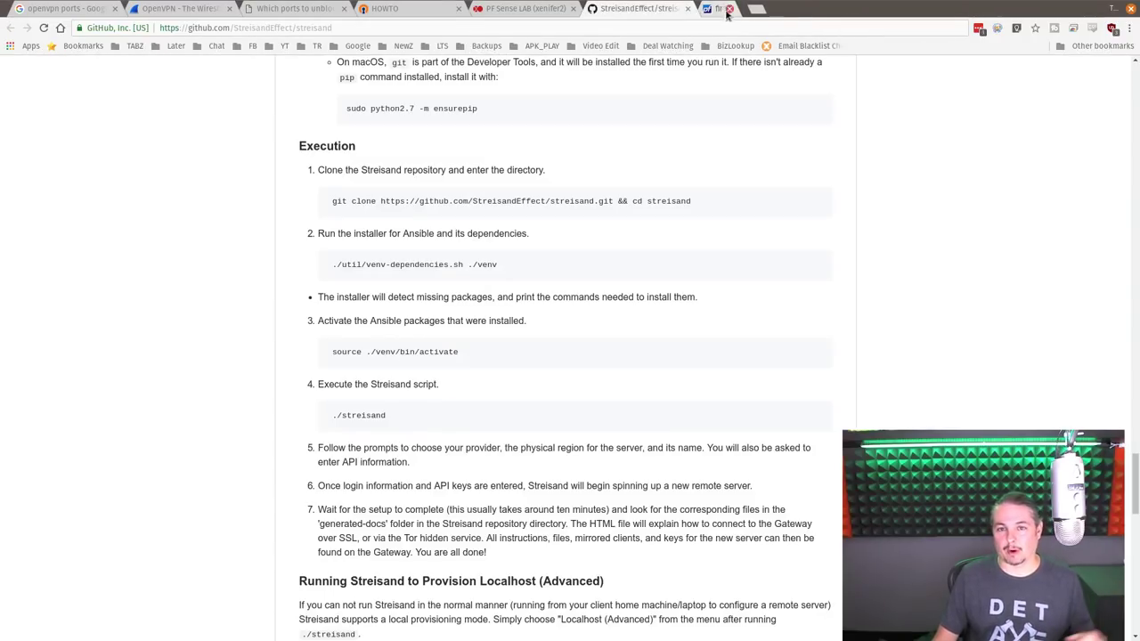
{"action": "middle_click", "coordinate": [617, 10]}
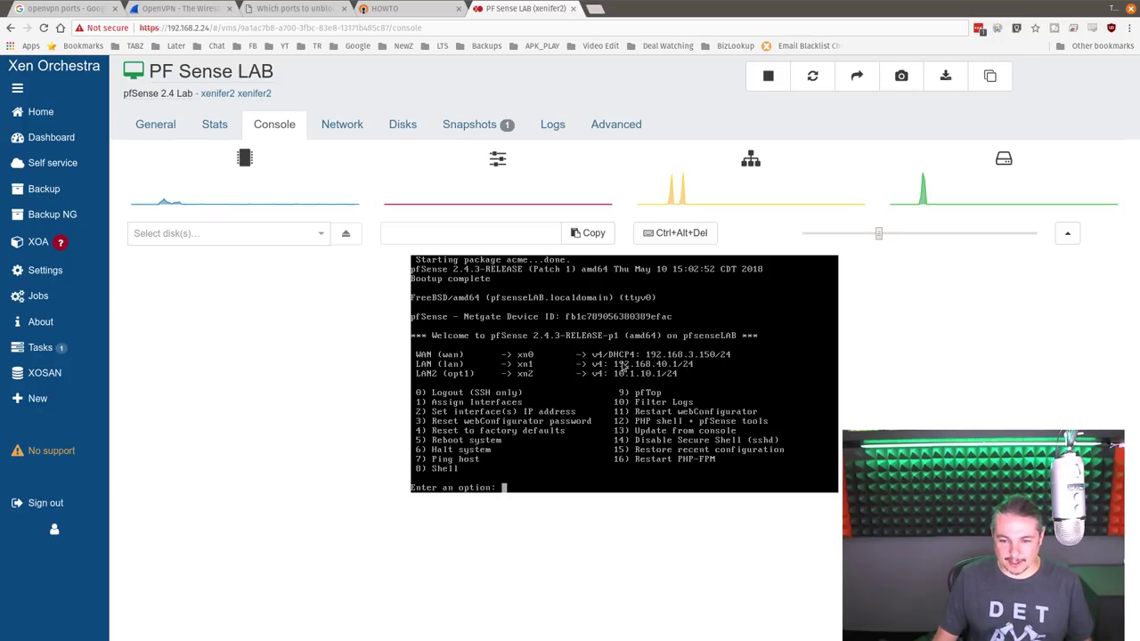
{"action": "left_click_drag", "start_coordinate": [514, 8], "coordinate": [84, 9]}
{"action": "right_click", "coordinate": [89, 11]}
{"action": "left_click", "coordinate": [159, 124]}
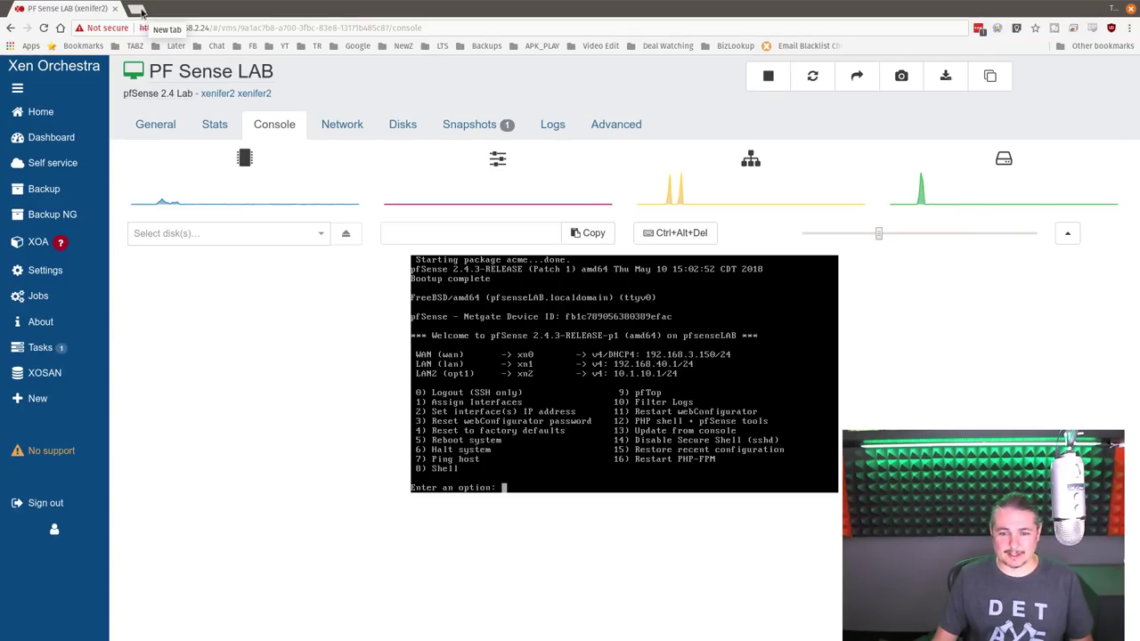
- Open a new tab and start entering the lab firewall's 192.168.3.x address
{"action": "left_click", "coordinate": [142, 12]}
{"action": "type", "text": "192.168.3.4"}
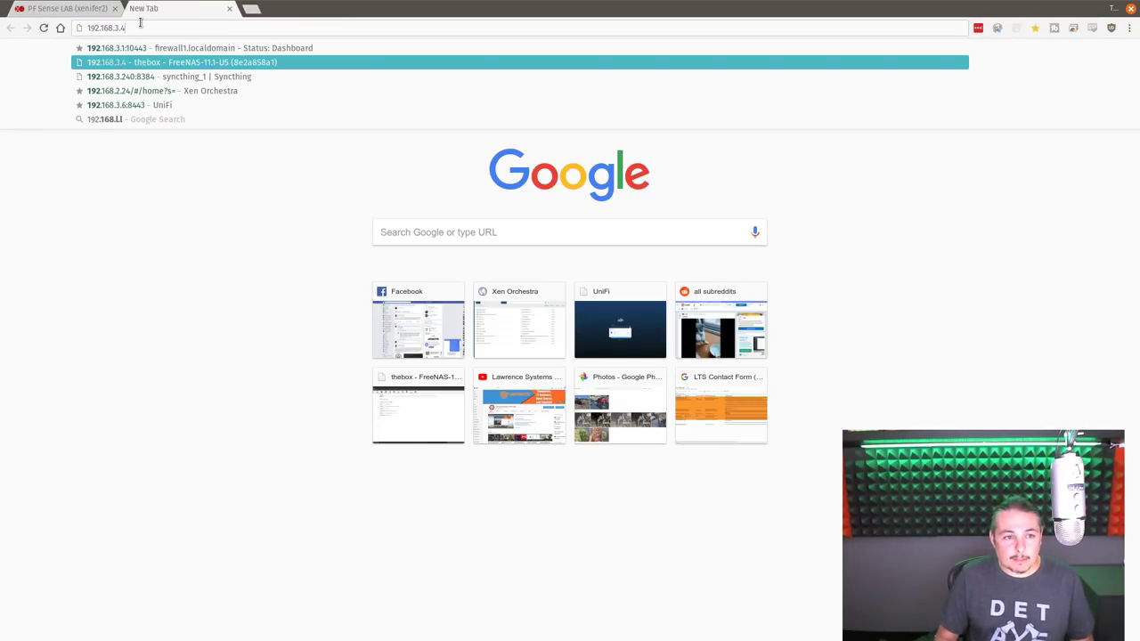
{"action": "key", "text": "BackSpace"}
- Go to 192.168.3.150 and proceed past the certificate warning
{"action": "type", "text": "15"}
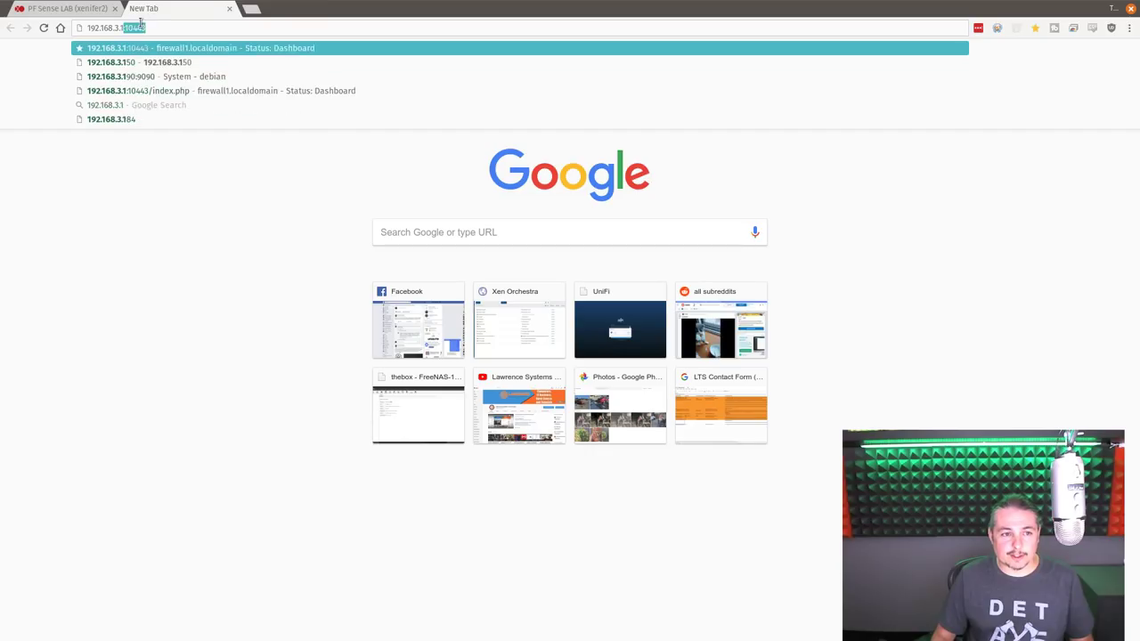
{"action": "key", "text": "Return"}
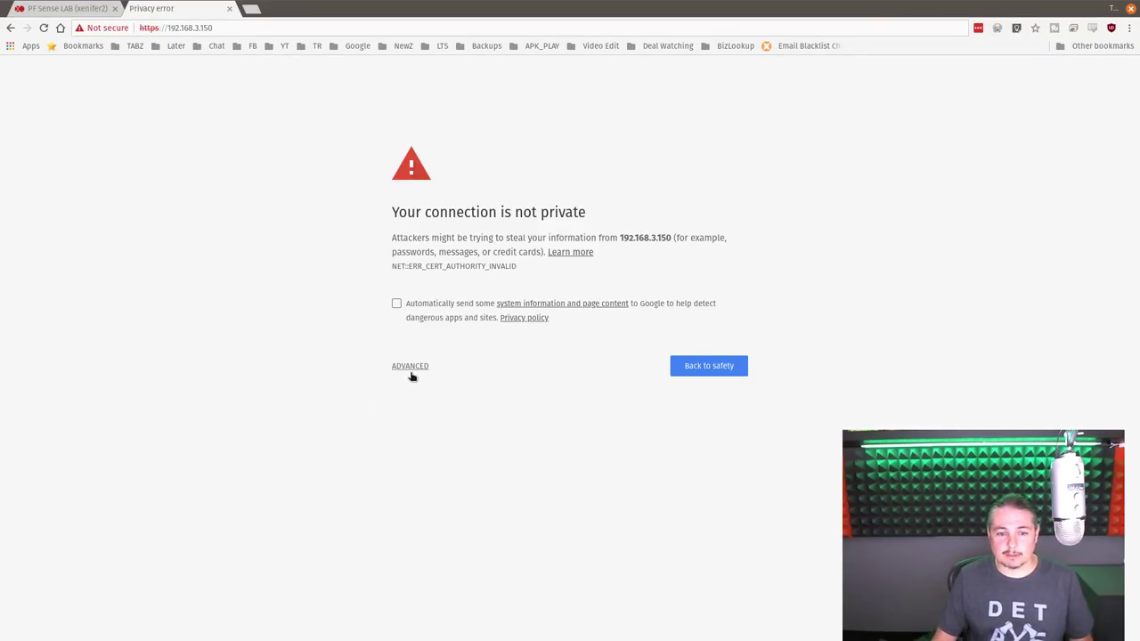
{"action": "left_click", "coordinate": [408, 369]}
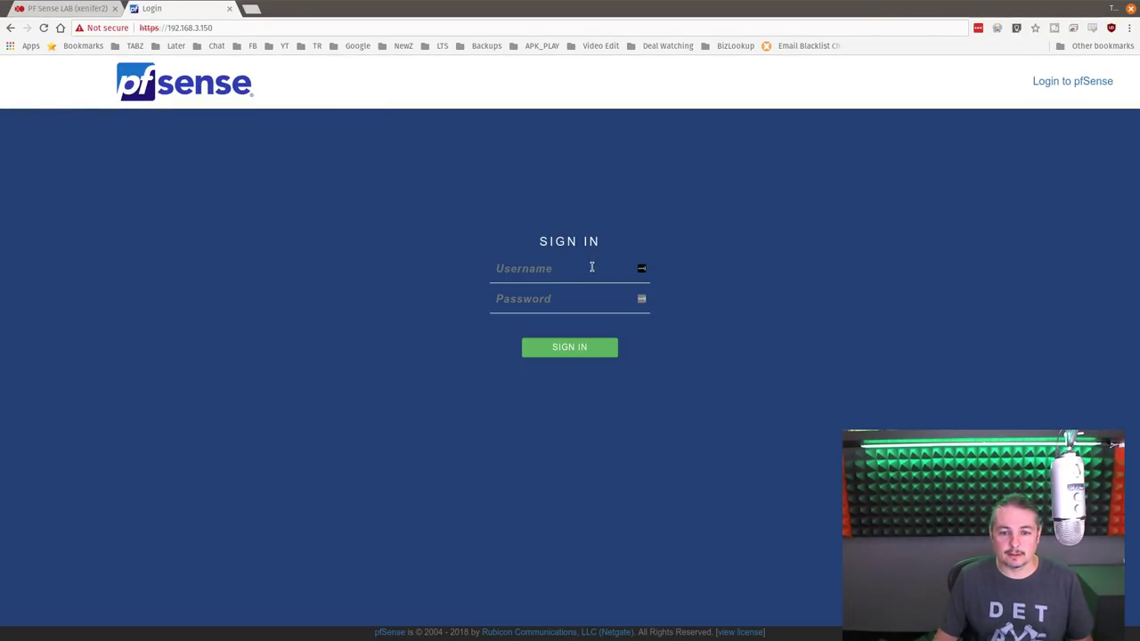
- Sign in as admin with the account password
{"action": "type", "text": "admin"}
{"action": "key", "text": "Tab"}
{"action": "type", "text": "pfsense"}
{"action": "key", "text": "Return"}
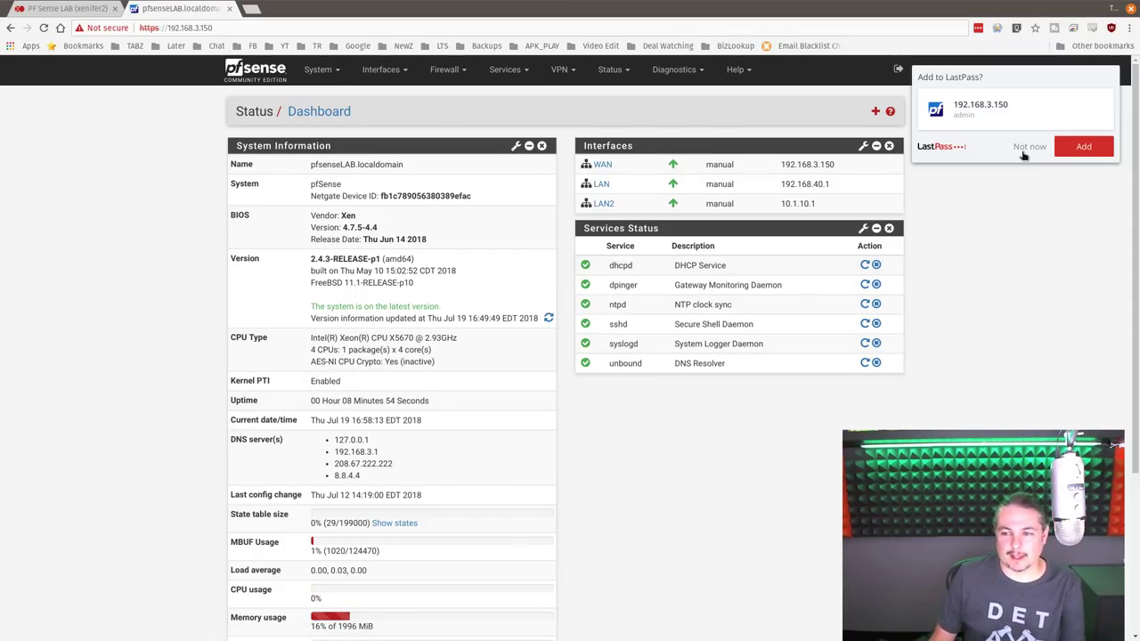
- Dismiss the save-login prompt and go to Firewall > NAT > Outbound
{"action": "left_click", "coordinate": [1028, 146]}
{"action": "left_click", "coordinate": [449, 71]}
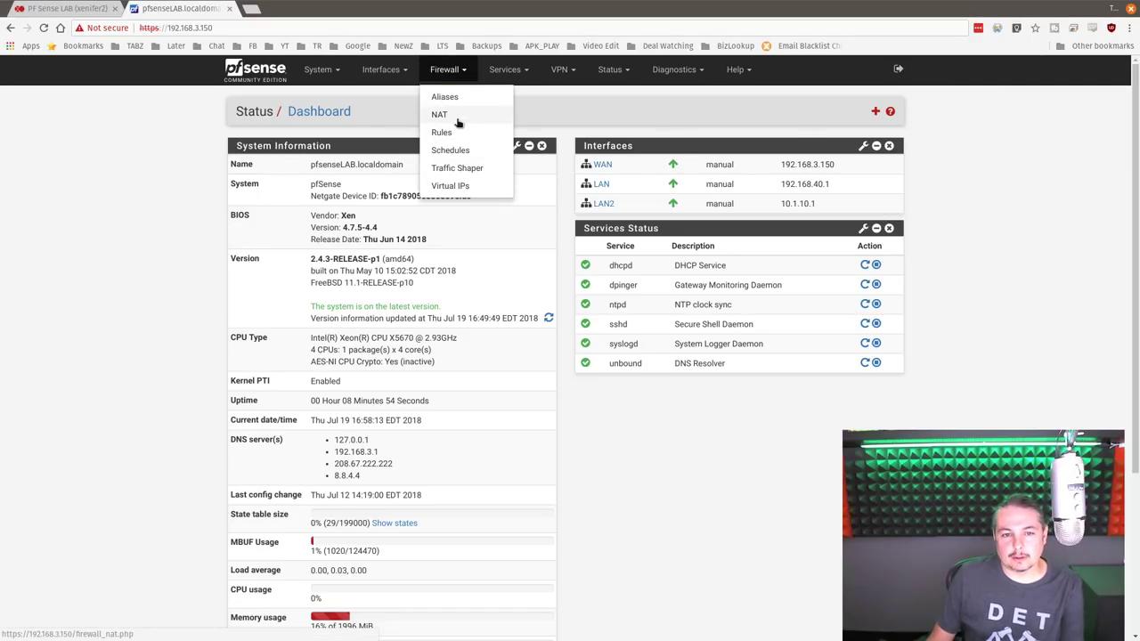
{"action": "left_click", "coordinate": [454, 114]}
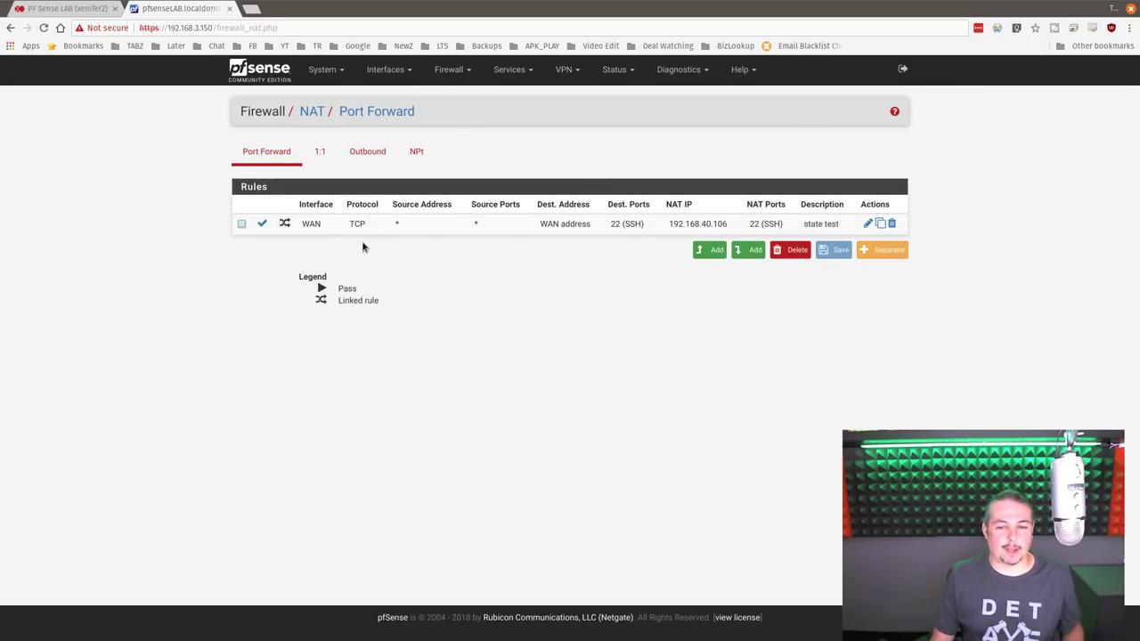
{"action": "left_click", "coordinate": [371, 153]}
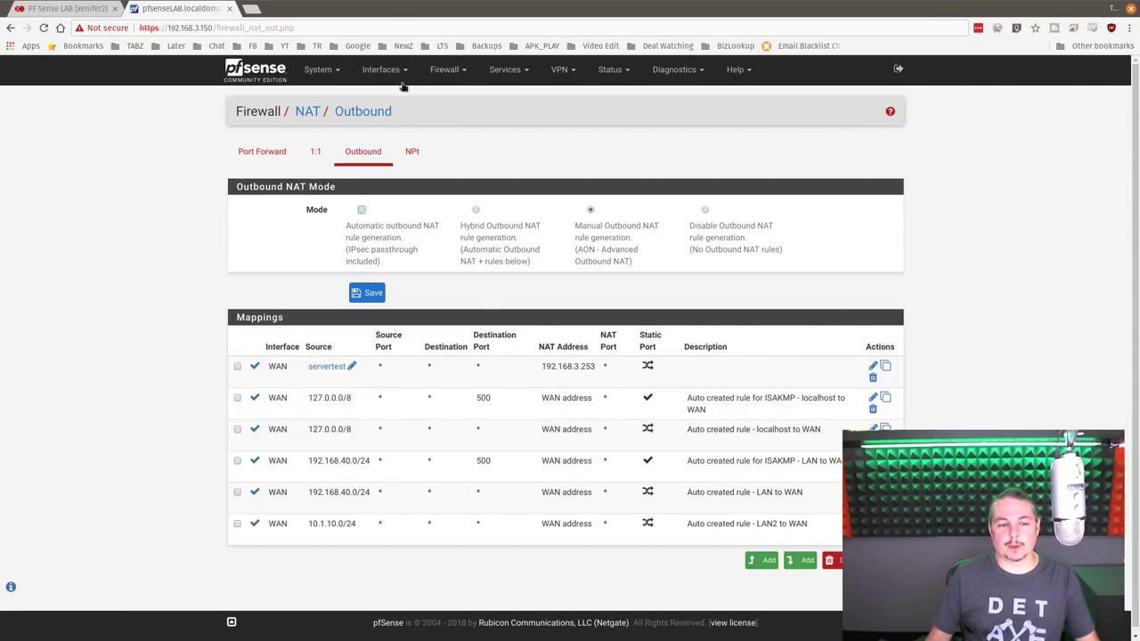
- Select Manual Outbound NAT rule generation and return to the dashboard
{"action": "mouse_move", "coordinate": [319, 371]}
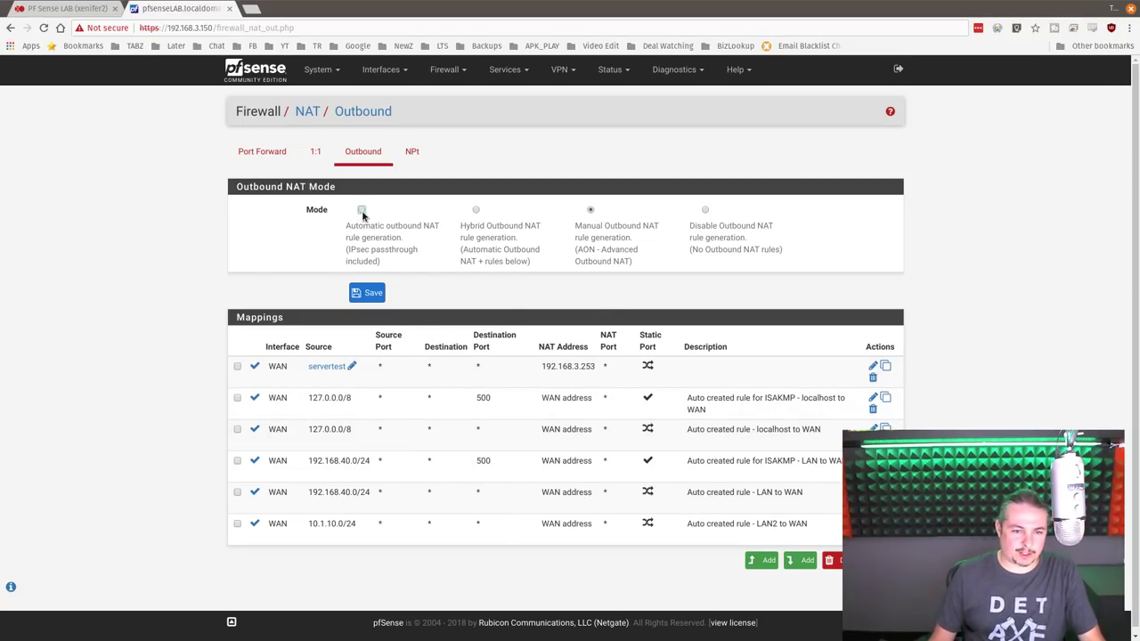
{"action": "left_click", "coordinate": [591, 211]}
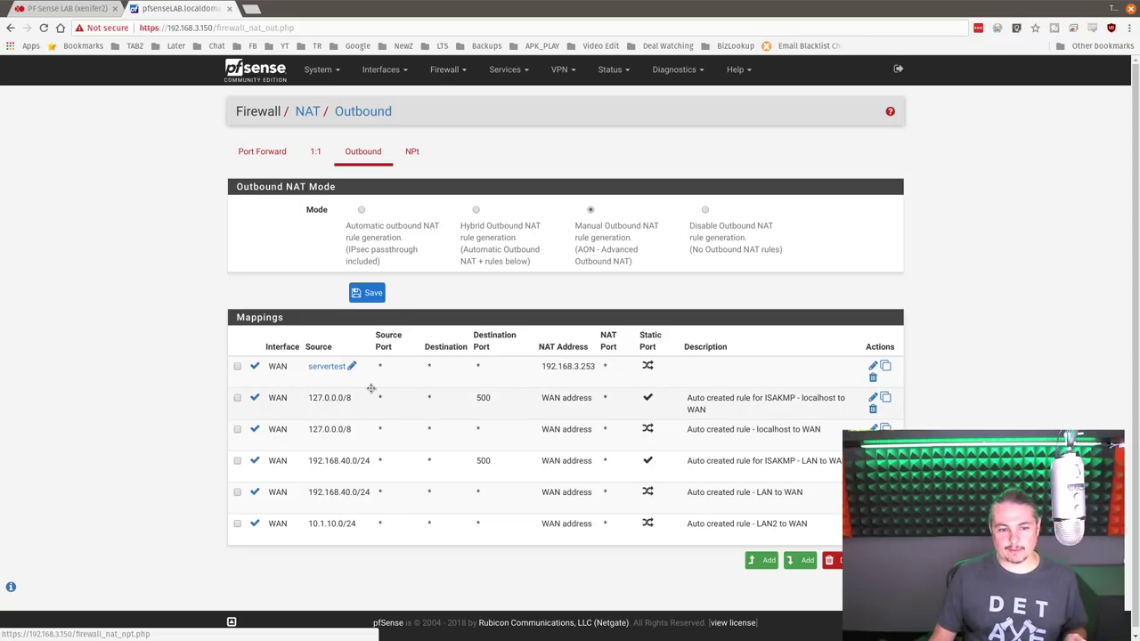
{"action": "left_click", "coordinate": [255, 69]}
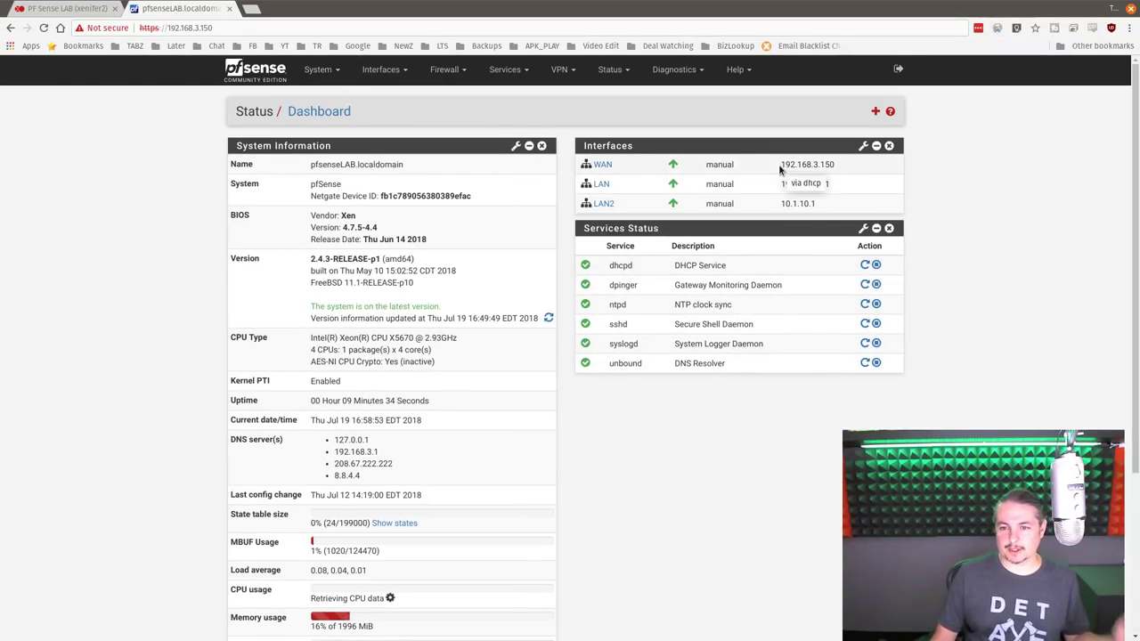
- Select the WAN address 192.168.3.150 in the dashboard's interfaces list
{"action": "triple_click", "coordinate": [847, 169]}
{"action": "left_click", "coordinate": [847, 169]}
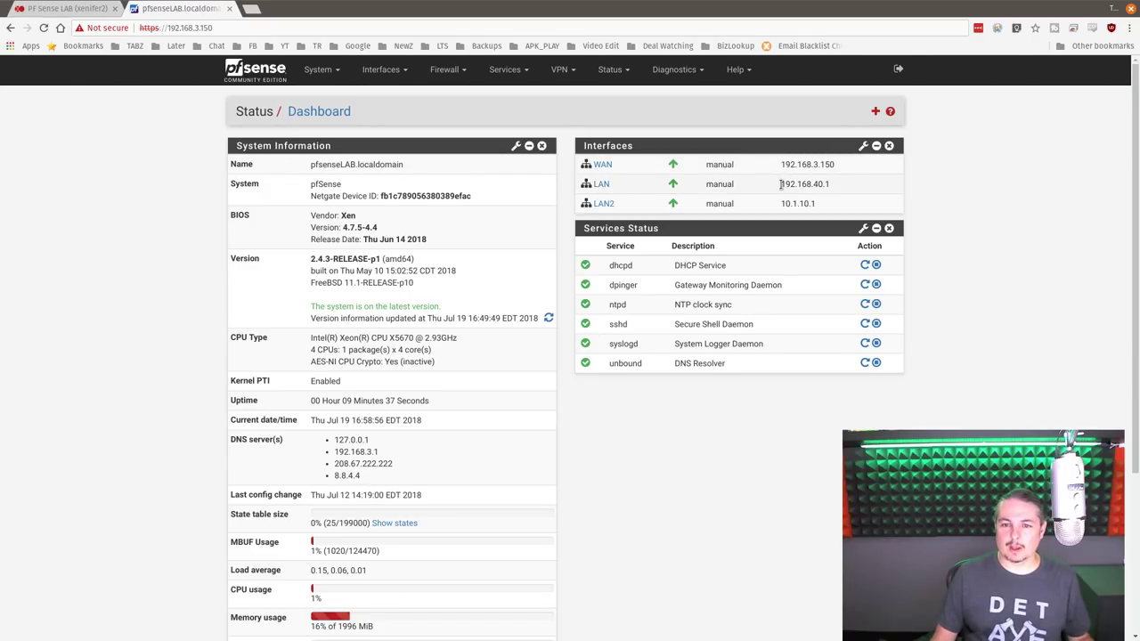
{"action": "left_click_drag", "start_coordinate": [781, 164], "coordinate": [835, 166]}
{"action": "triple_click", "coordinate": [837, 168]}
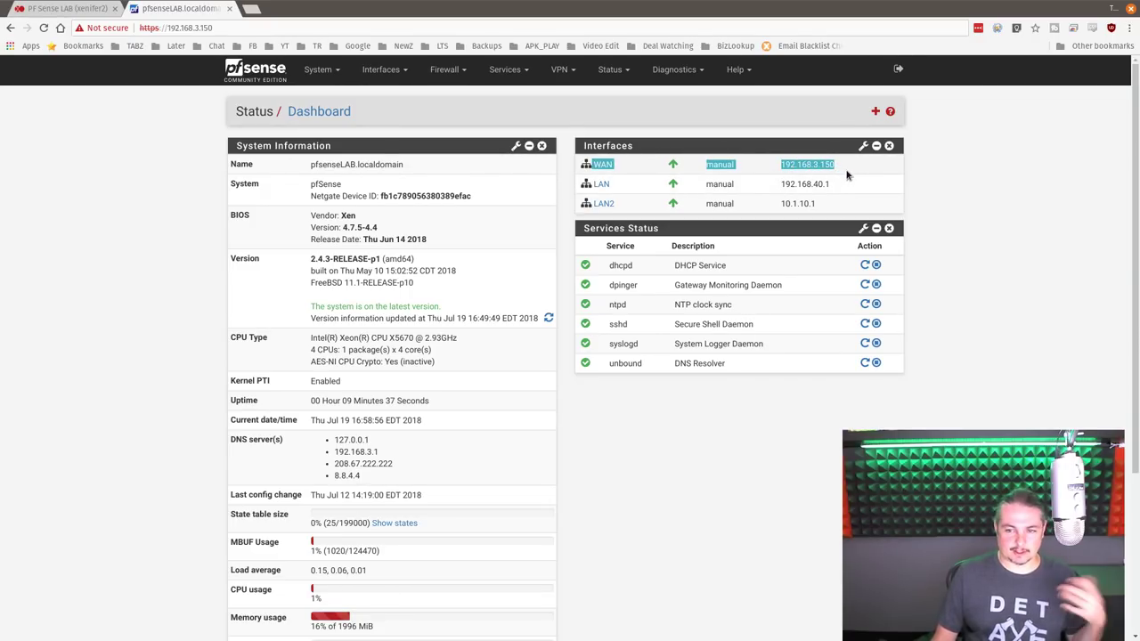
- Review the IP, Ports and All tabs of Firewall > Aliases
{"action": "left_click", "coordinate": [395, 71]}
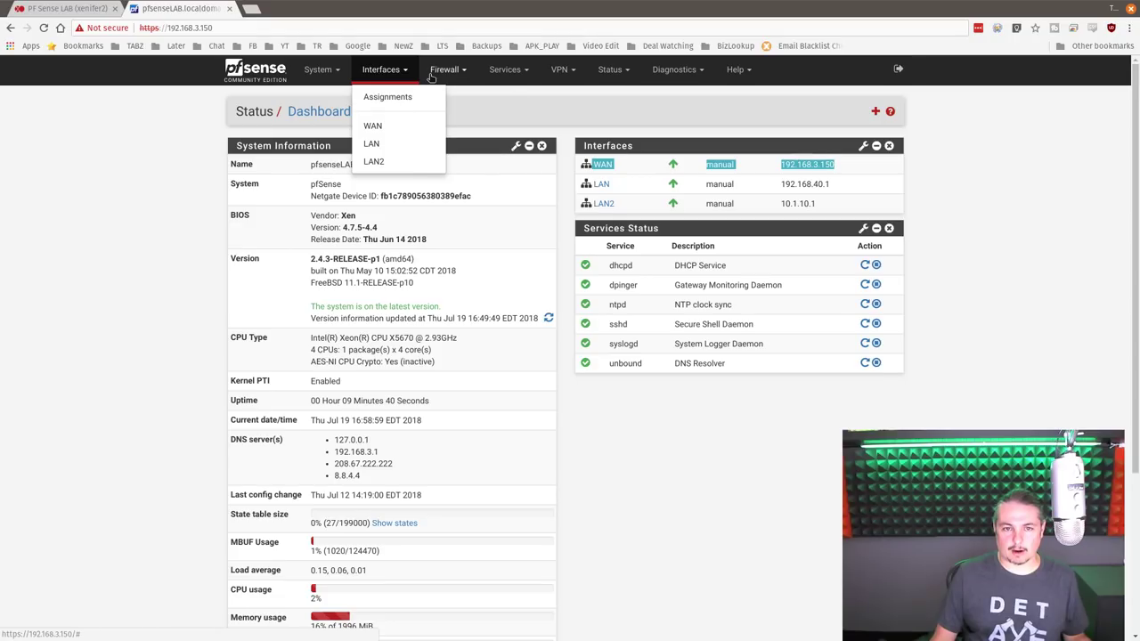
{"action": "left_click", "coordinate": [446, 70]}
{"action": "left_click", "coordinate": [472, 99]}
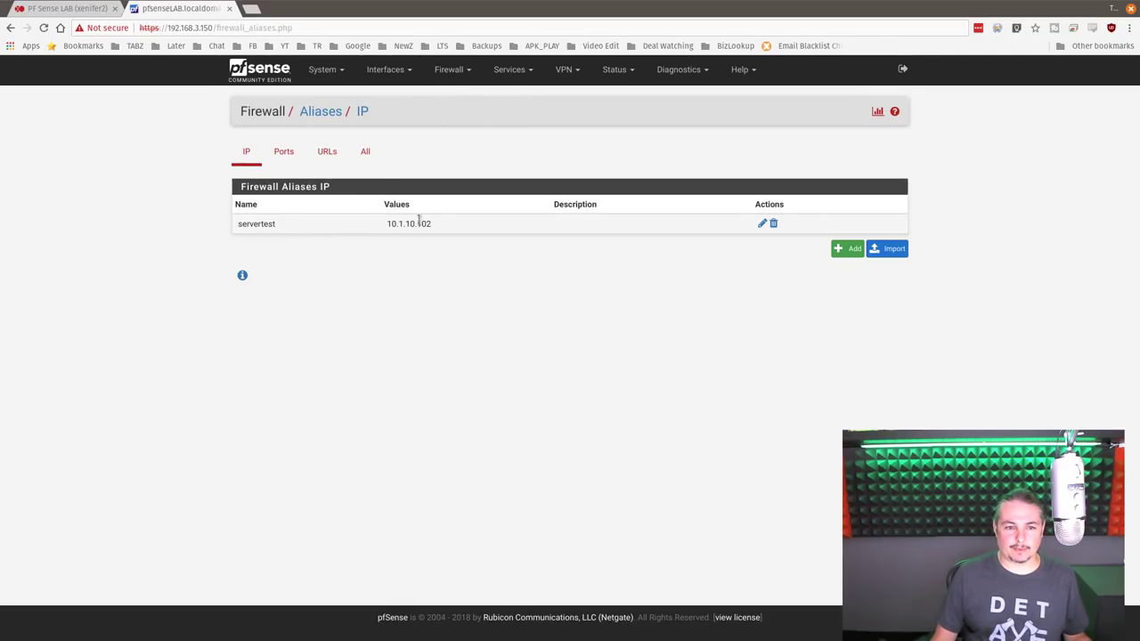
{"action": "left_click", "coordinate": [284, 153]}
{"action": "left_click", "coordinate": [361, 155]}
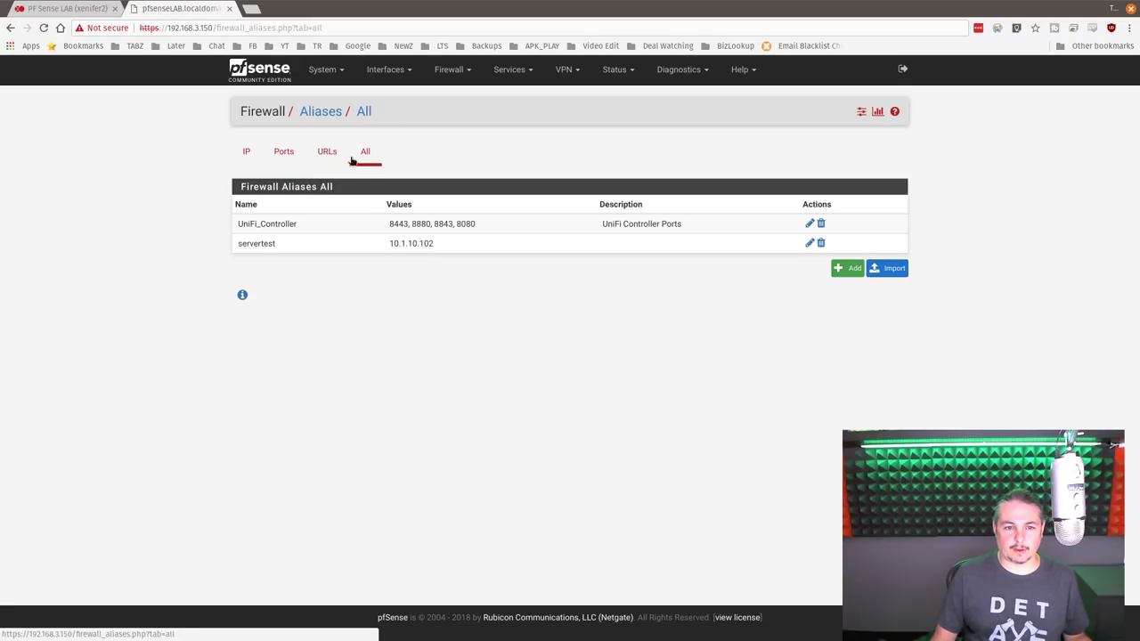
{"action": "left_click", "coordinate": [255, 160]}
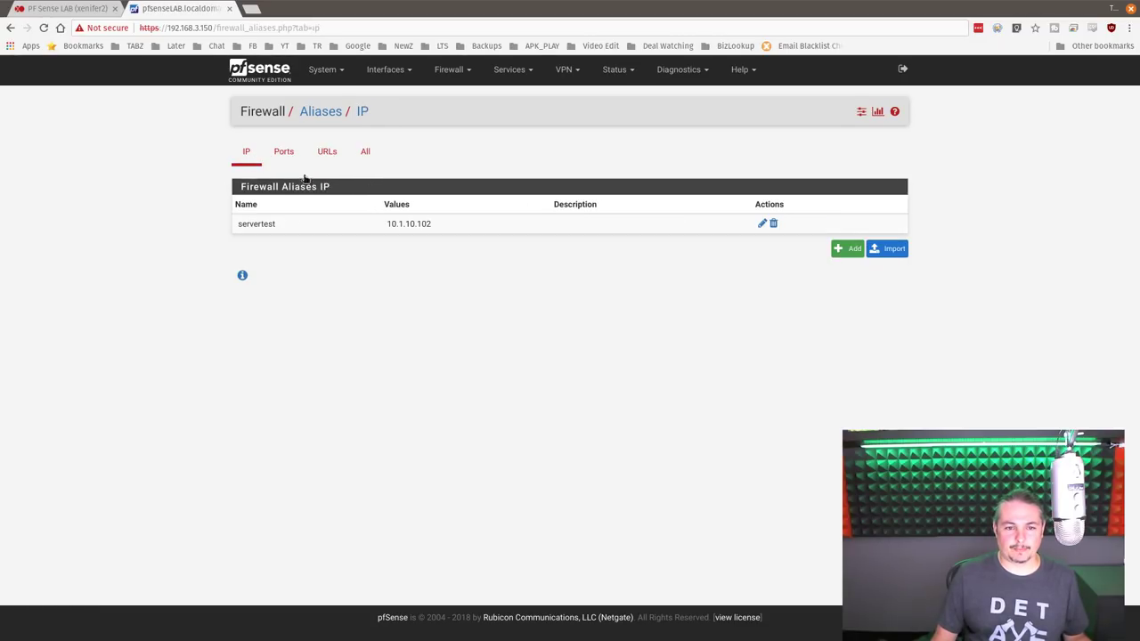
- Check the WAN firewall rules, then bring up the NAT Outbound mappings
{"action": "left_click", "coordinate": [283, 70]}
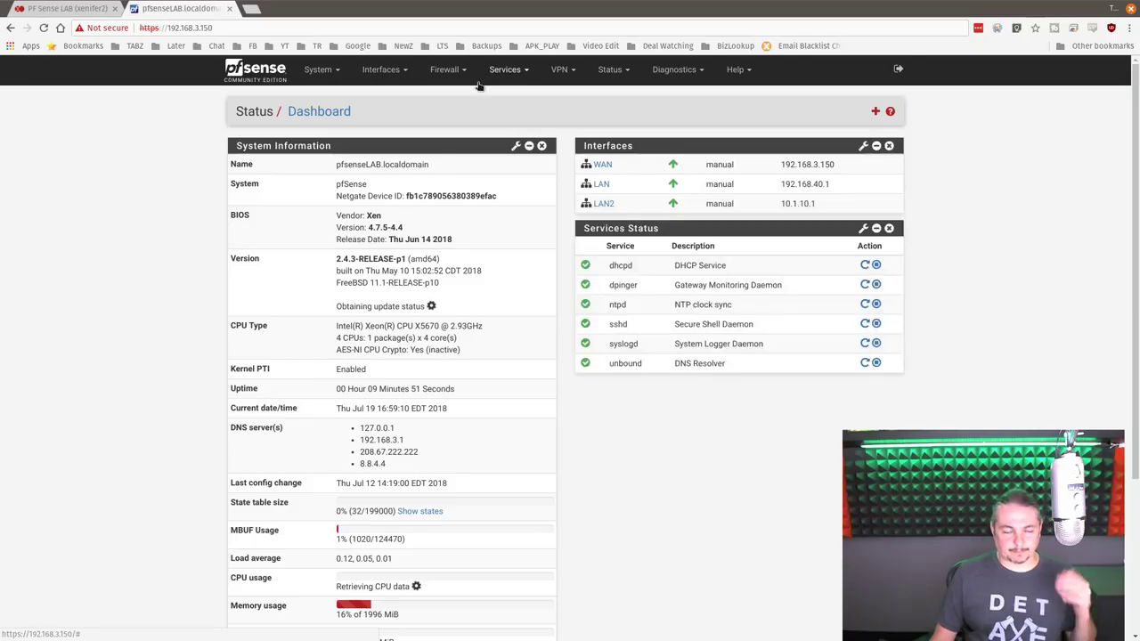
{"action": "left_click", "coordinate": [446, 69]}
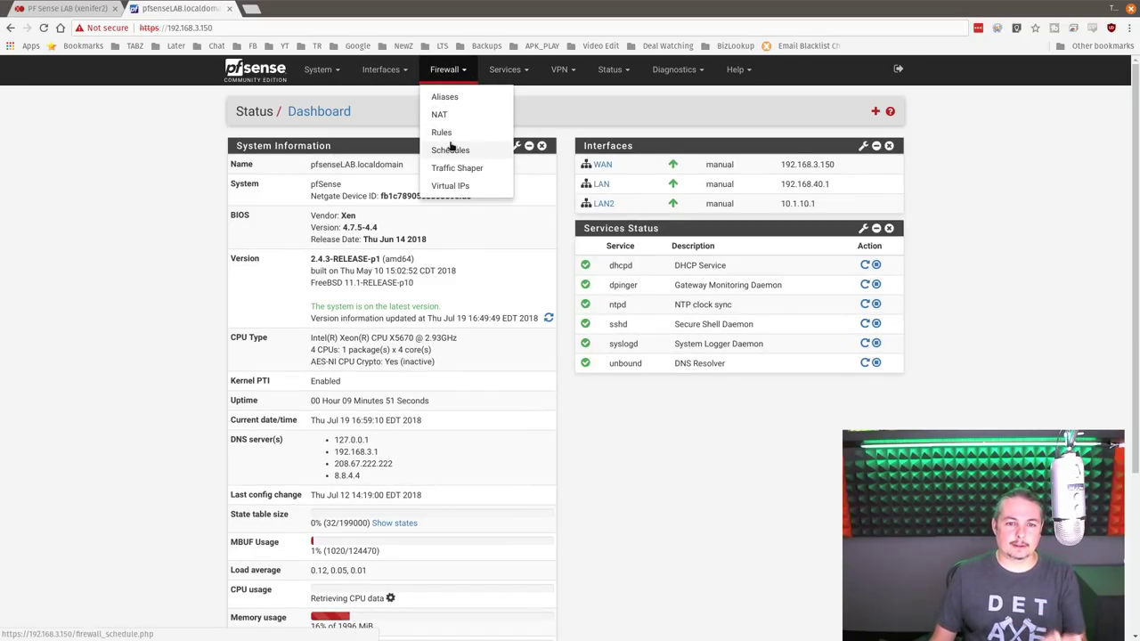
{"action": "left_click", "coordinate": [442, 133]}
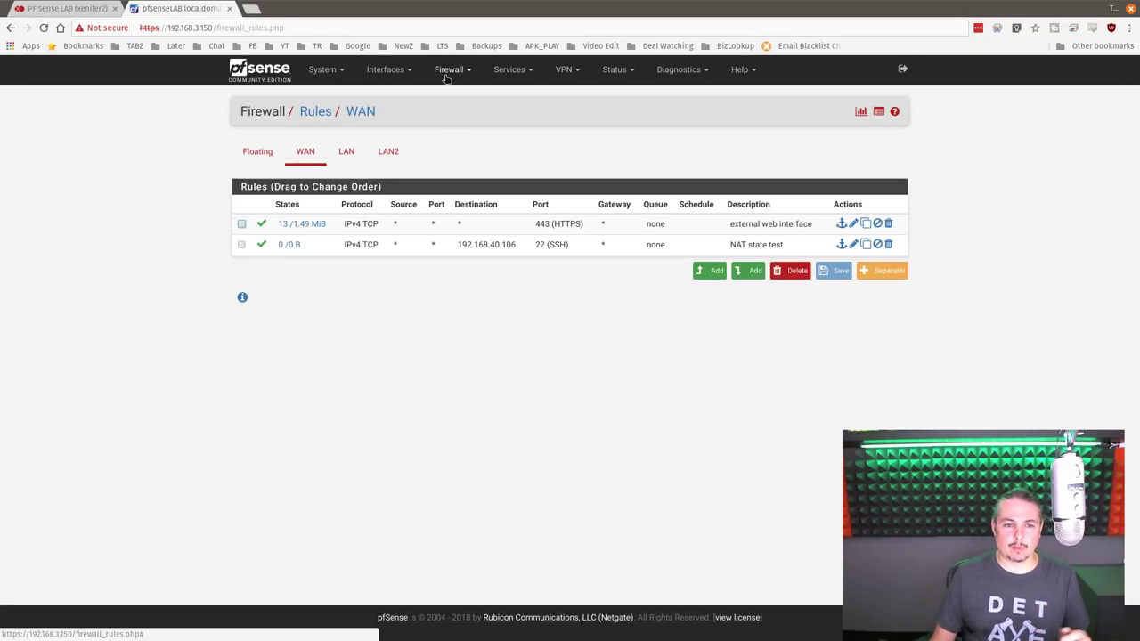
{"action": "left_click", "coordinate": [447, 71]}
{"action": "left_click", "coordinate": [444, 115]}
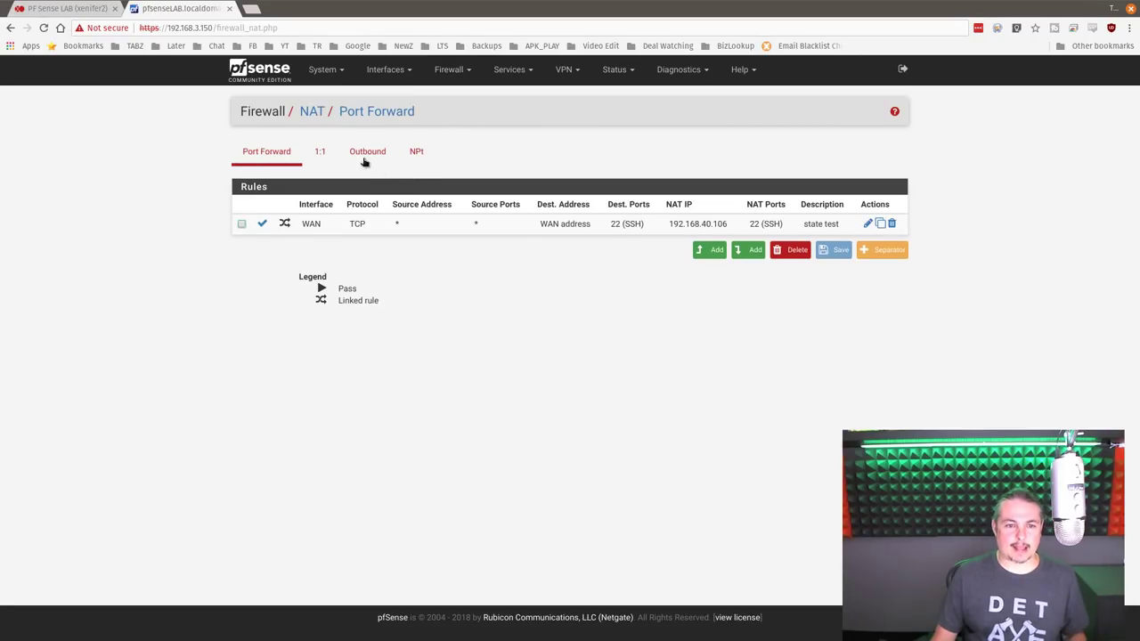
{"action": "left_click", "coordinate": [367, 157]}
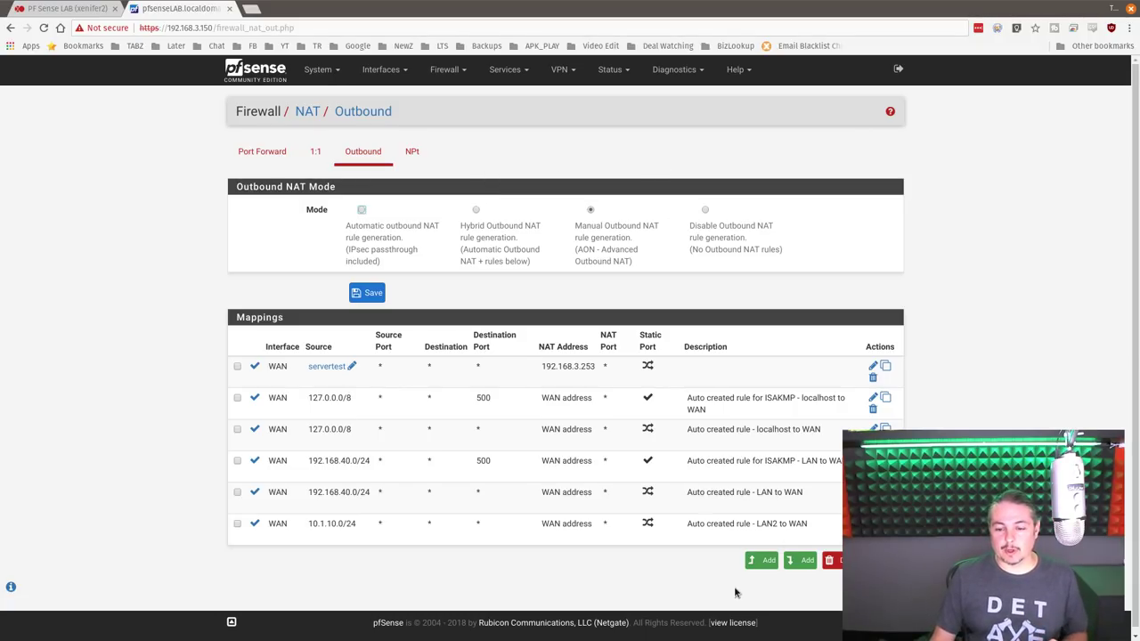
- Start a new outbound NAT mapping, keeping WAN as its interface
{"action": "left_click", "coordinate": [763, 560]}
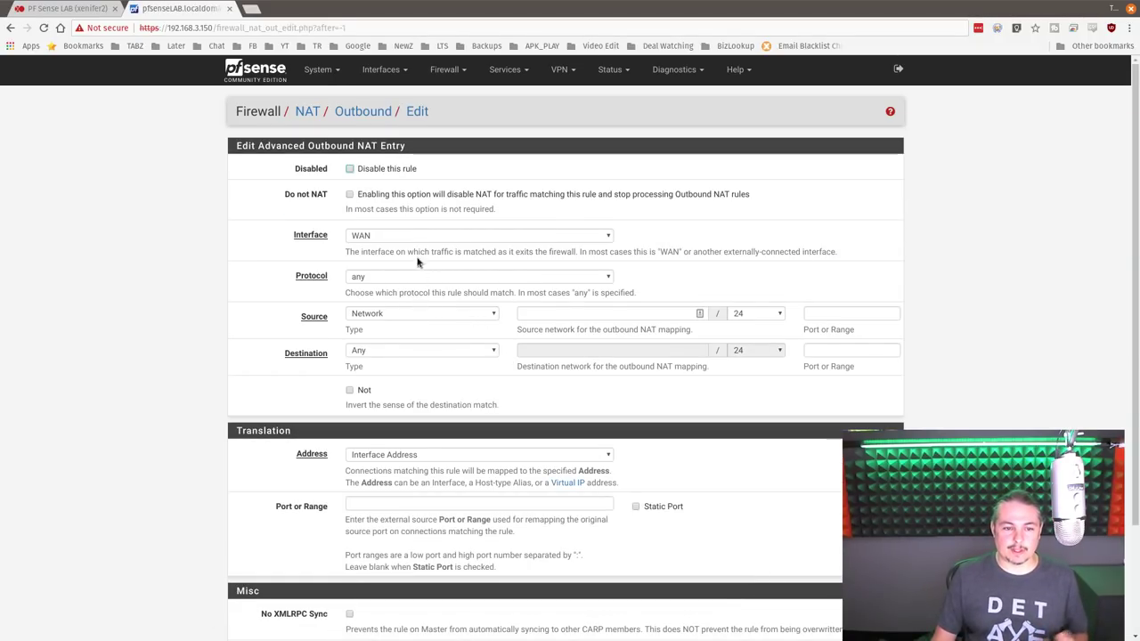
{"action": "left_click", "coordinate": [383, 235]}
{"action": "left_click", "coordinate": [381, 236]}
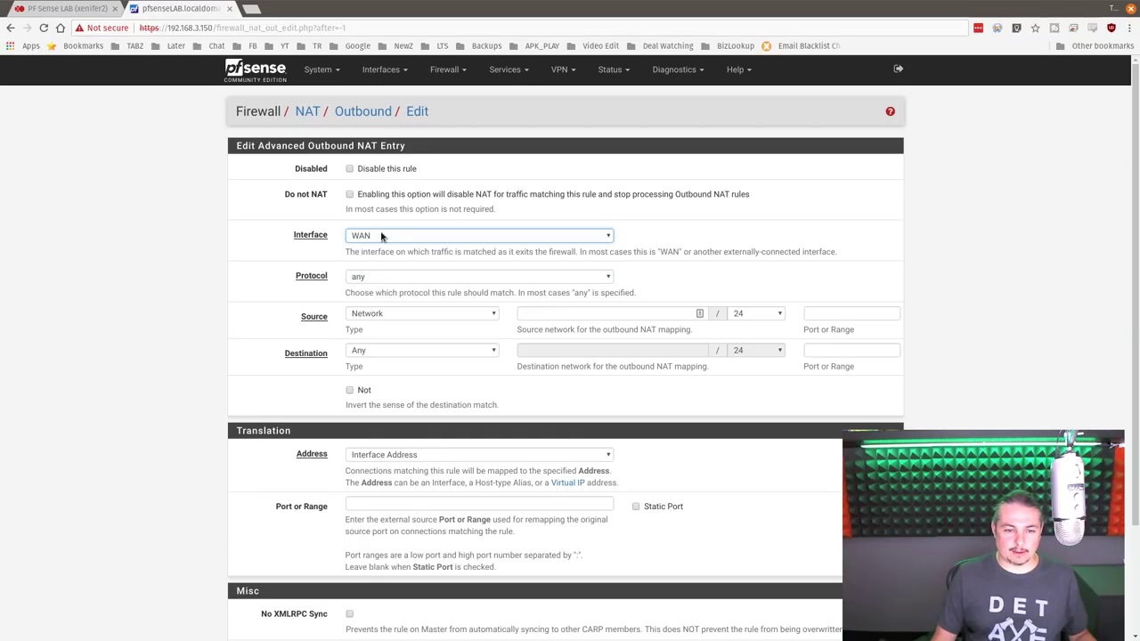
{"action": "left_click", "coordinate": [381, 236]}
{"action": "left_click", "coordinate": [387, 237]}
- Keep protocol any and source type Network, then open a blank browser tab
{"action": "left_click", "coordinate": [387, 277]}
{"action": "left_click", "coordinate": [385, 287]}
{"action": "left_click", "coordinate": [393, 316]}
{"action": "left_click", "coordinate": [392, 317]}
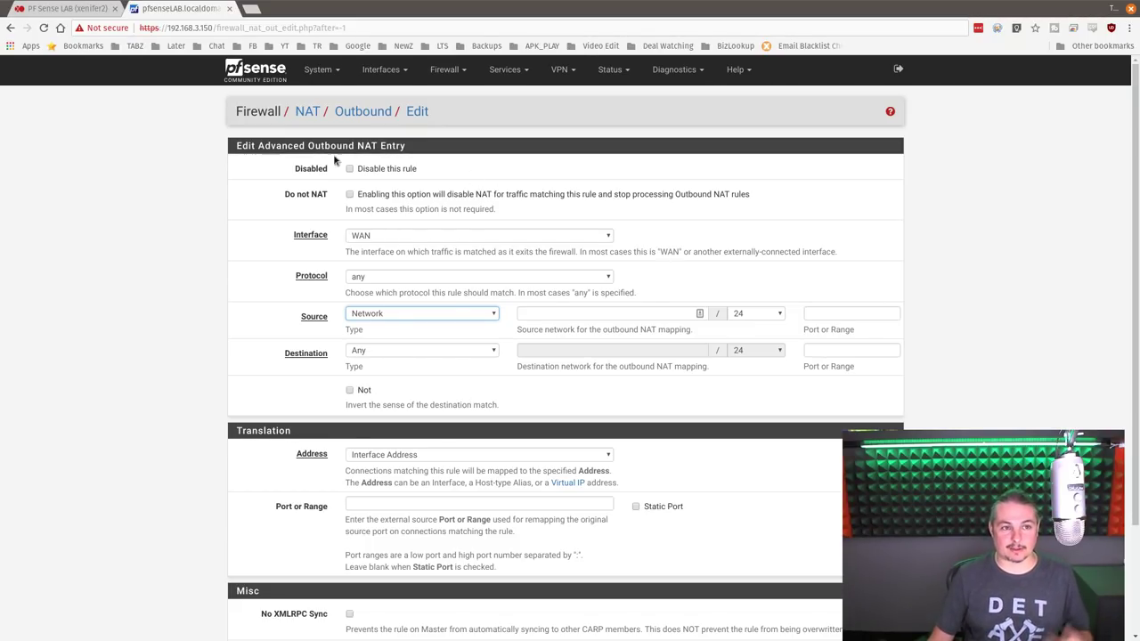
{"action": "left_click", "coordinate": [252, 9]}
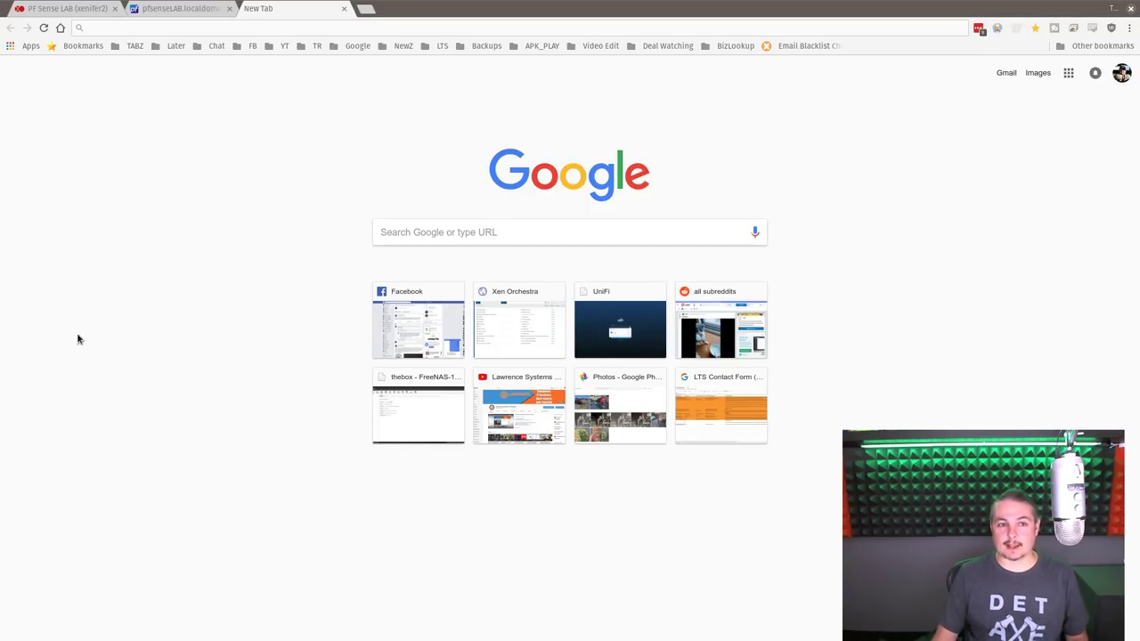
- Switch back to the pfSenseLAB tab with the outbound NAT entry form
{"action": "left_click", "coordinate": [171, 8]}
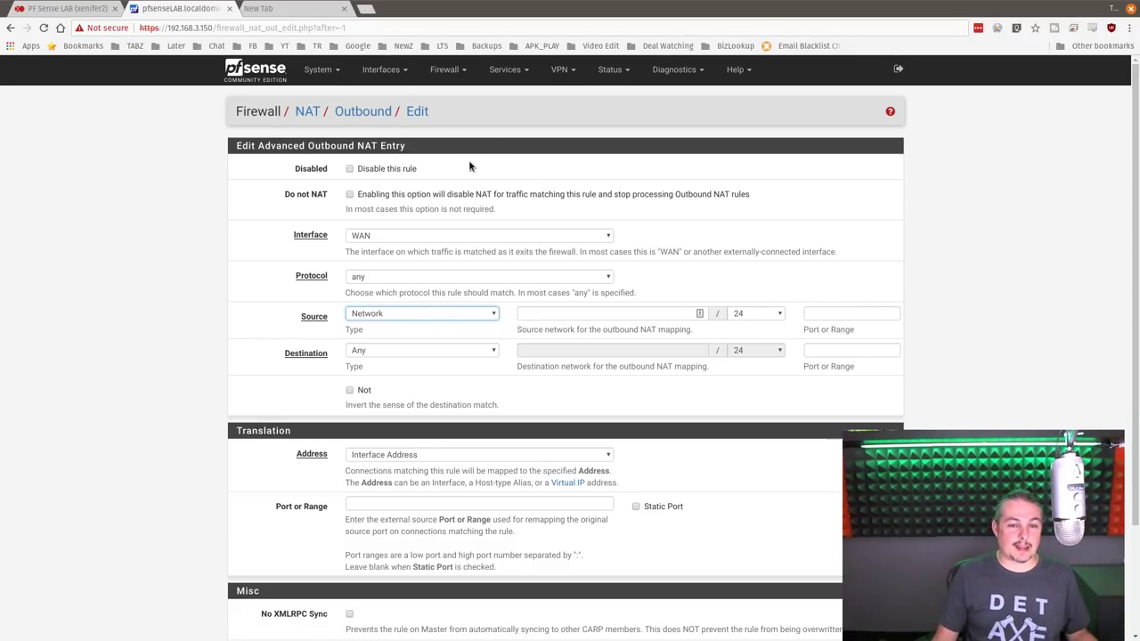
{"action": "scroll", "coordinate": [500, 157], "scroll_direction": "down", "scroll_amount": 3}
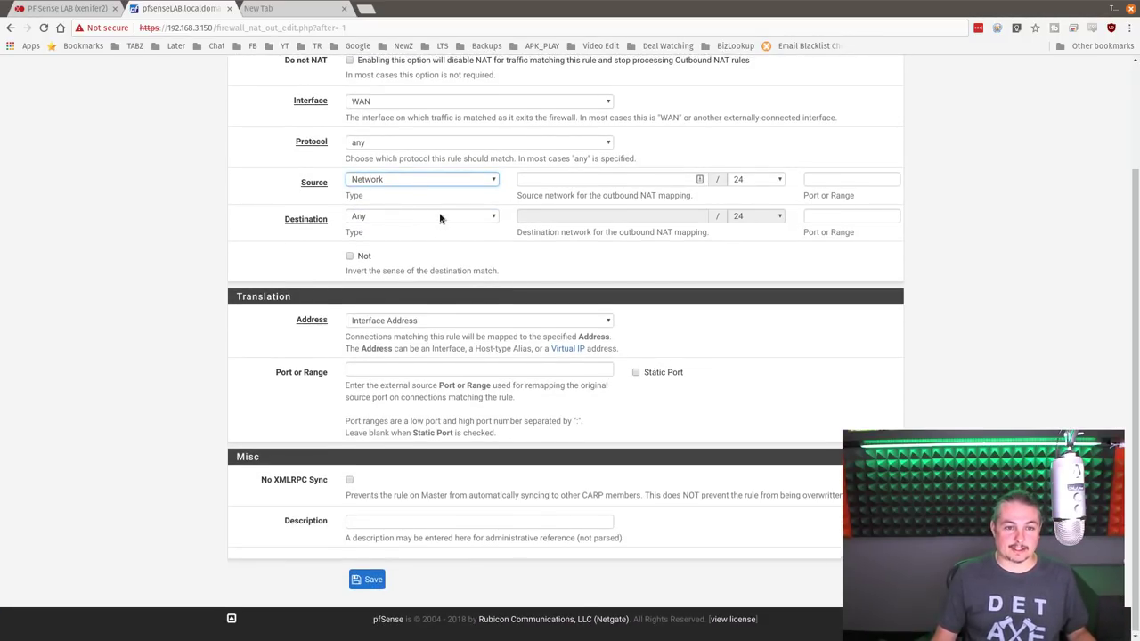
{"action": "scroll", "coordinate": [439, 218], "scroll_direction": "up", "scroll_amount": 3}
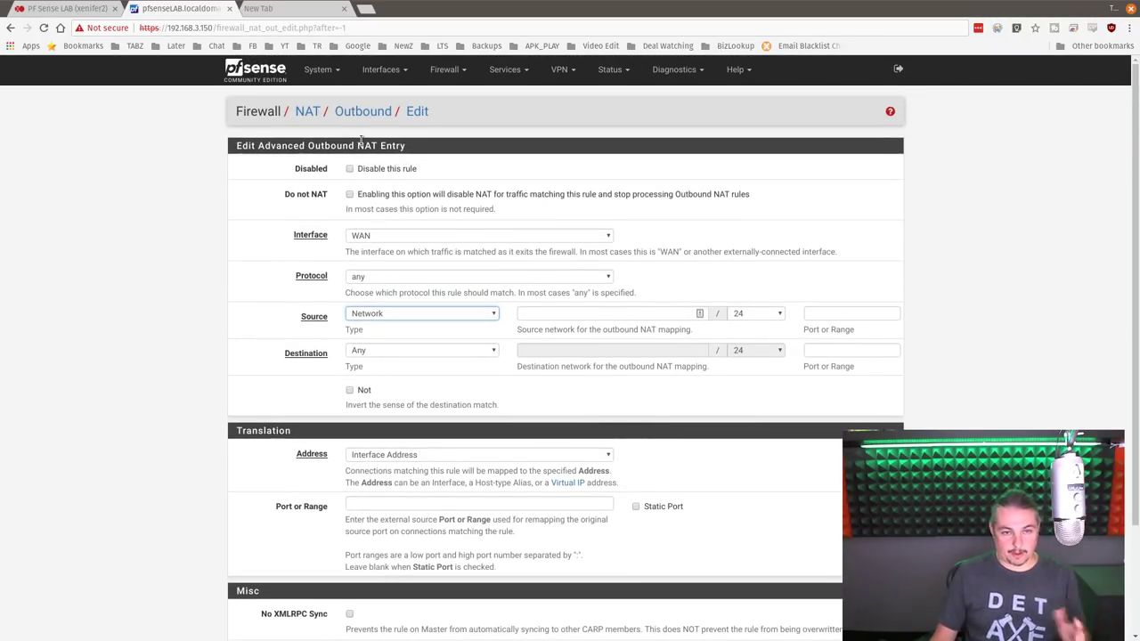
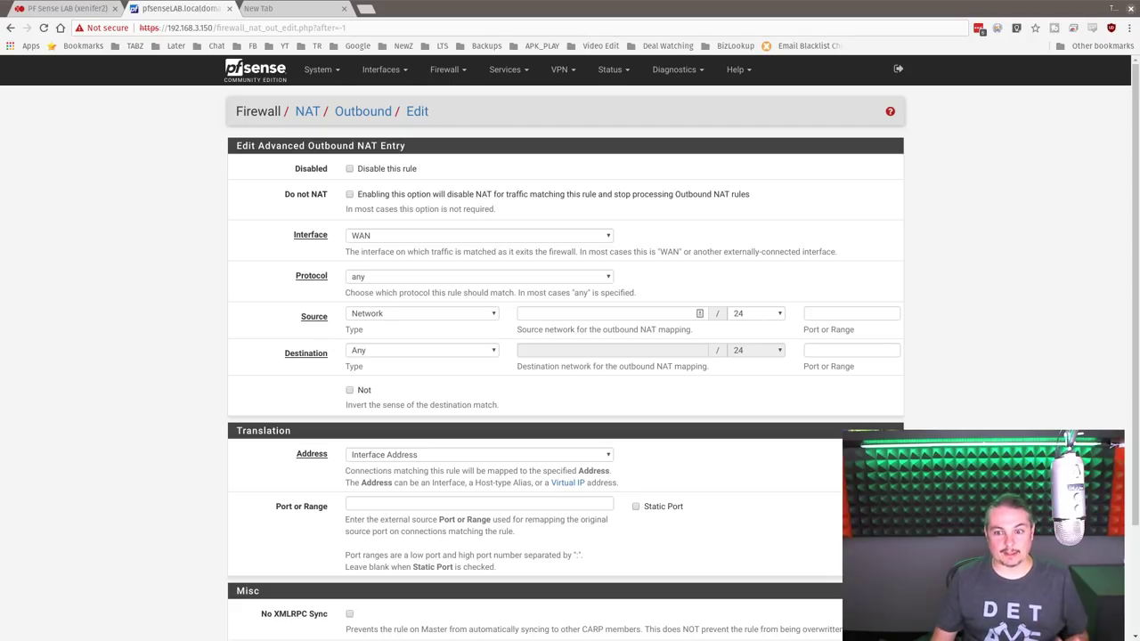
- Bring up the PF Sense LAB VM's console in Xen Orchestra, showing its WAN, LAN and LAN2 addresses
{"action": "scroll", "coordinate": [570, 356], "scroll_direction": "down", "scroll_amount": 2}
{"action": "scroll", "coordinate": [570, 356], "scroll_direction": "up", "scroll_amount": 2}
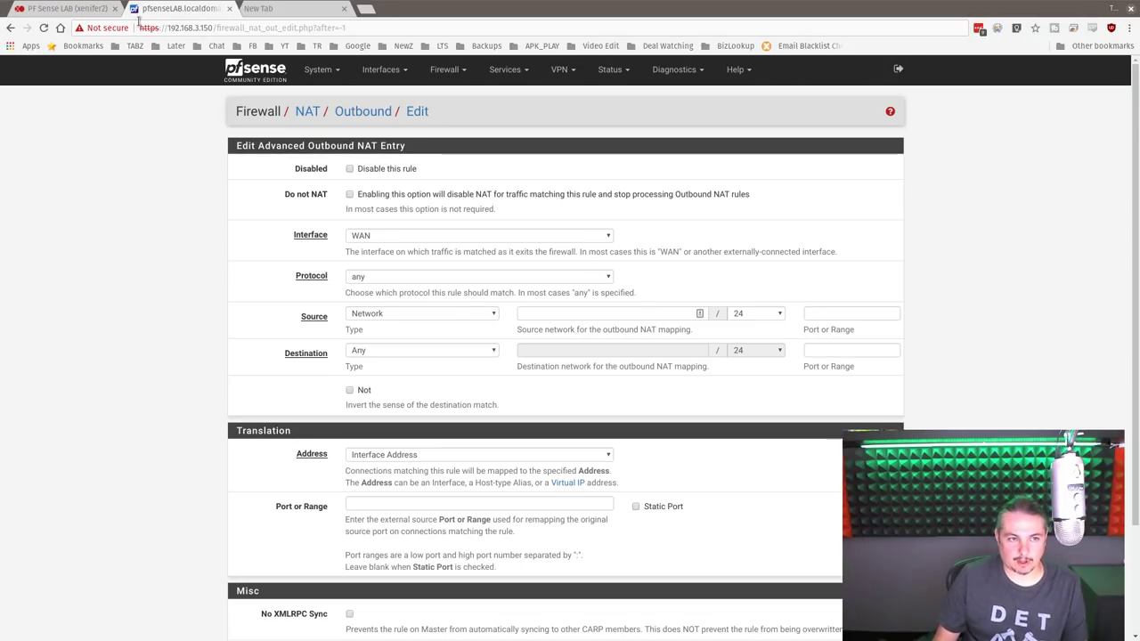
{"action": "left_click", "coordinate": [64, 8]}
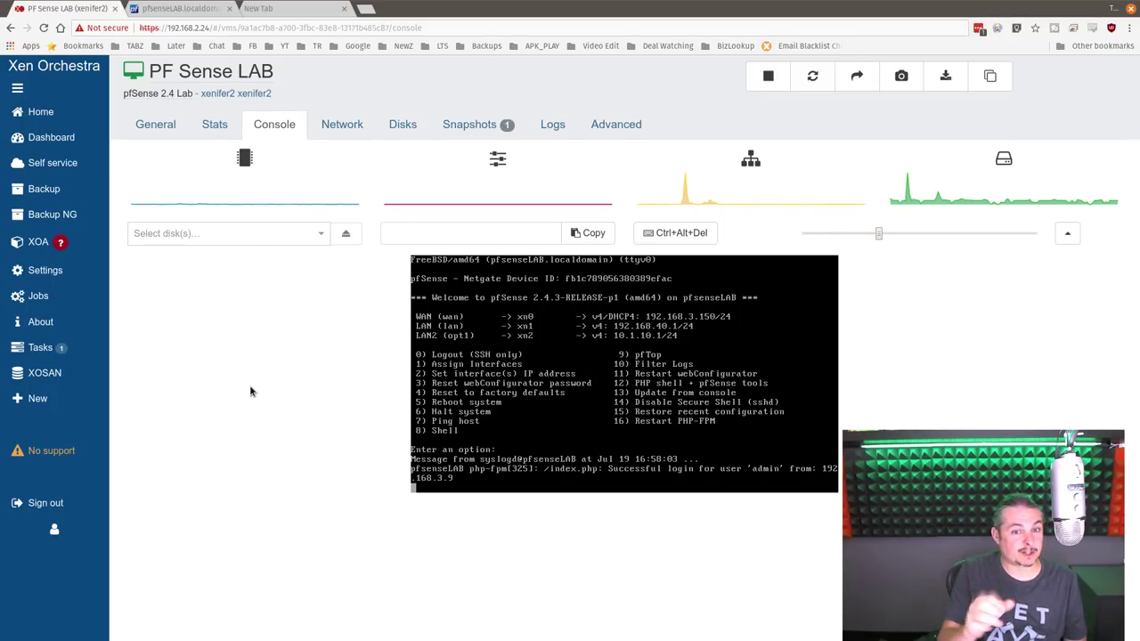
- Open Firewall > Traffic Shaper in the pfSense web interface
{"action": "left_click", "coordinate": [187, 11]}
{"action": "left_click", "coordinate": [442, 73]}
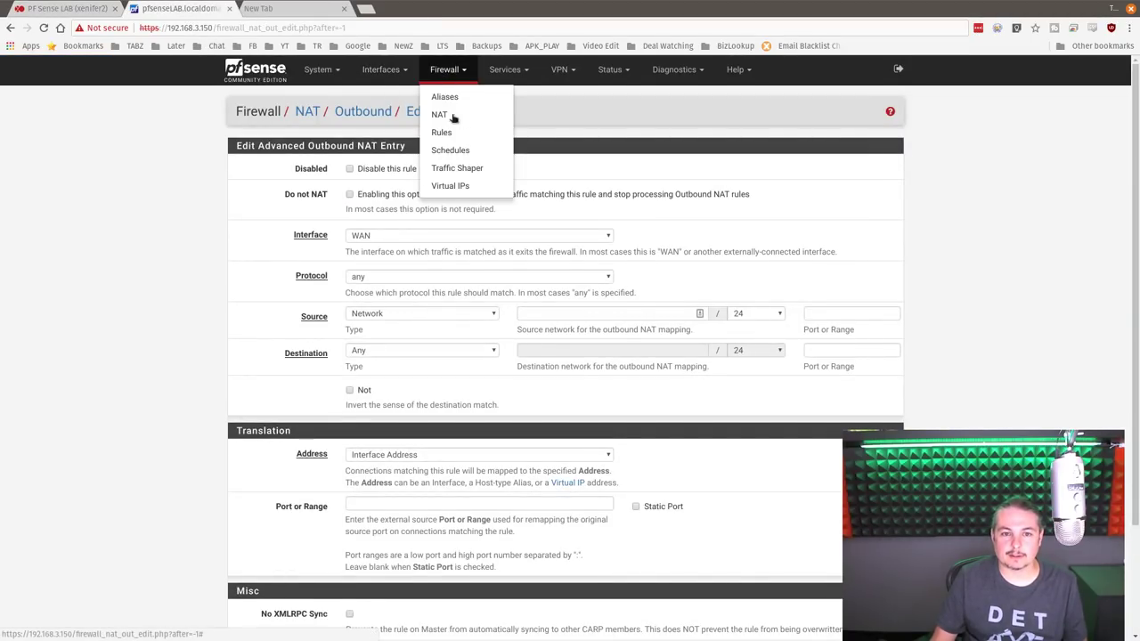
{"action": "left_click", "coordinate": [470, 169]}
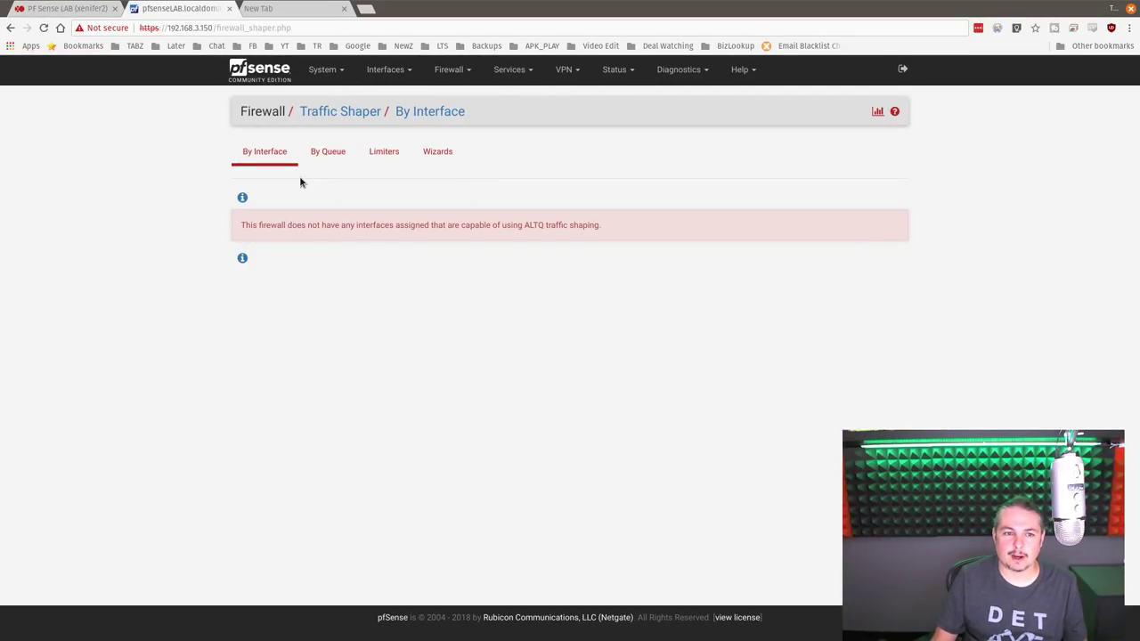
- Highlight 'any', the whole ALTQ warning sentence, and the word 'ALTQ'
{"action": "double_click", "coordinate": [346, 225]}
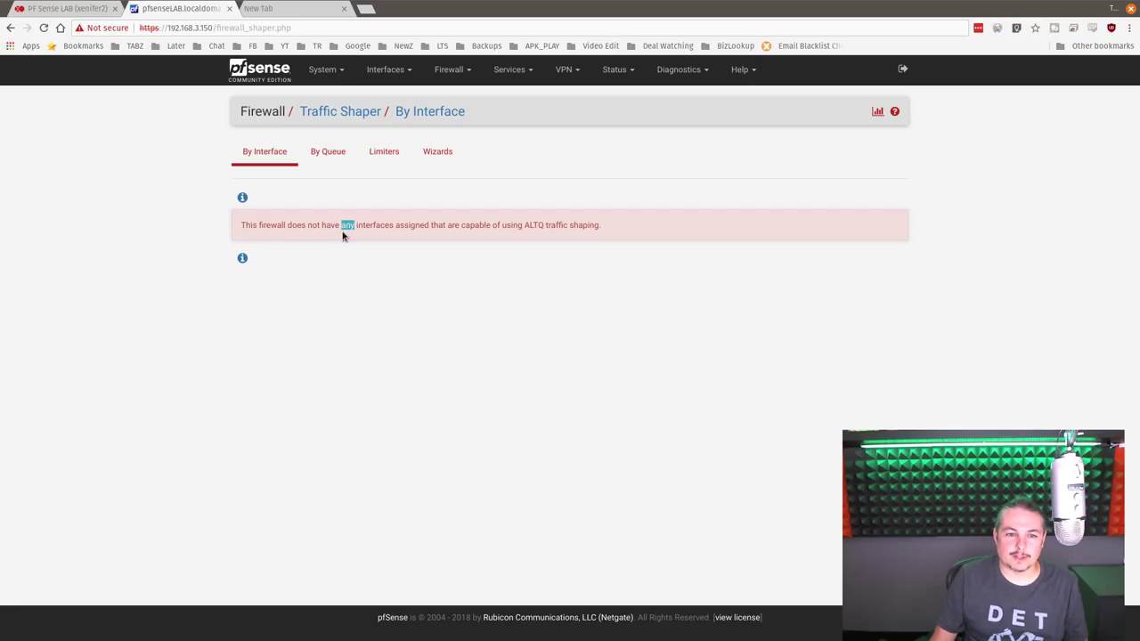
{"action": "triple_click", "coordinate": [405, 226]}
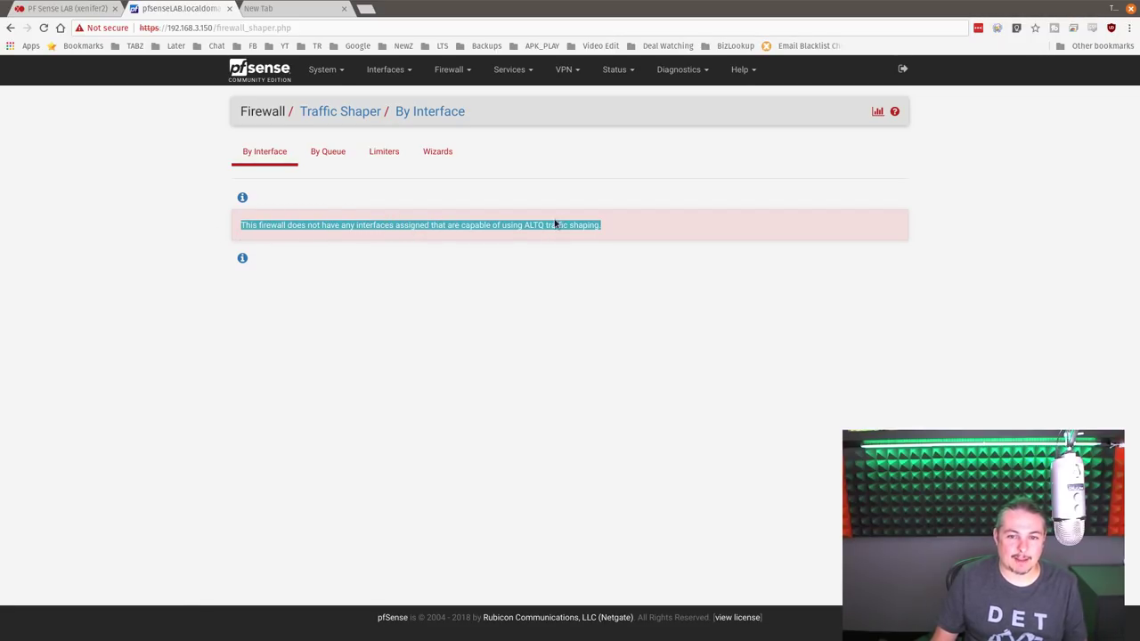
{"action": "double_click", "coordinate": [528, 226]}
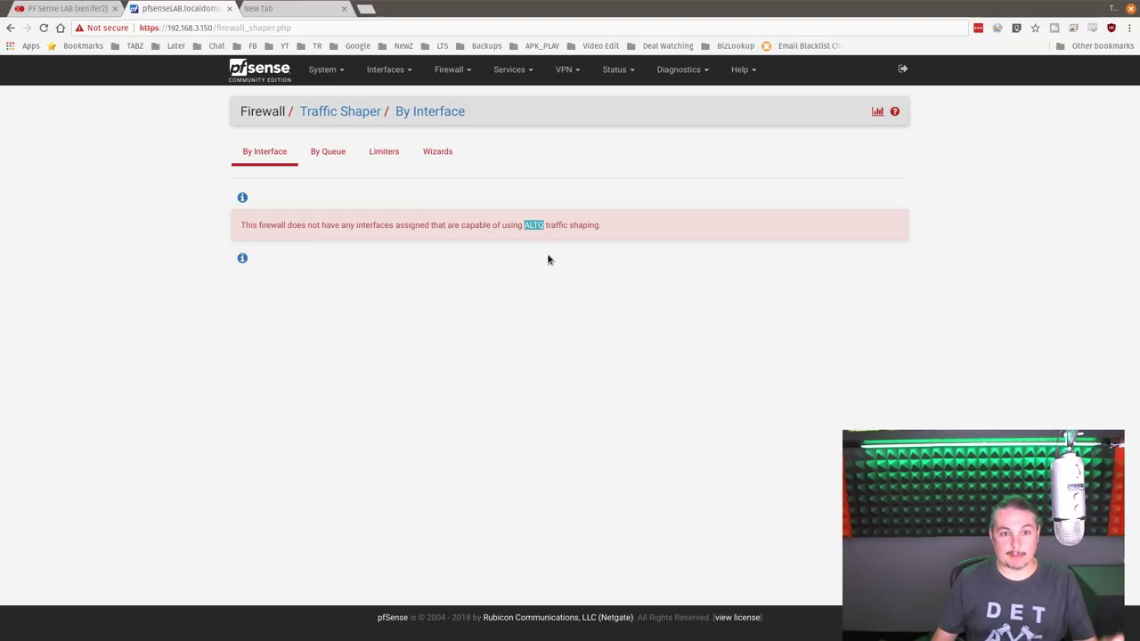
{"action": "left_click", "coordinate": [386, 69]}
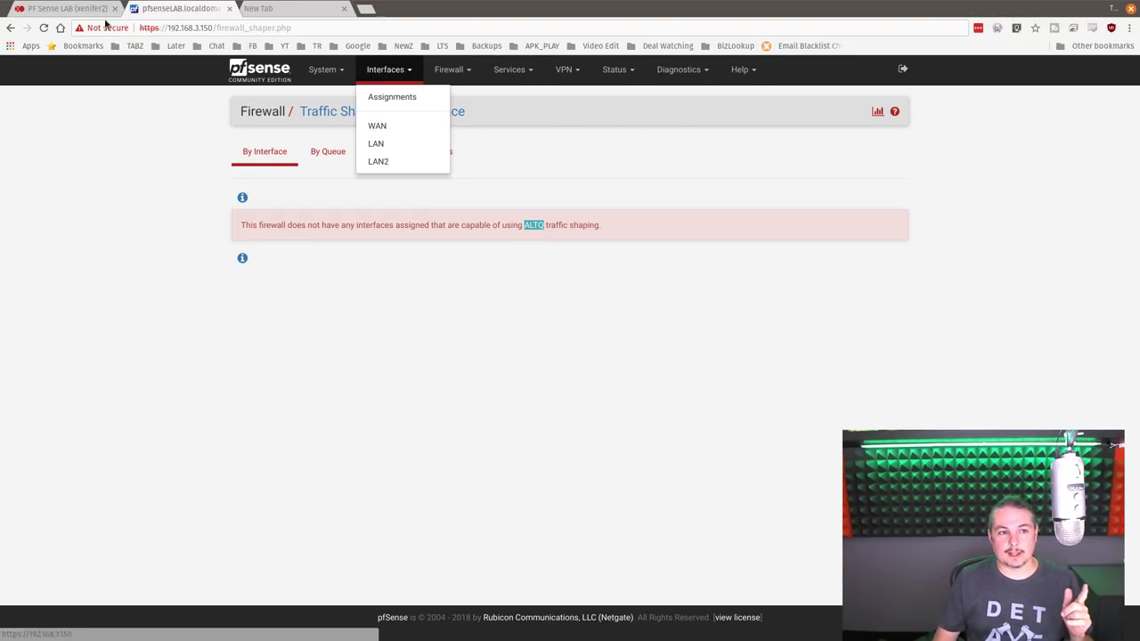
- Open Interfaces > WAN, focus its Description field, then return to the Xen Orchestra console
{"action": "left_click", "coordinate": [396, 125]}
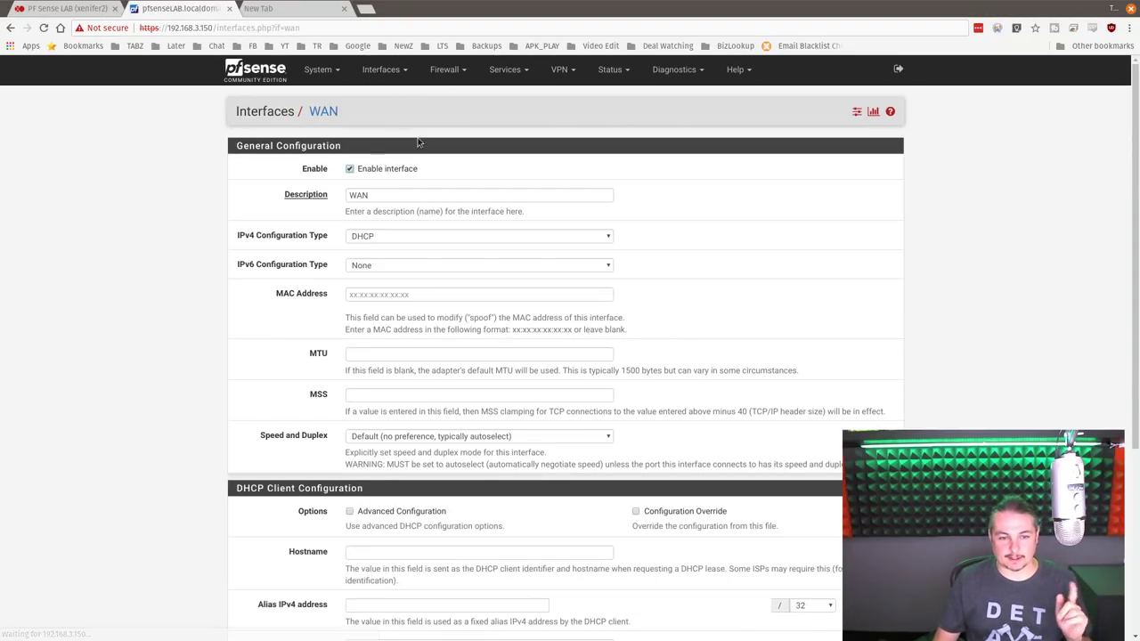
{"action": "left_click", "coordinate": [407, 194]}
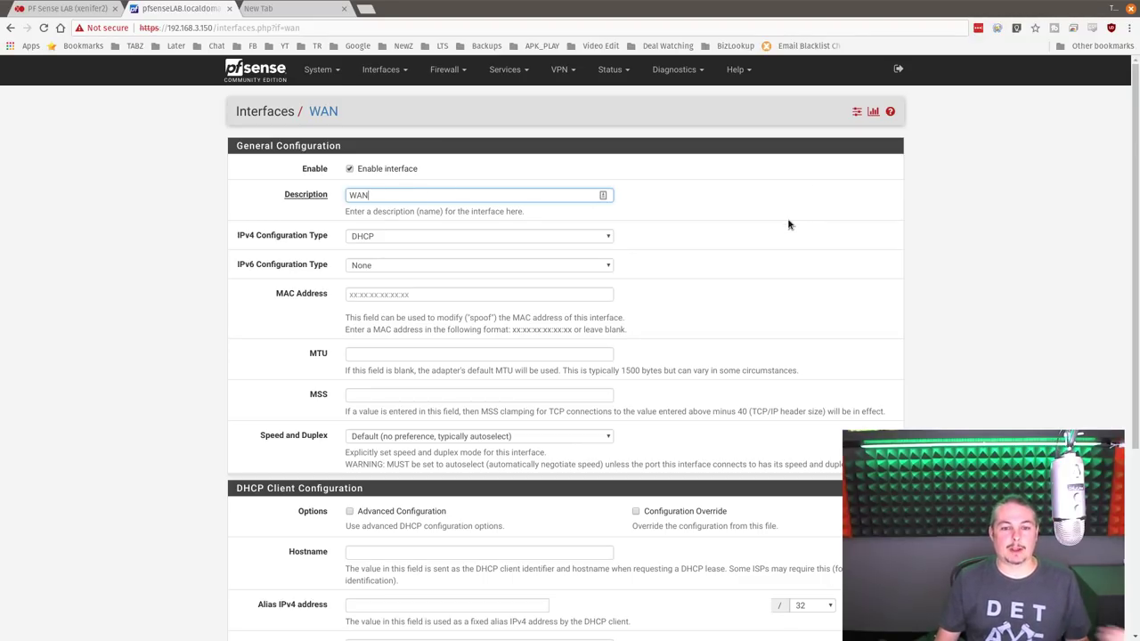
{"action": "left_click", "coordinate": [62, 9]}
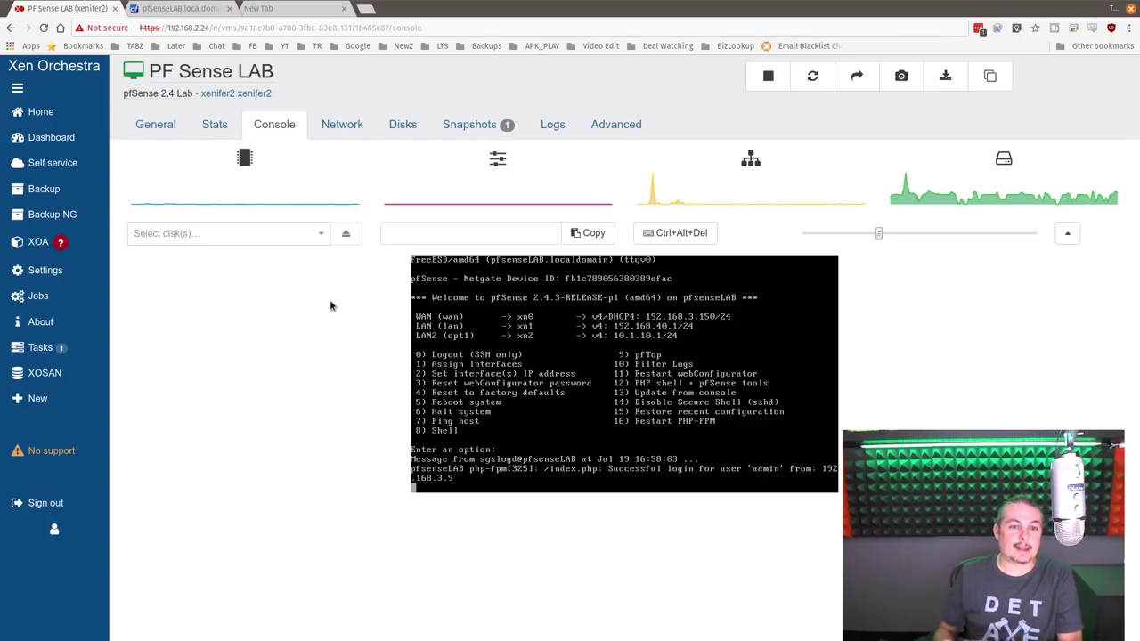
- Check the VM's three VIFs on Dot3, VLAN69 and VLAN10, then its General summary
{"action": "left_click", "coordinate": [361, 126]}
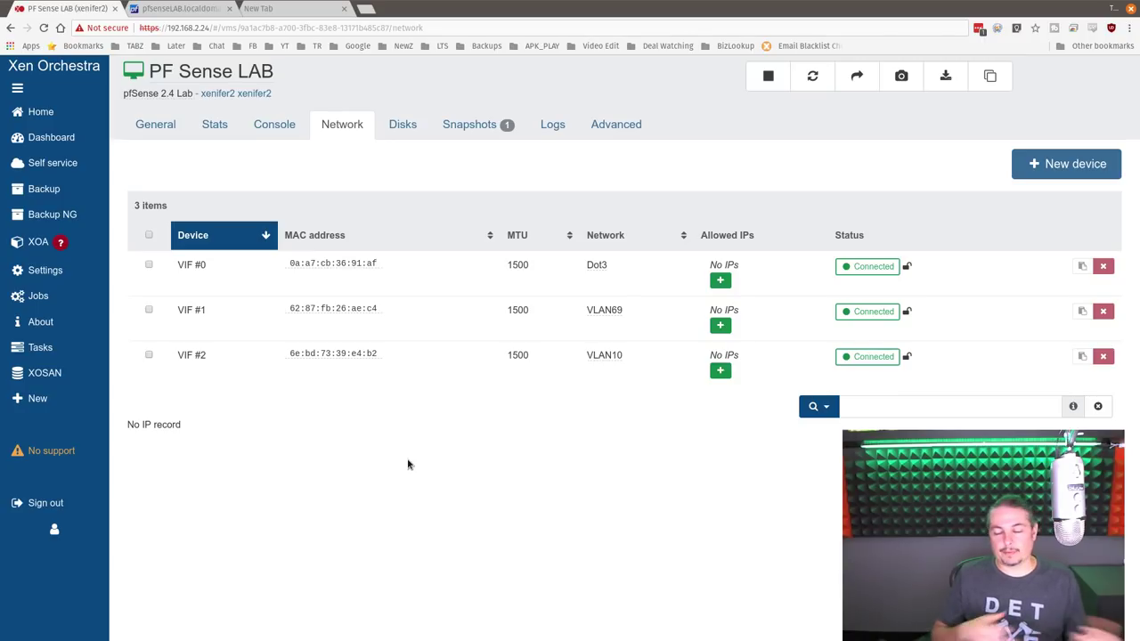
{"action": "left_click", "coordinate": [159, 124]}
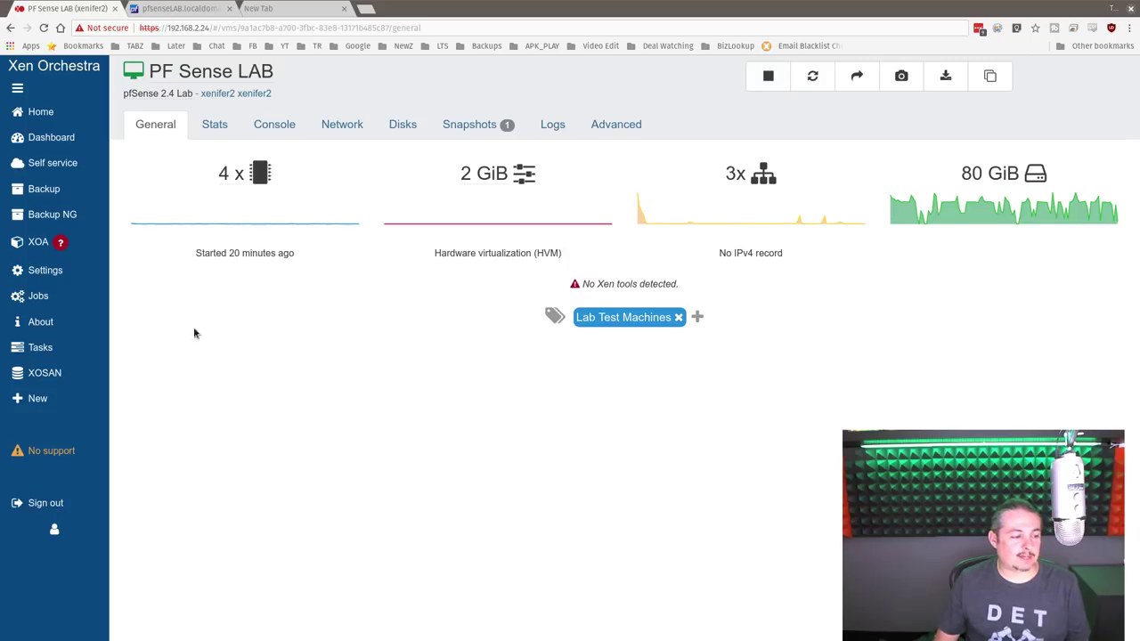
- Return to the pfSense WAN settings page and close the empty new browser tab
{"action": "left_click", "coordinate": [276, 10]}
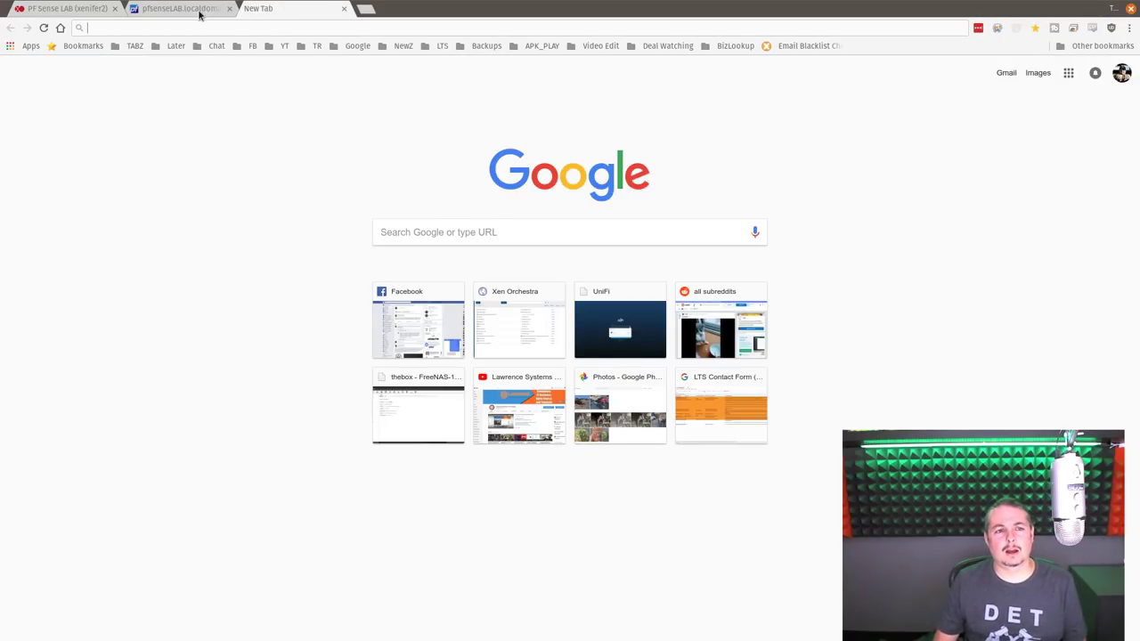
{"action": "left_click", "coordinate": [204, 12]}
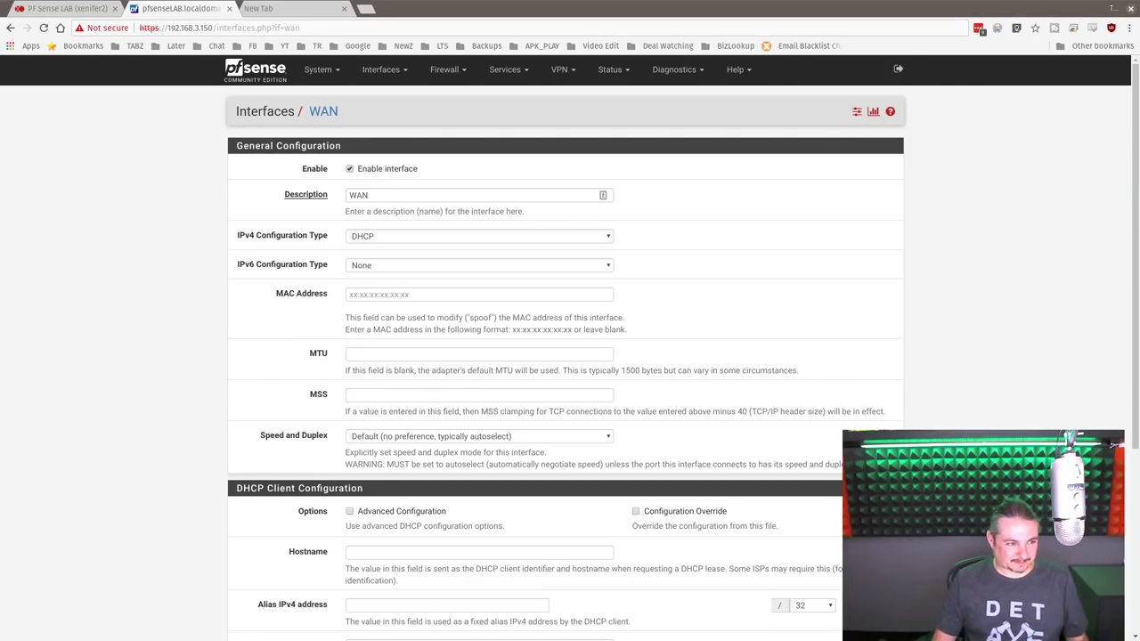
{"action": "left_click", "coordinate": [344, 8]}
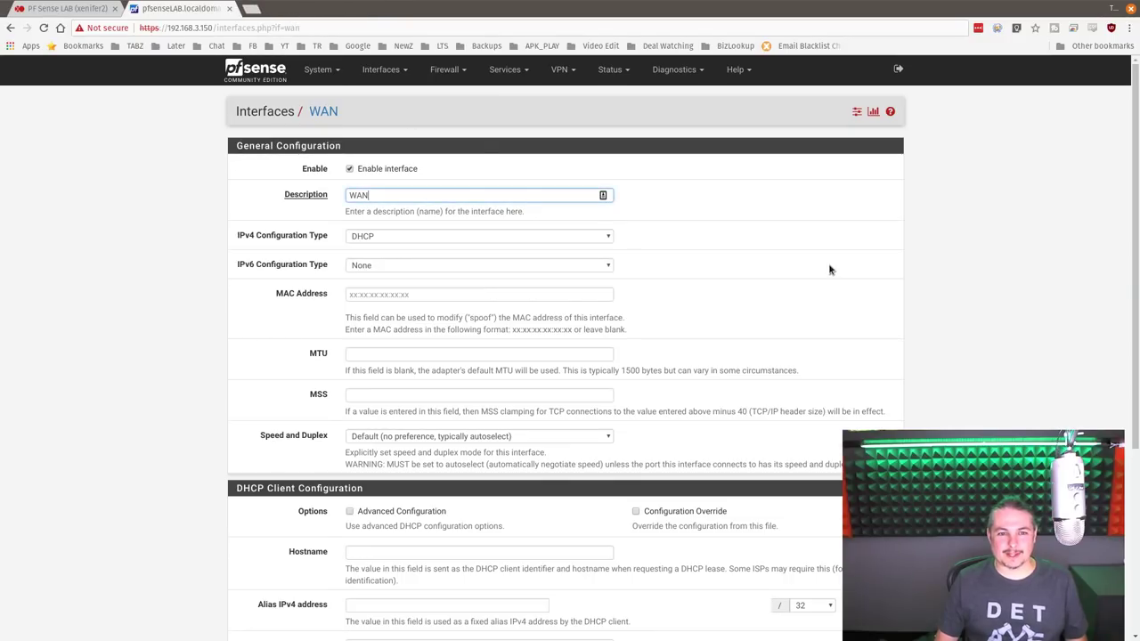
{"action": "scroll", "coordinate": [543, 285], "scroll_direction": "down", "scroll_amount": 1}
{"action": "scroll", "coordinate": [541, 322], "scroll_direction": "up", "scroll_amount": 1}
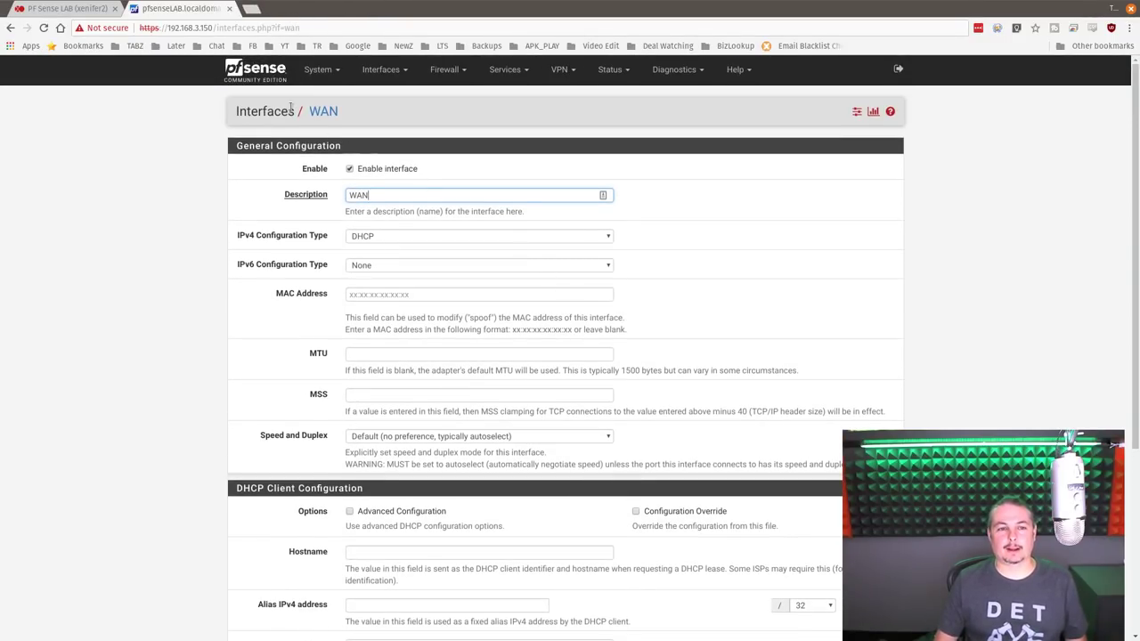
- Review the pfSense Status Dashboard, highlighting its version number, and open a new browser tab
{"action": "left_click", "coordinate": [240, 71]}
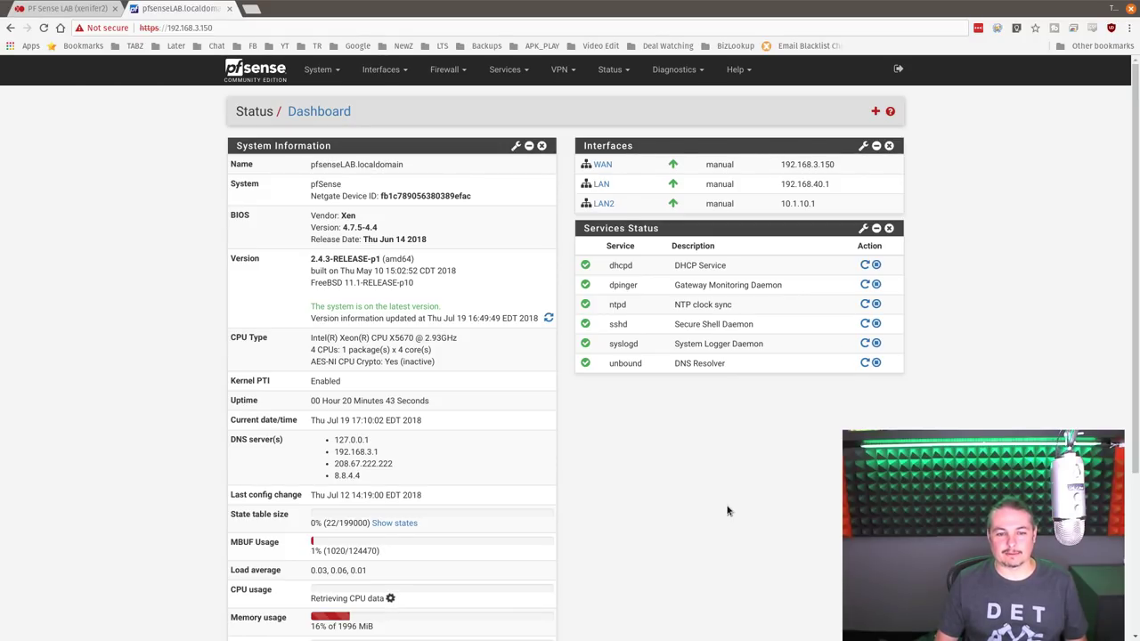
{"action": "left_click_drag", "start_coordinate": [316, 258], "coordinate": [339, 259]}
{"action": "left_click", "coordinate": [322, 258]}
{"action": "scroll", "coordinate": [454, 433], "scroll_direction": "down", "scroll_amount": 3}
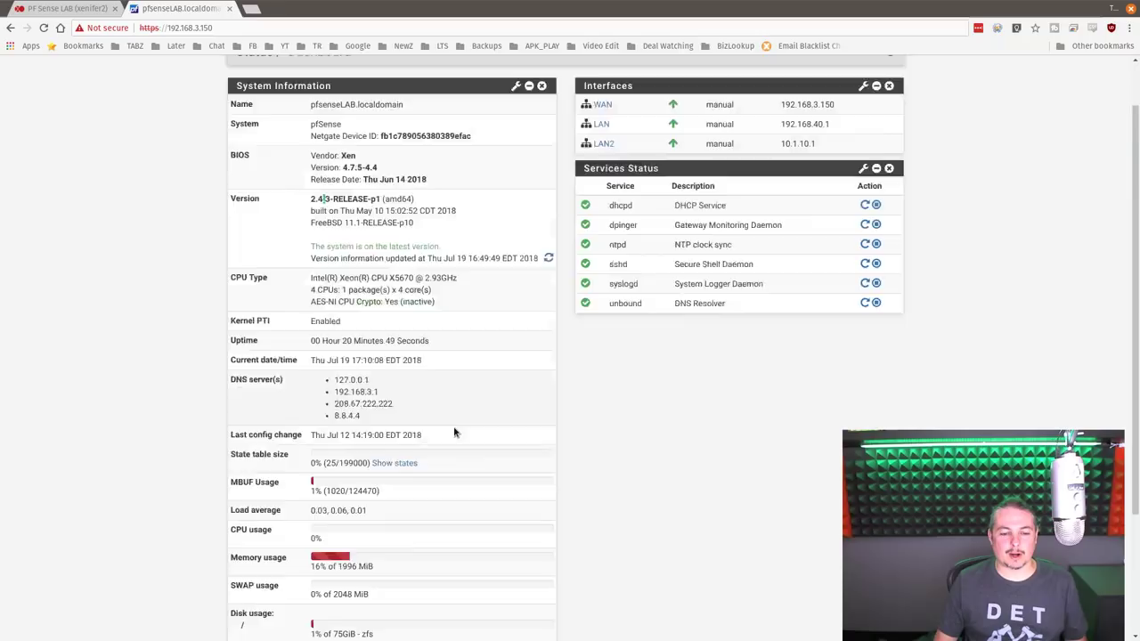
{"action": "scroll", "coordinate": [453, 433], "scroll_direction": "up", "scroll_amount": 3}
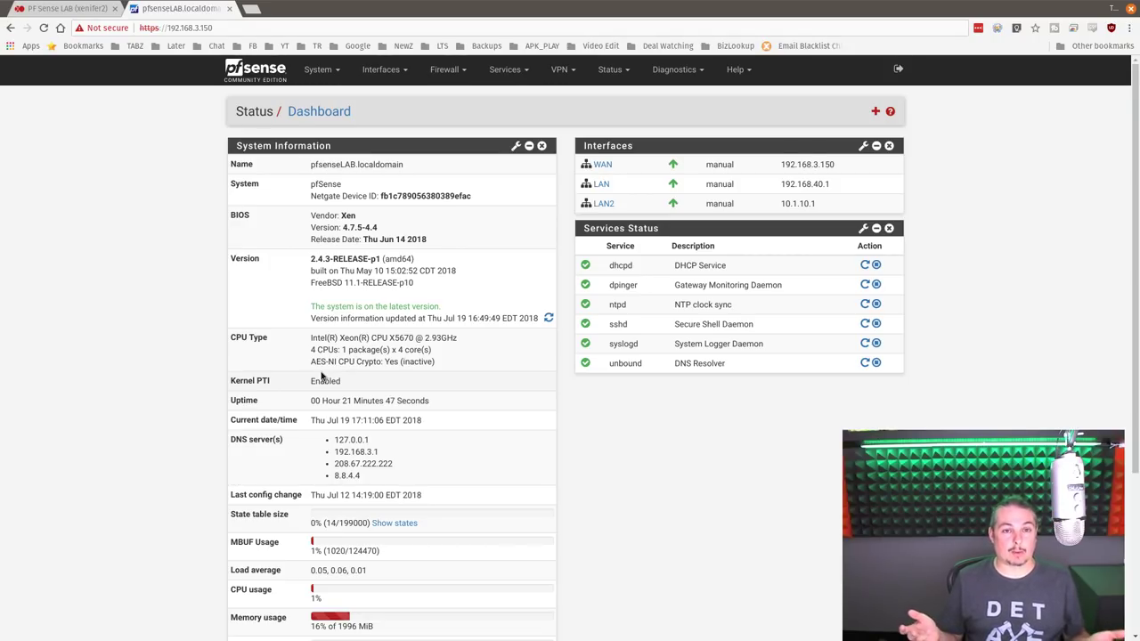
{"action": "left_click", "coordinate": [250, 9]}
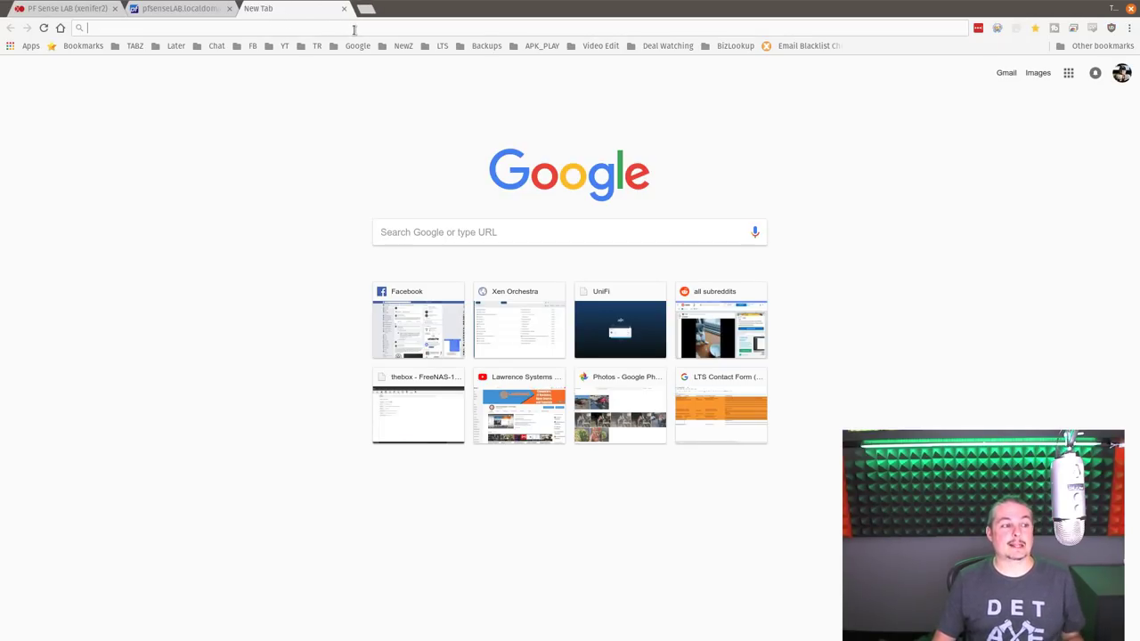
- Enter 192.168.3.150 in the address bar to load the pfSense lab dashboard
{"action": "left_click", "coordinate": [353, 29]}
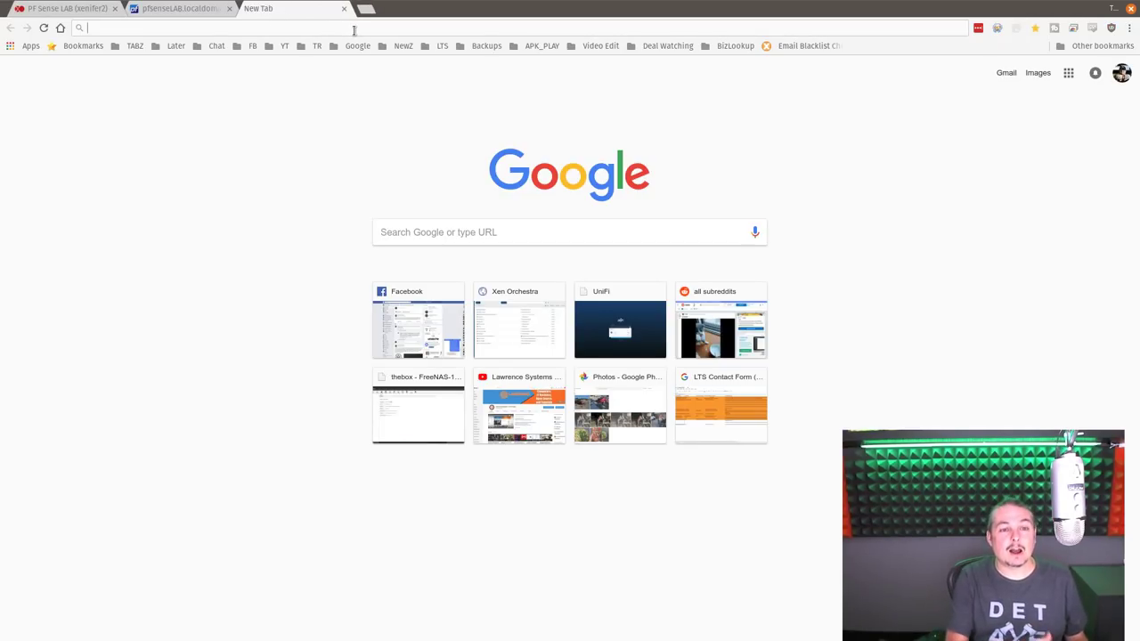
{"action": "type", "text": "192.168.3.1:10443"}
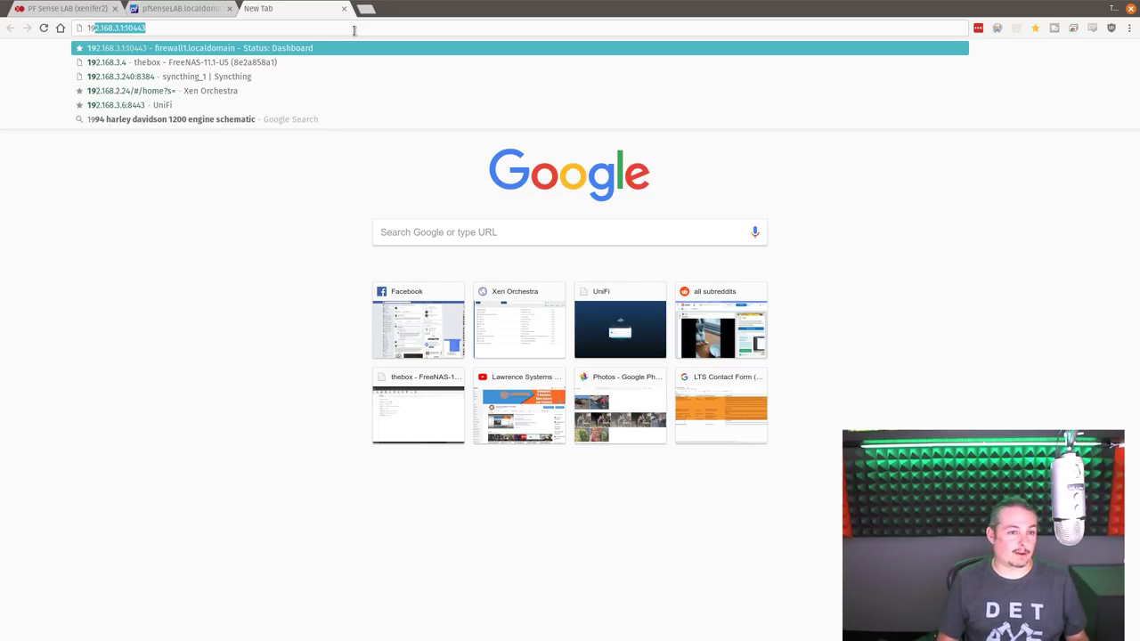
{"action": "key", "text": "Down"}
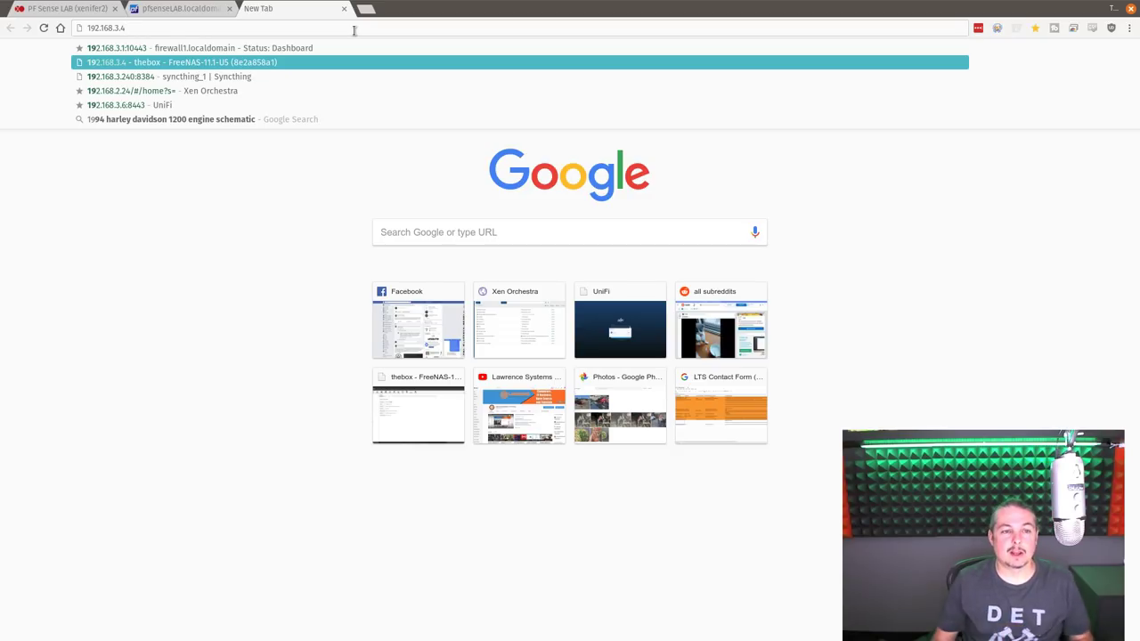
{"action": "key", "text": "Up"}
{"action": "type", "text": "2.168.3.150"}
{"action": "key", "text": "Return"}
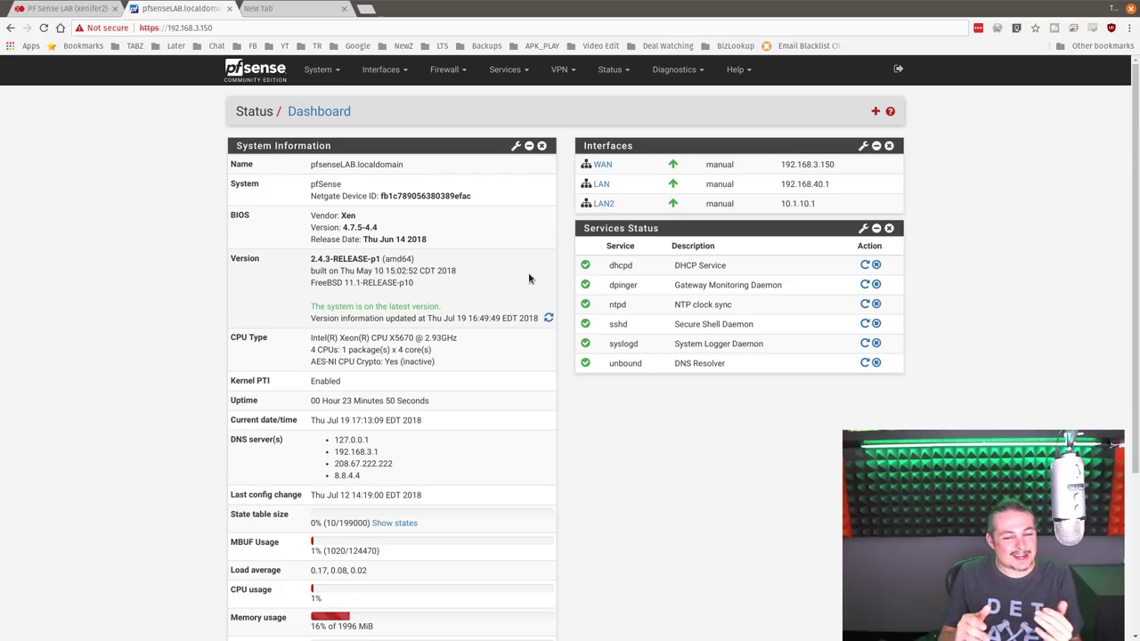
{"action": "left_click", "coordinate": [428, 27]}
- Open the FreeNAS web interface at 192.168.3.4 from the address suggestions
{"action": "type", "text": "192"}
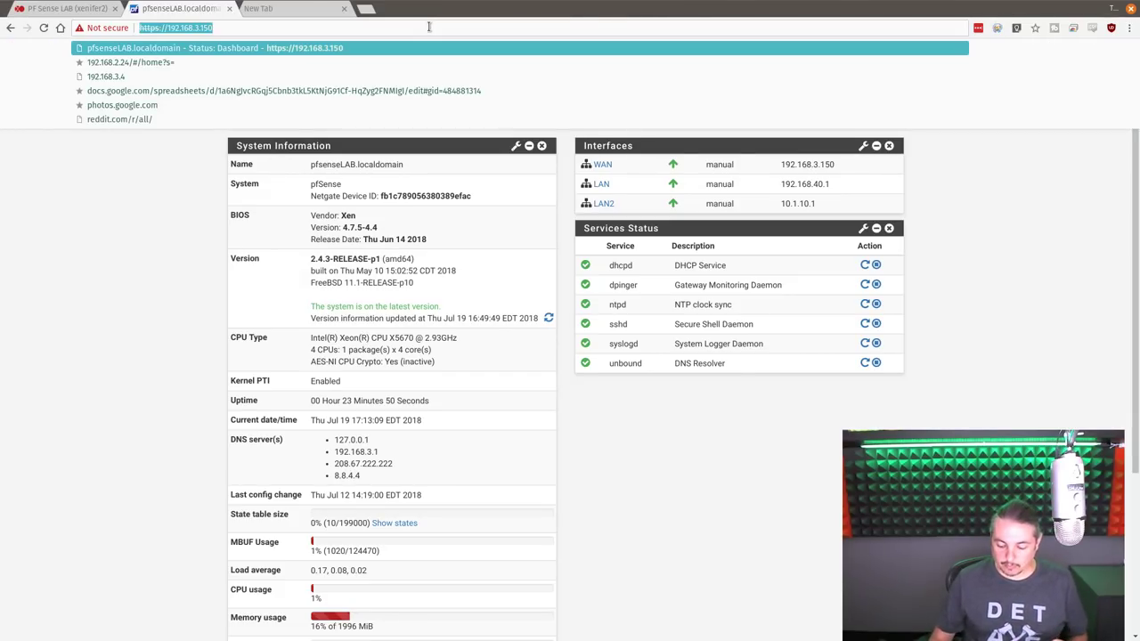
{"action": "key", "text": "Down"}
{"action": "key", "text": "Return"}
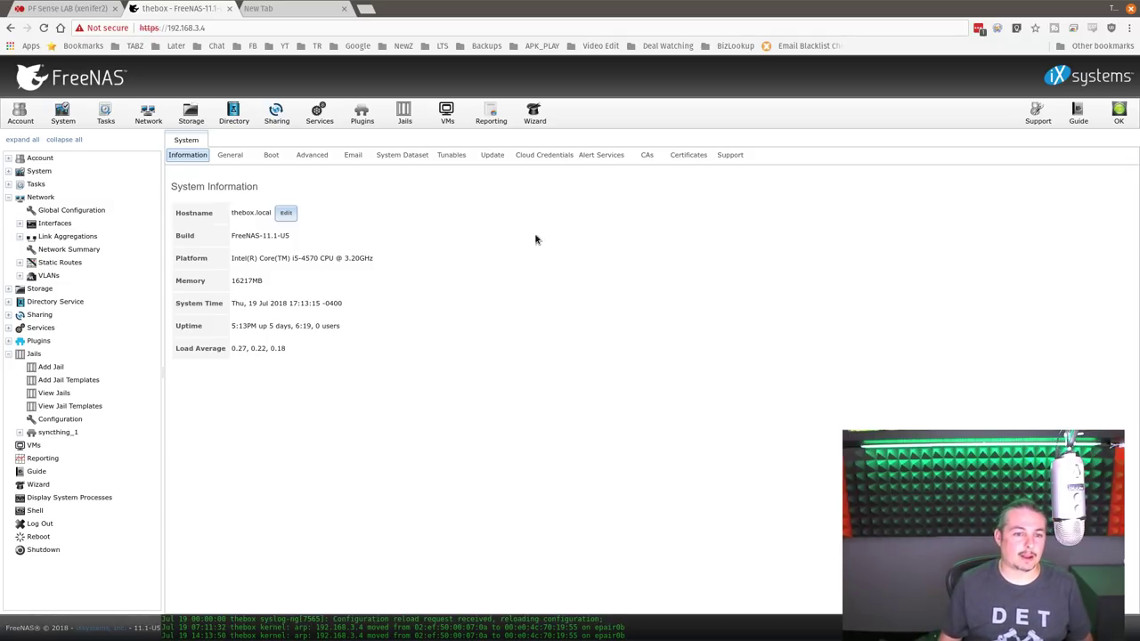
- Highlight the FreeNAS-11.1-U5 build value and the Intel i5-4570 platform value in System Information
{"action": "triple_click", "coordinate": [248, 241]}
{"action": "left_click", "coordinate": [284, 243]}
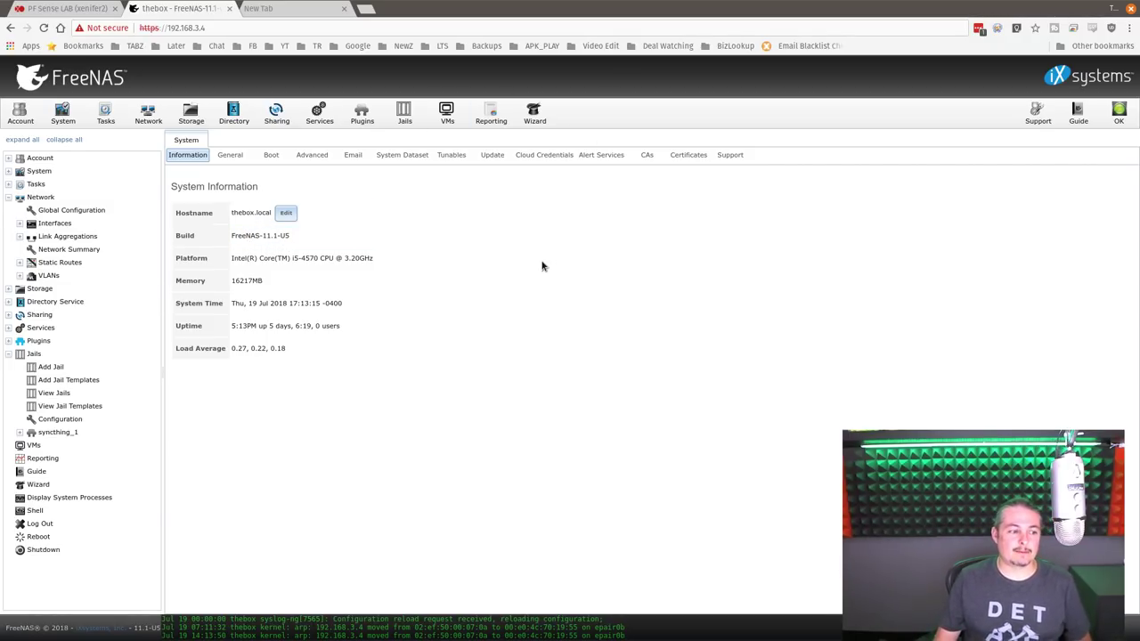
{"action": "triple_click", "coordinate": [351, 241]}
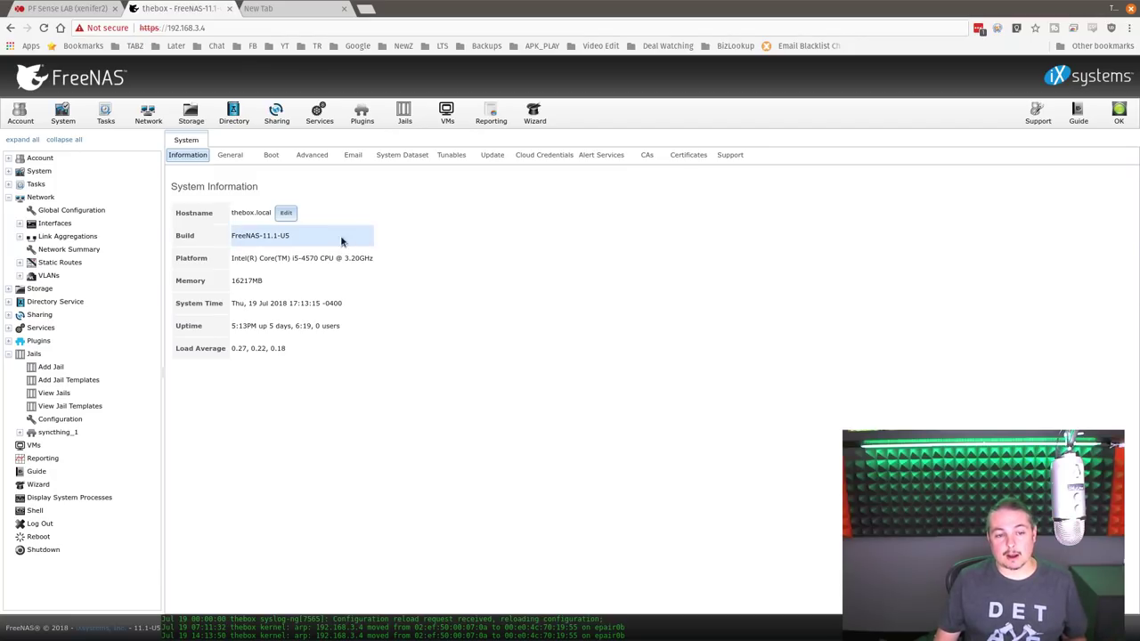
{"action": "triple_click", "coordinate": [370, 311]}
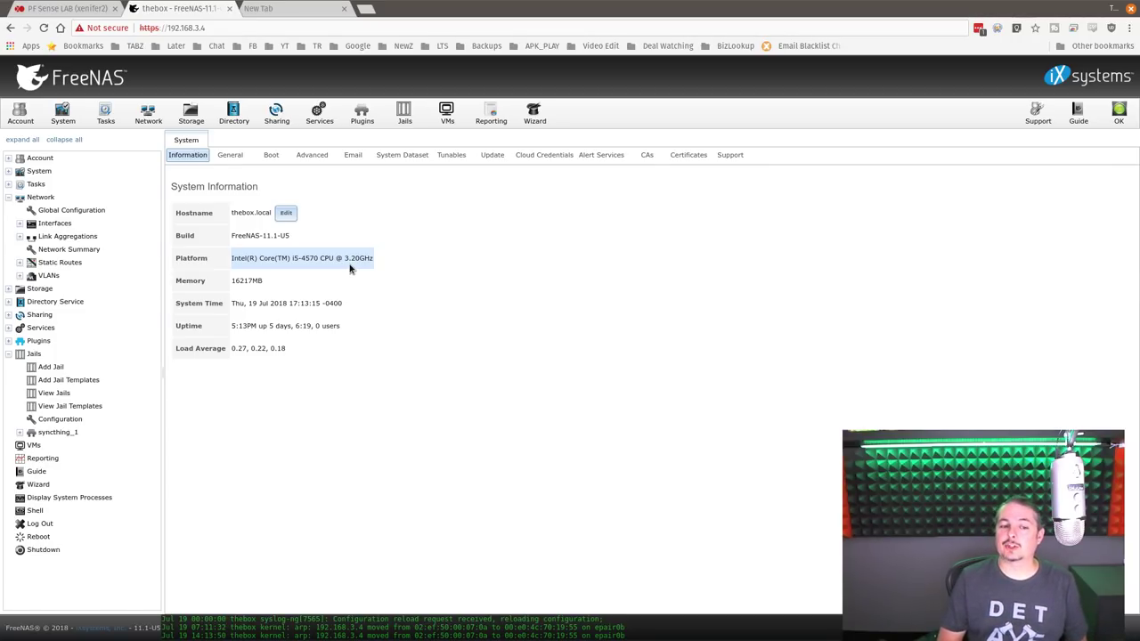
{"action": "left_click", "coordinate": [350, 269]}
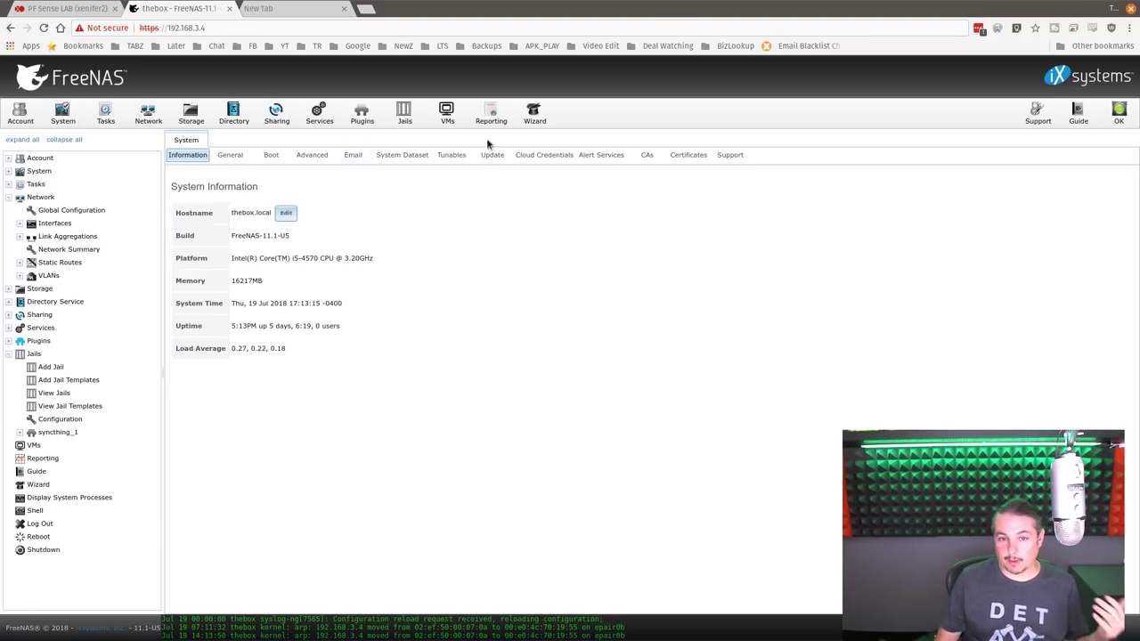
- Check the iSCSI service's associated targets, selecting the xenserver1 mapping to extent prodcution
{"action": "left_click", "coordinate": [326, 119]}
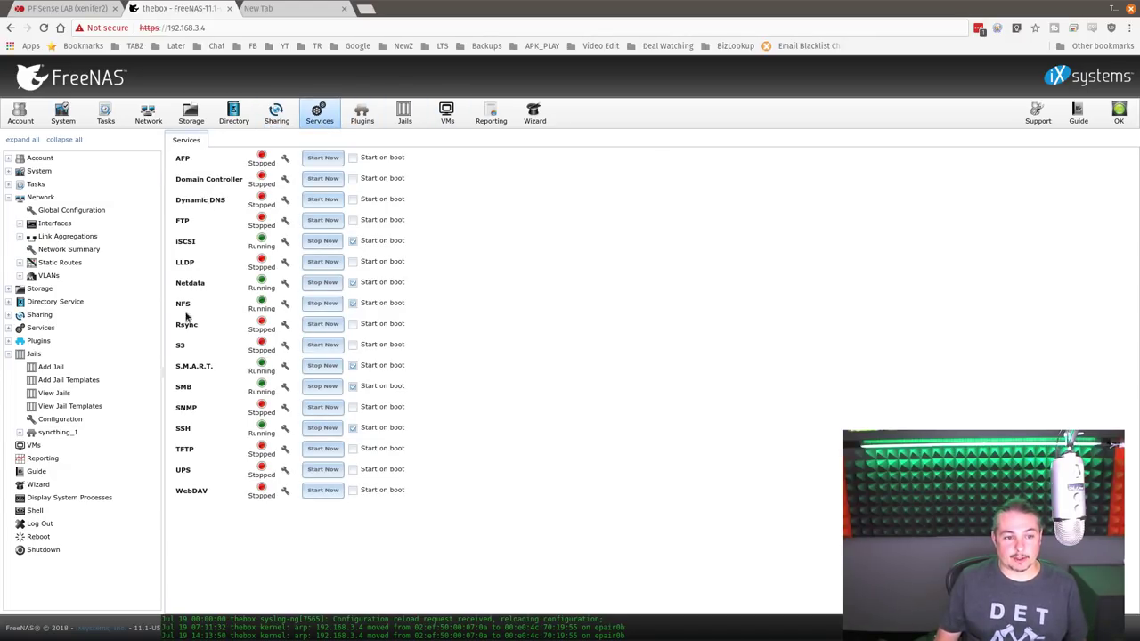
{"action": "left_click", "coordinate": [285, 243]}
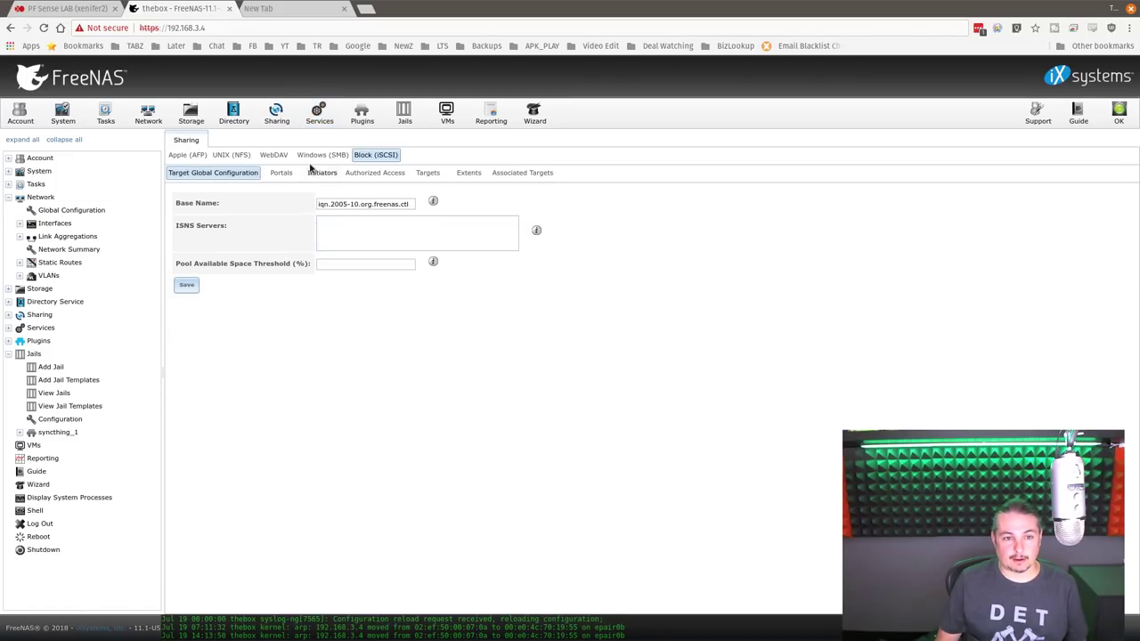
{"action": "left_click", "coordinate": [283, 174]}
{"action": "left_click", "coordinate": [522, 172]}
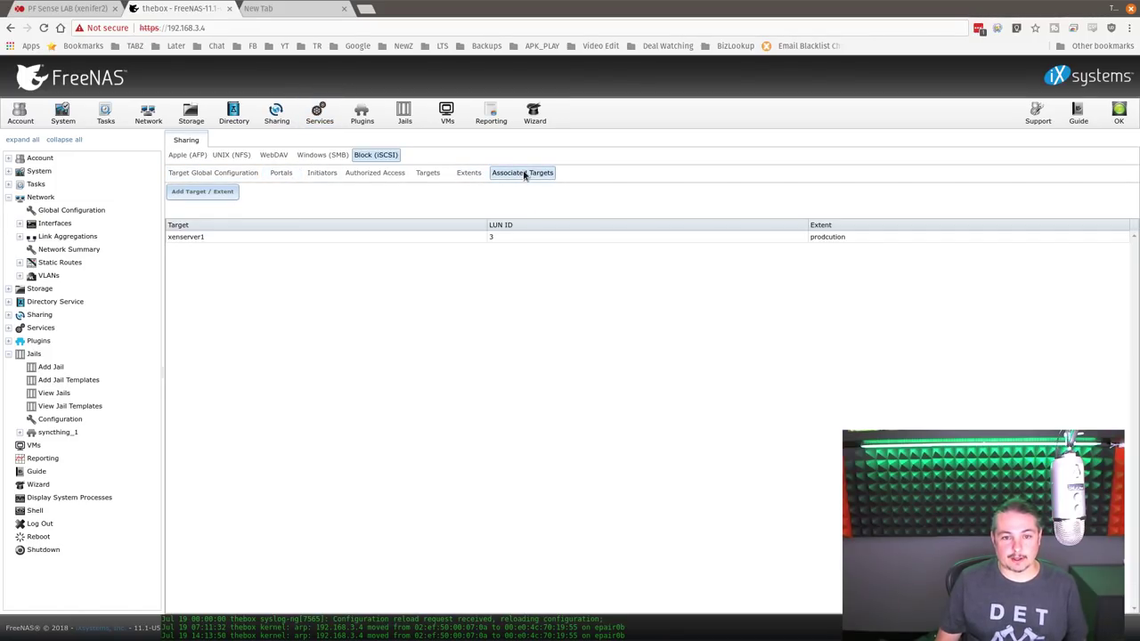
{"action": "left_click", "coordinate": [233, 236]}
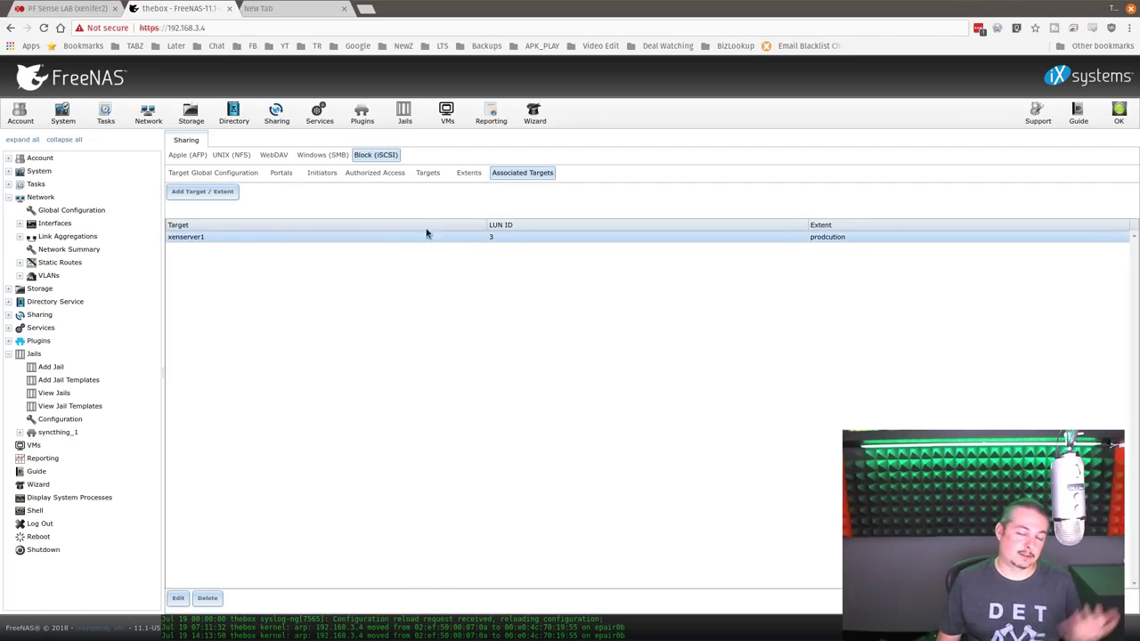
- Select the productionVMs volume under Storage > Volumes, then return to Xen Orchestra
{"action": "left_click", "coordinate": [190, 115]}
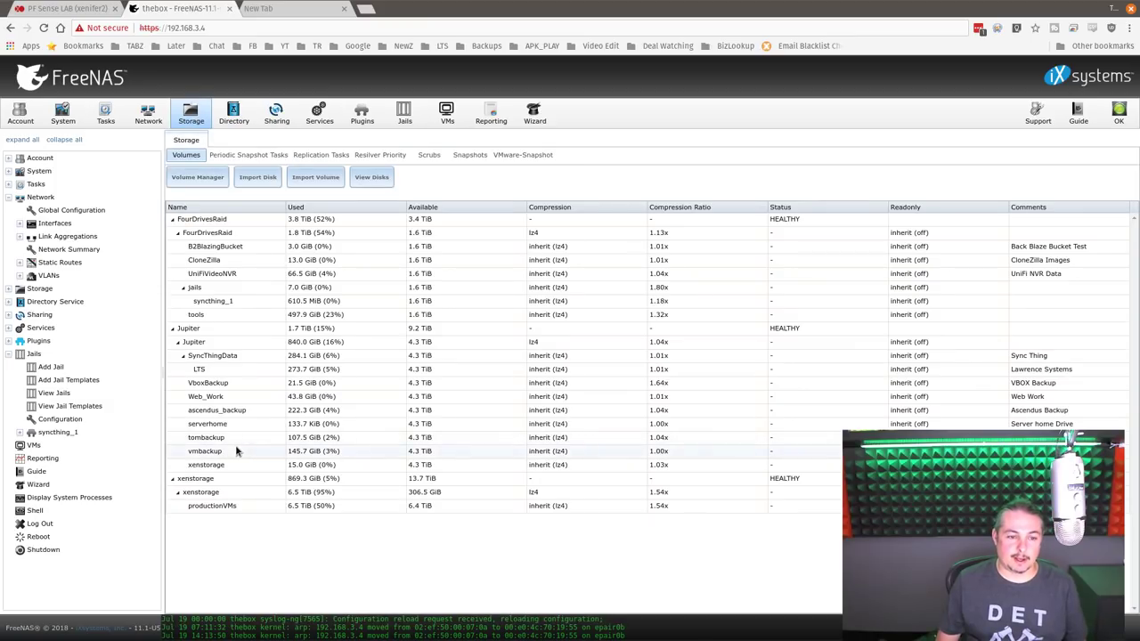
{"action": "left_click", "coordinate": [228, 507]}
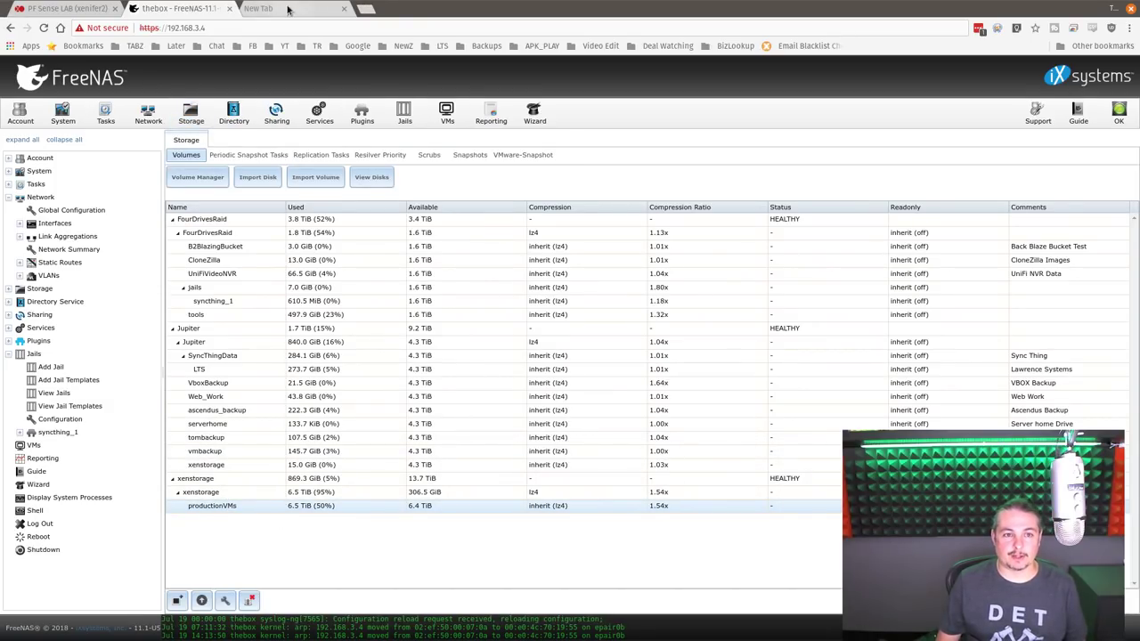
{"action": "left_click", "coordinate": [63, 8]}
- Open the FreeNAS storage repository under Storages and view its IOPS and throughput stats
{"action": "mouse_move", "coordinate": [71, 111]}
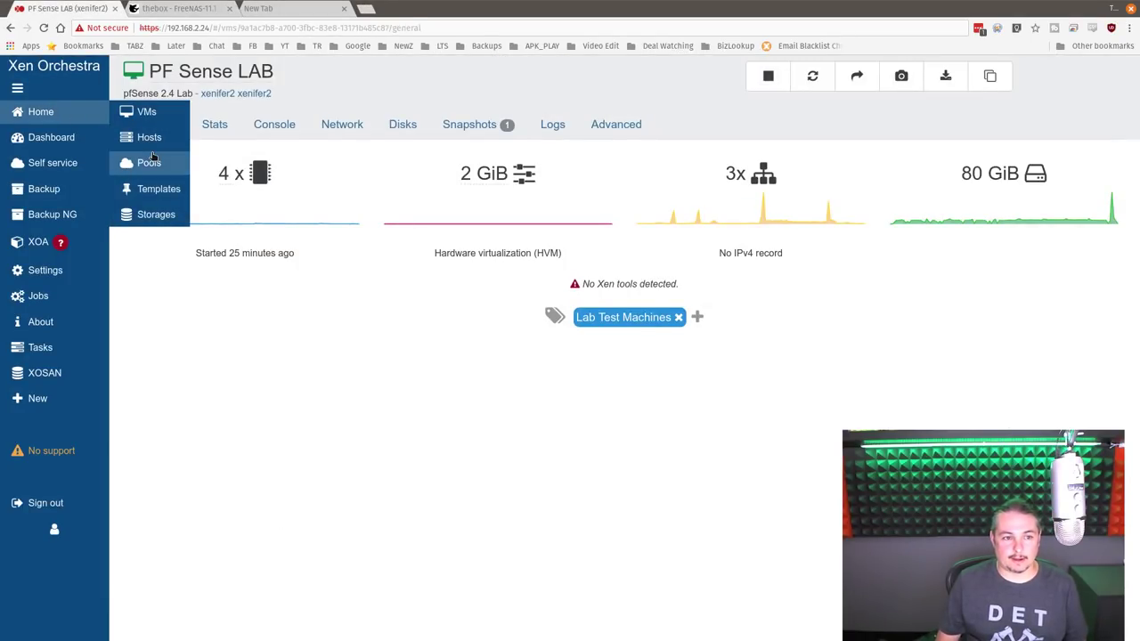
{"action": "left_click", "coordinate": [142, 215]}
{"action": "left_click", "coordinate": [175, 145]}
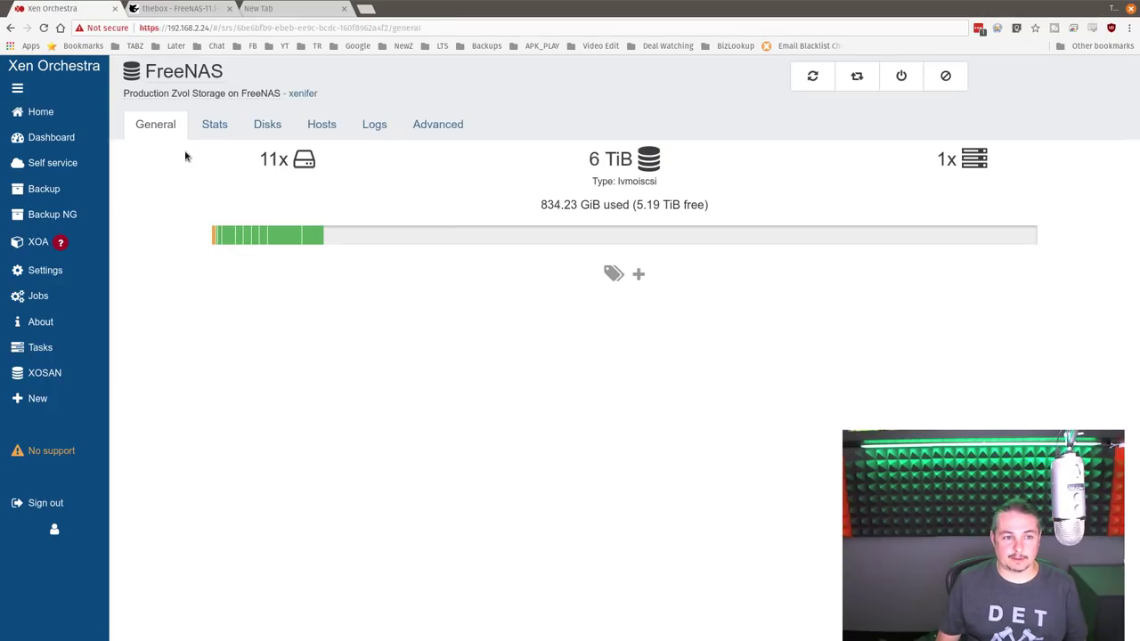
{"action": "left_click", "coordinate": [214, 125]}
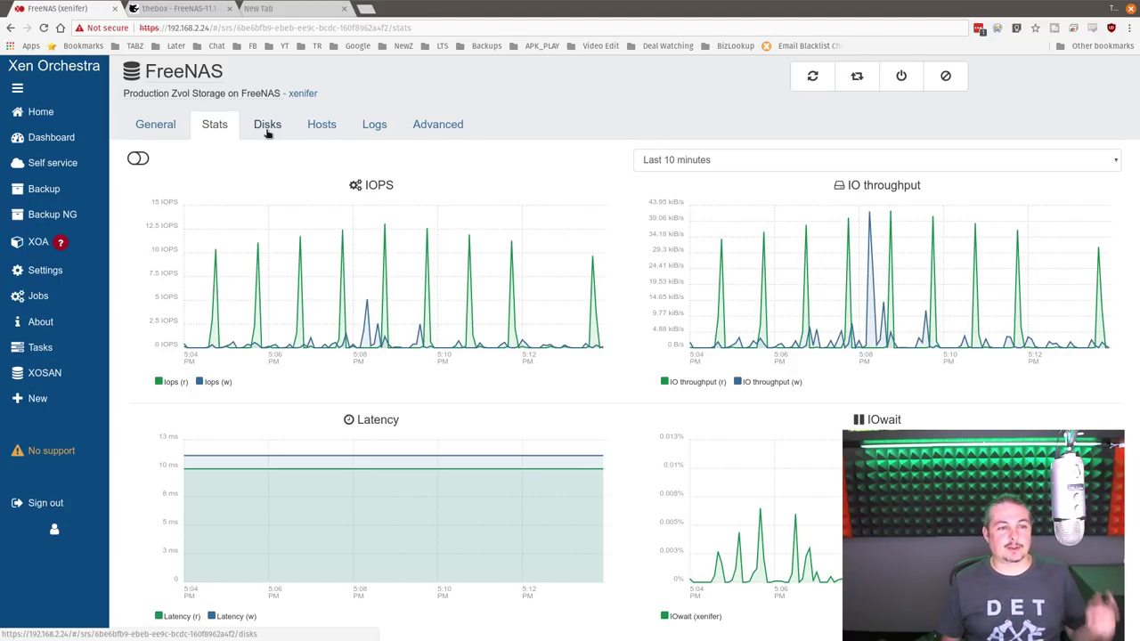
- Confirm FreeNAS's VMs page is empty, then return to Xen Orchestra's FreeNAS SR stats
{"action": "left_click", "coordinate": [177, 8]}
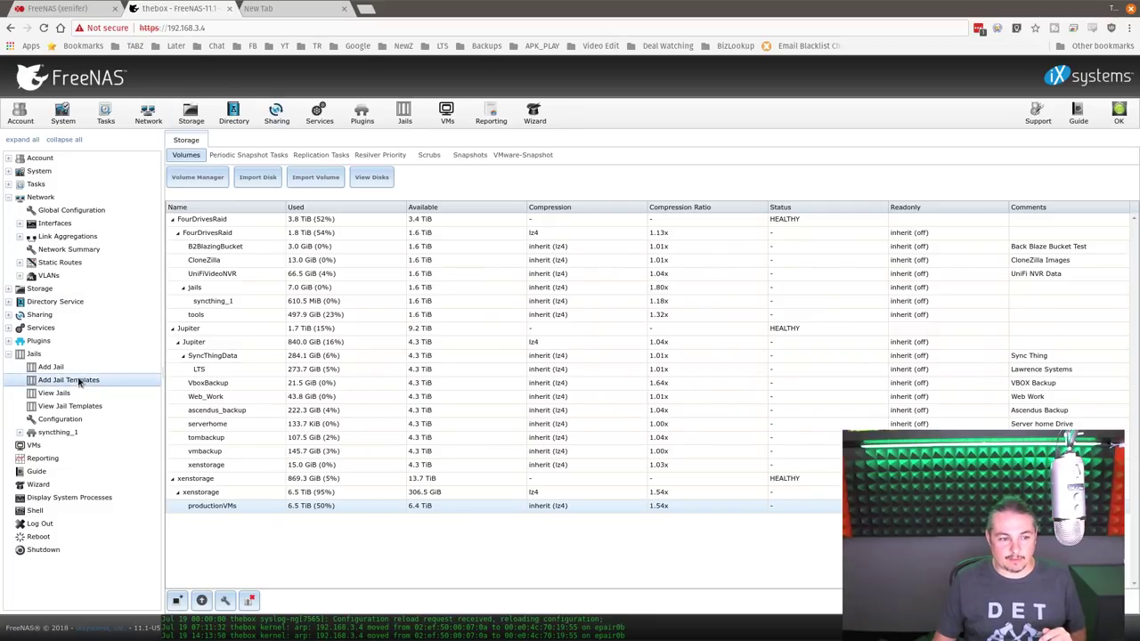
{"action": "left_click", "coordinate": [36, 446]}
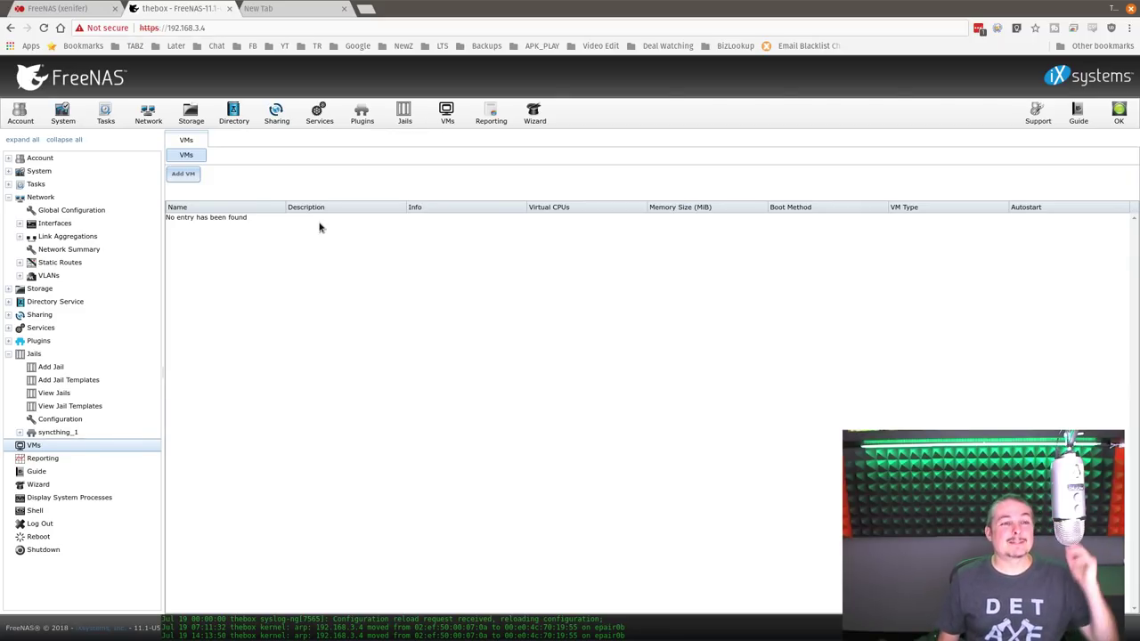
{"action": "key", "text": "ctrl+shift+Tab"}
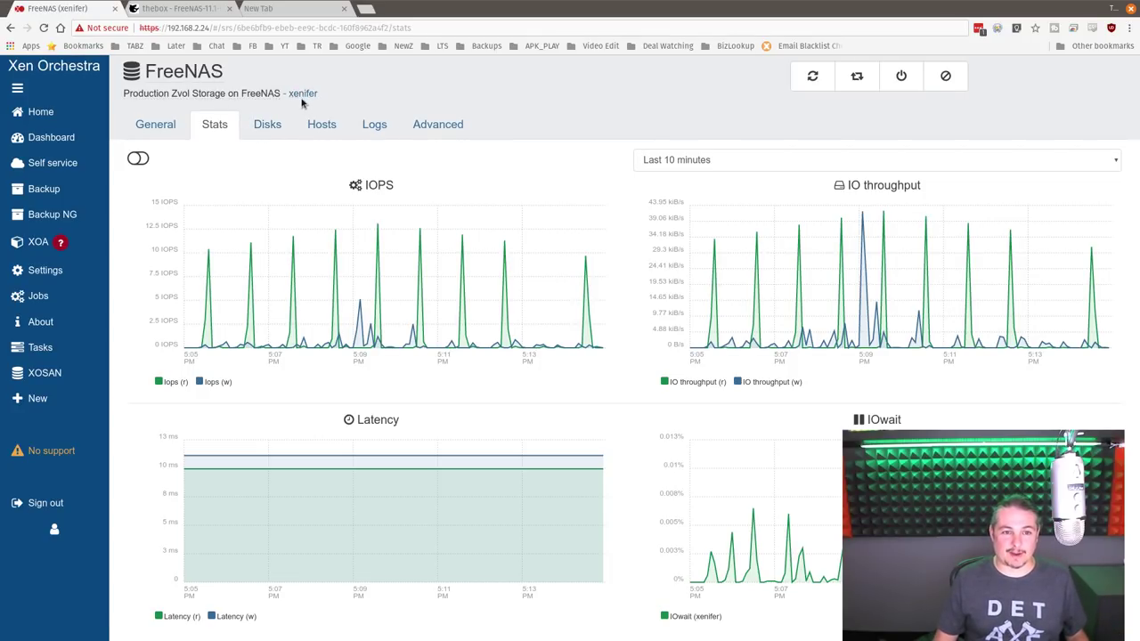
- Check the FreeNAS SR's Advanced, Logs (none) and Hosts (xenifer connected) tabs, then return to FreeNAS
{"action": "left_click", "coordinate": [438, 124]}
{"action": "left_click", "coordinate": [378, 132]}
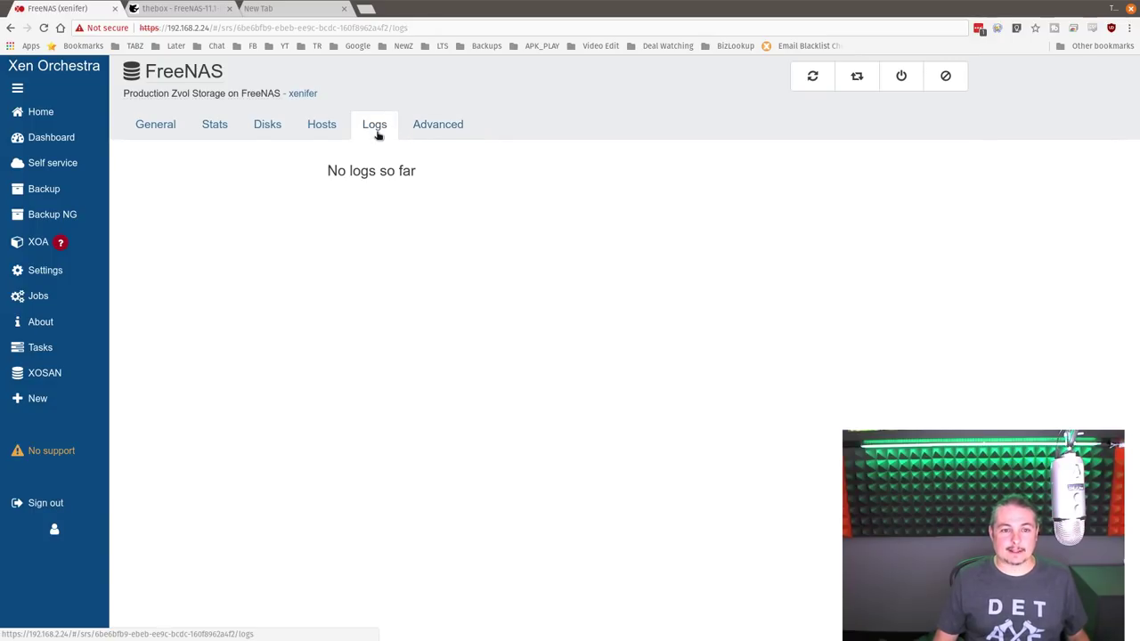
{"action": "left_click", "coordinate": [320, 125]}
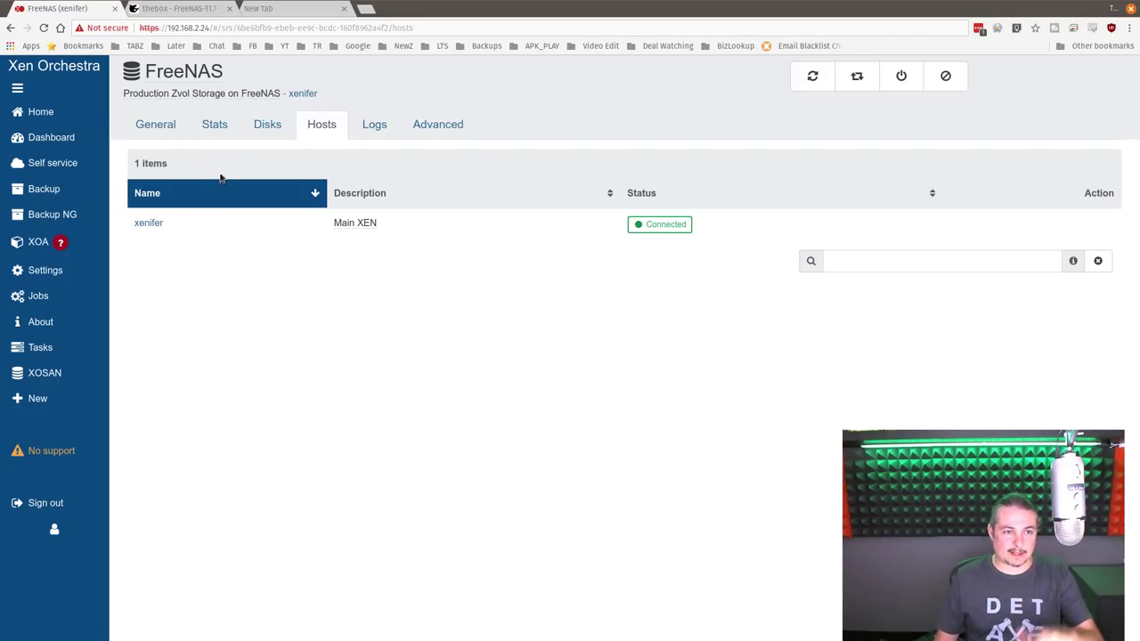
{"action": "left_click", "coordinate": [174, 9]}
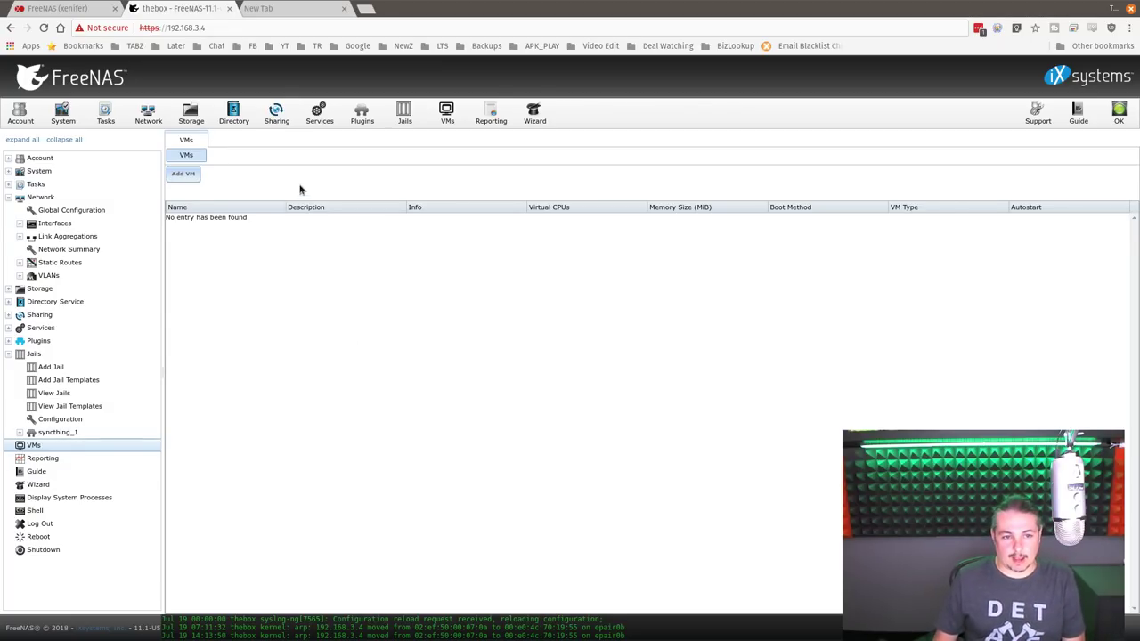
- Select the productionVMs zvol in Storage, then view FreeNAS services with iSCSI running
{"action": "left_click", "coordinate": [191, 114]}
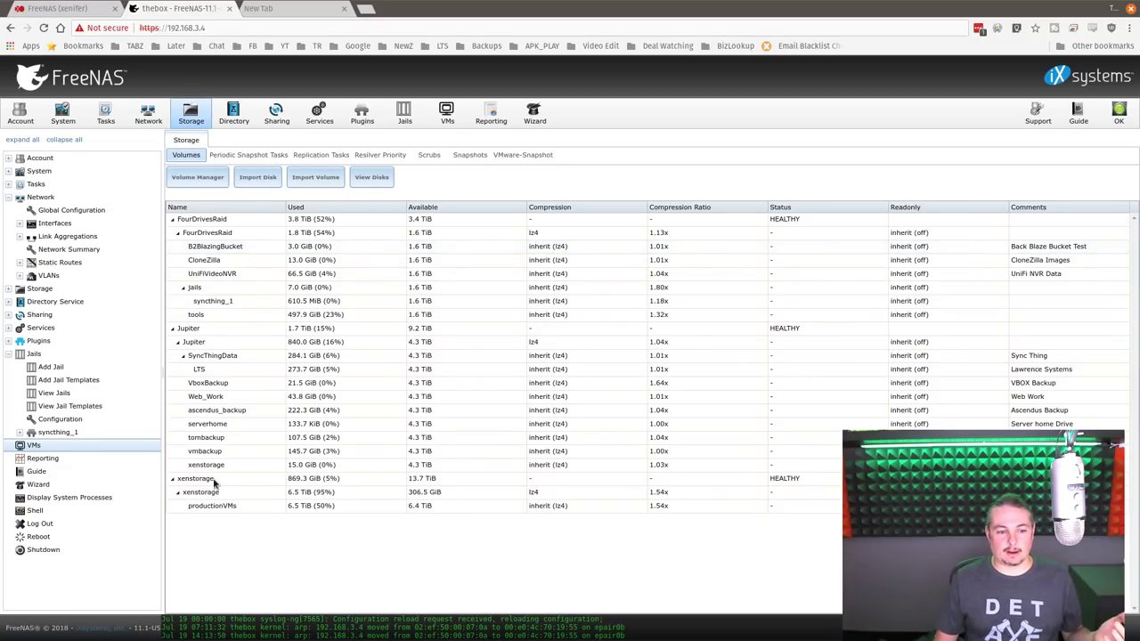
{"action": "left_click", "coordinate": [222, 507]}
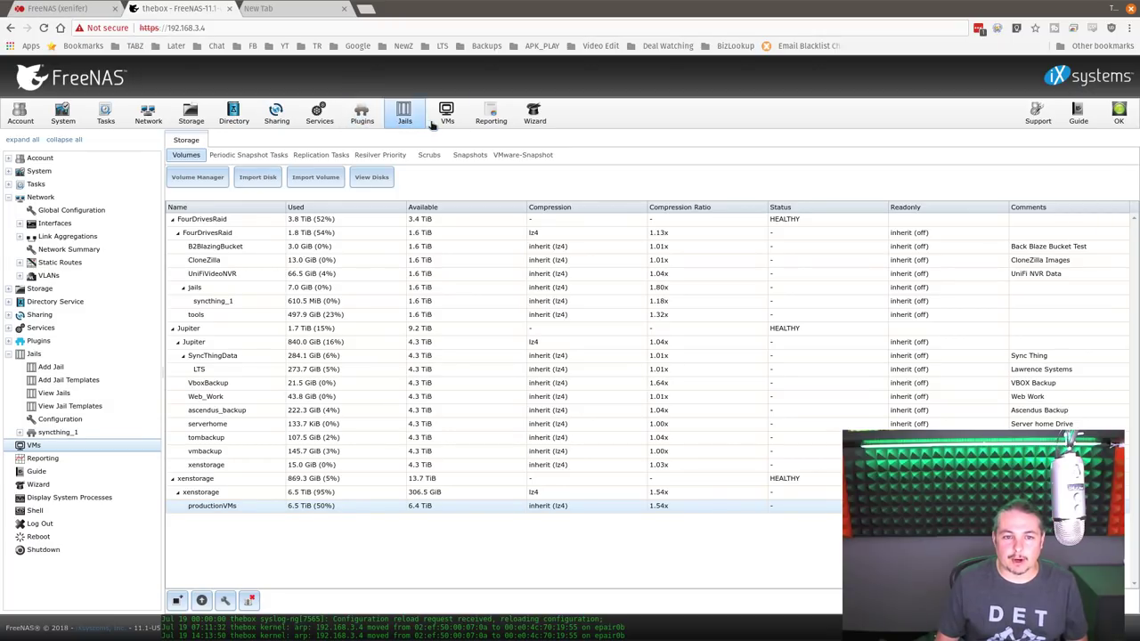
{"action": "left_click", "coordinate": [320, 116]}
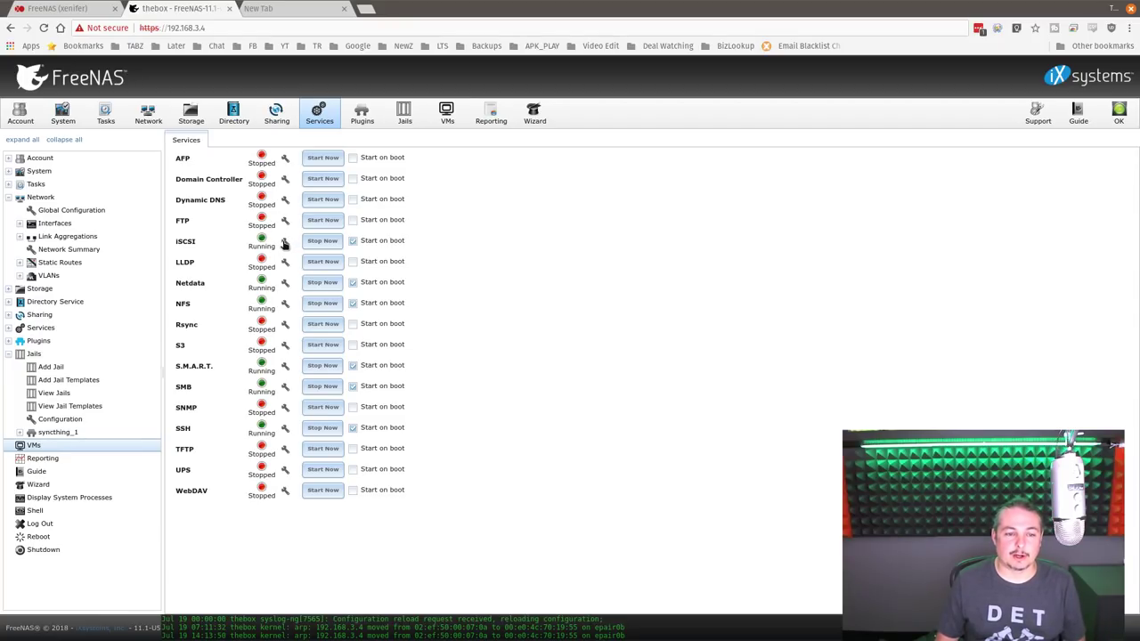
- Inspect the xenserver1 iSCSI target association in Associated Targets, leaving it unchanged
{"action": "left_click", "coordinate": [285, 242]}
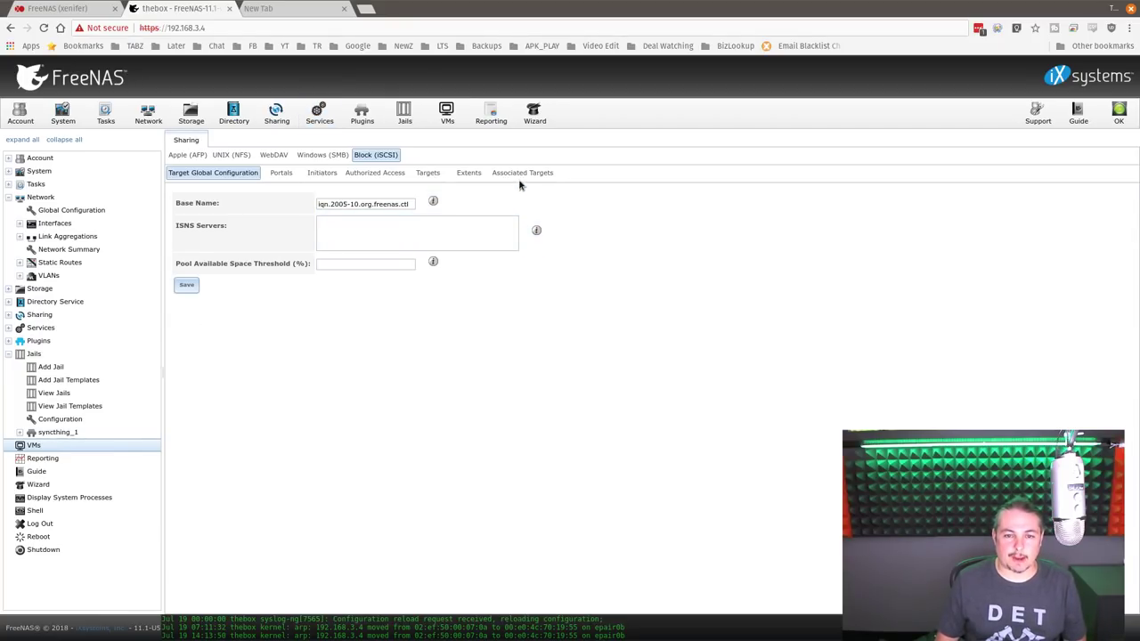
{"action": "left_click", "coordinate": [522, 173]}
{"action": "left_click", "coordinate": [249, 237]}
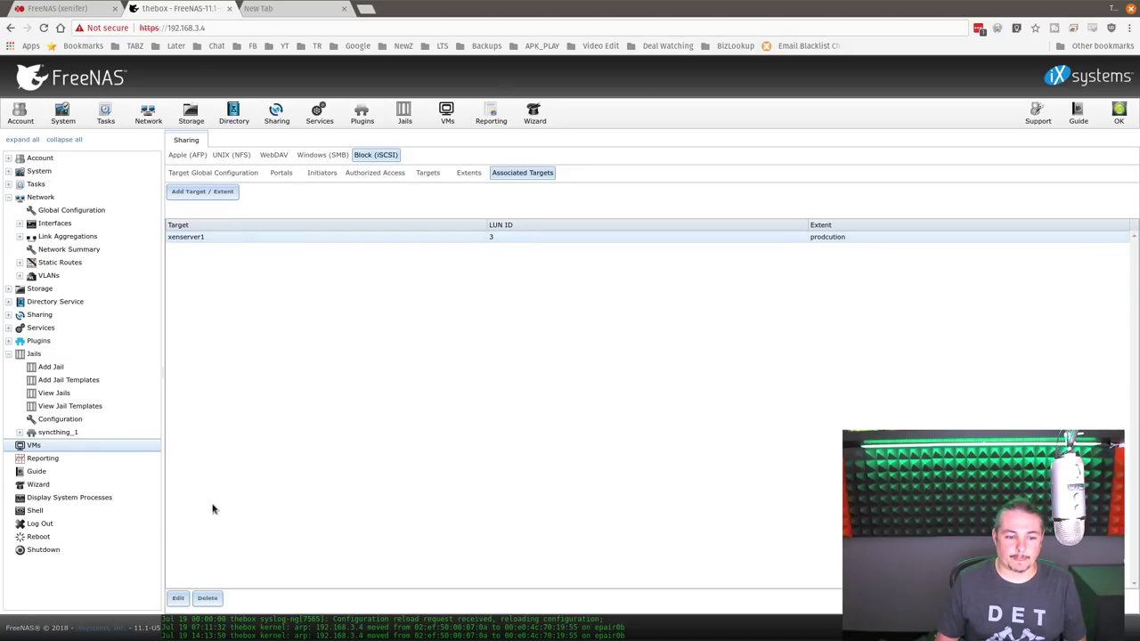
{"action": "left_click", "coordinate": [179, 599]}
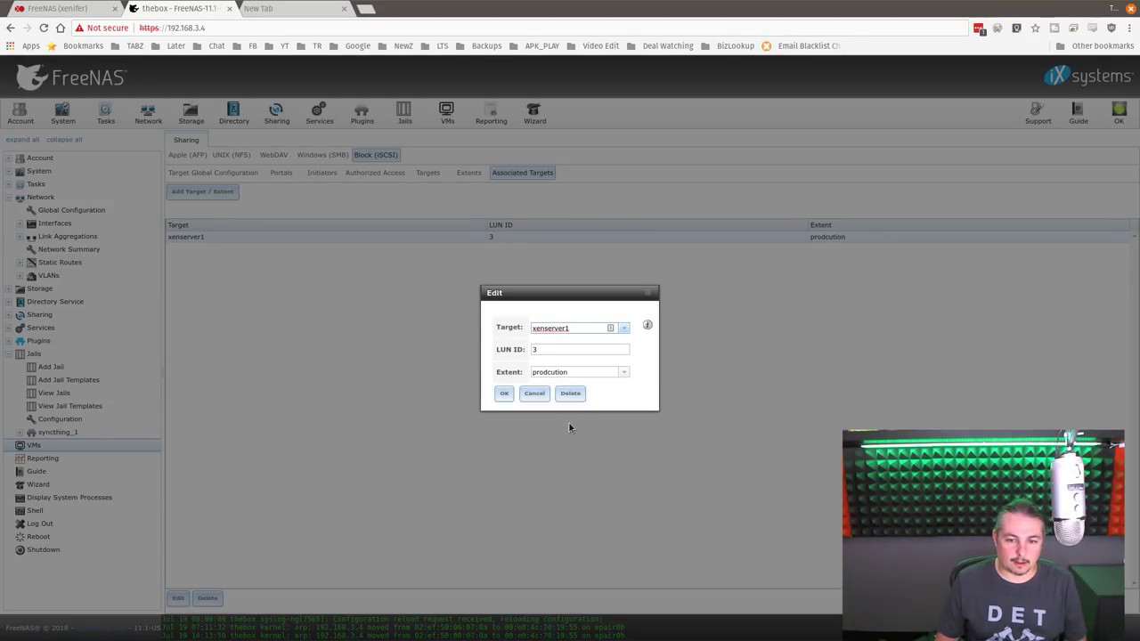
{"action": "left_click", "coordinate": [535, 394]}
- Show the prodcution extent's full path /dev/zvol/xenstorage/productionVMs in the Extents list
{"action": "left_click", "coordinate": [471, 174]}
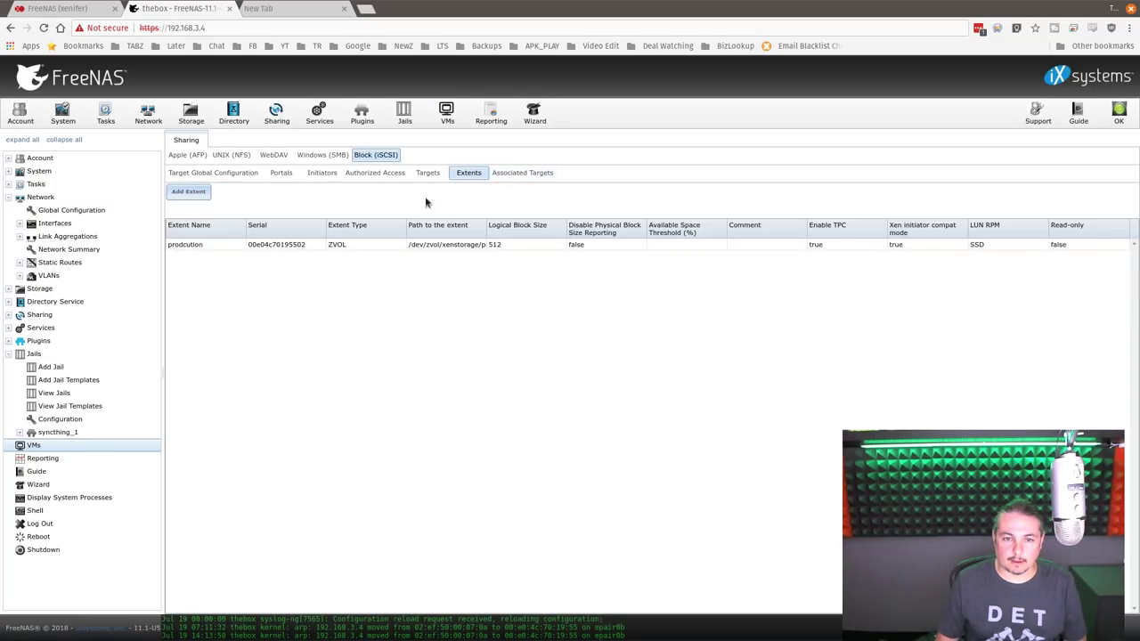
{"action": "left_click", "coordinate": [202, 245]}
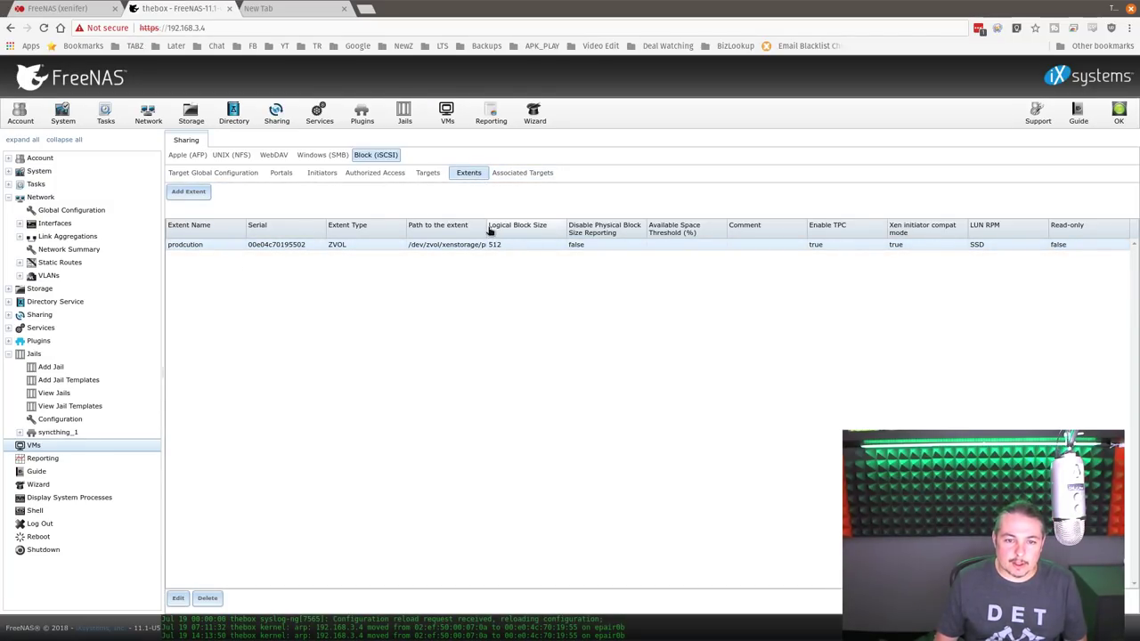
{"action": "left_click_drag", "start_coordinate": [486, 227], "coordinate": [533, 227]}
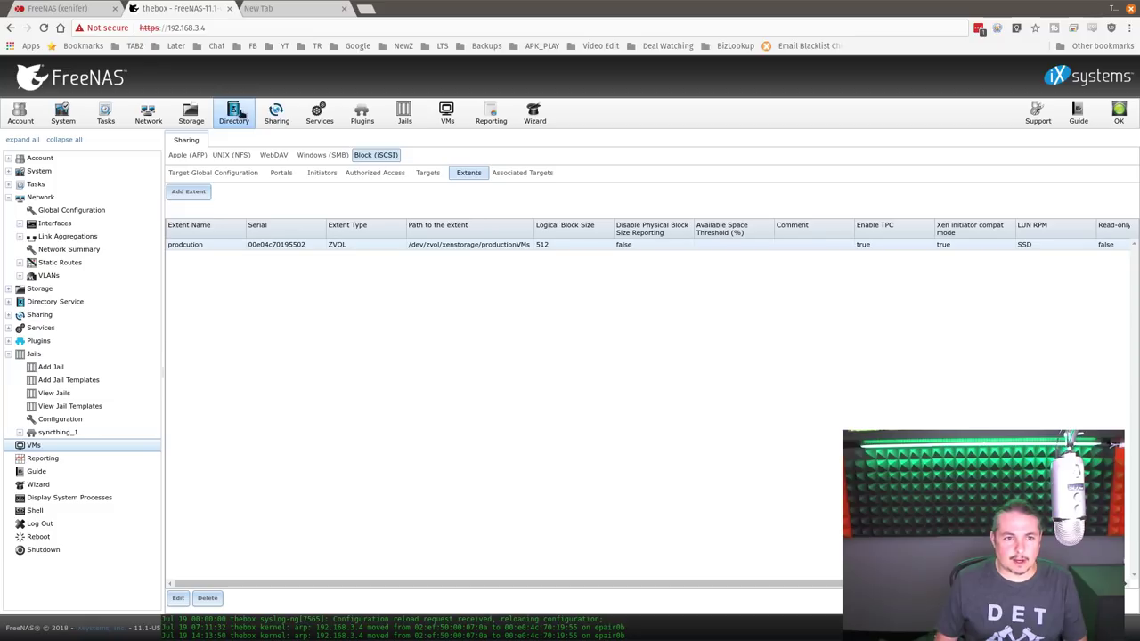
- Review the productionVMs zvol under xenstorage: 6.5 TiB used, 1.54x compression
{"action": "left_click", "coordinate": [190, 114]}
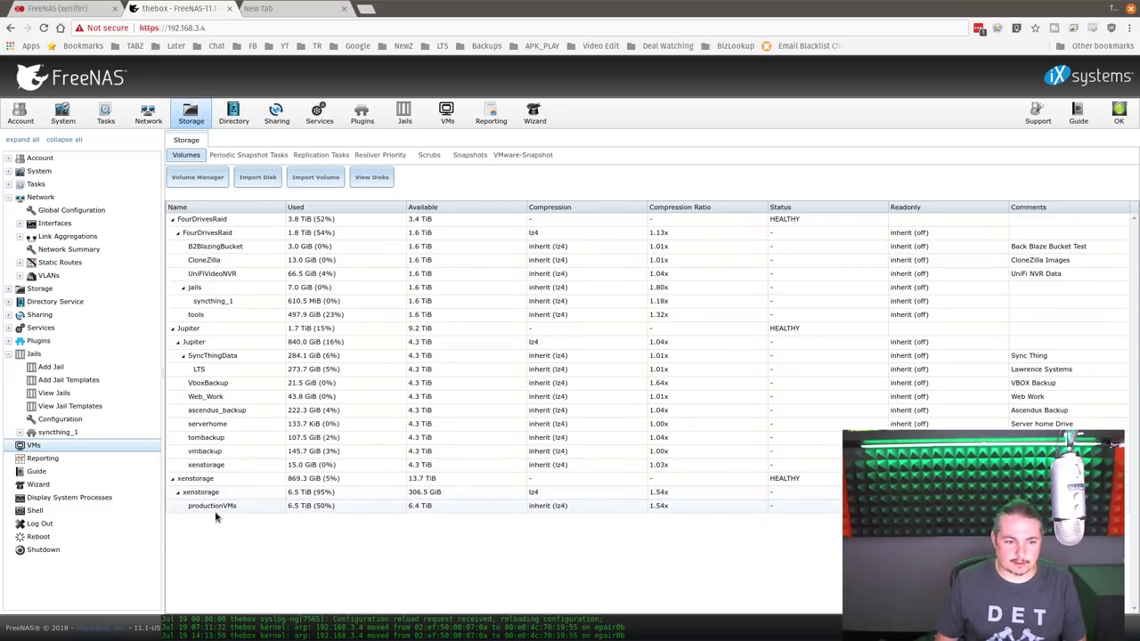
{"action": "left_click", "coordinate": [218, 509]}
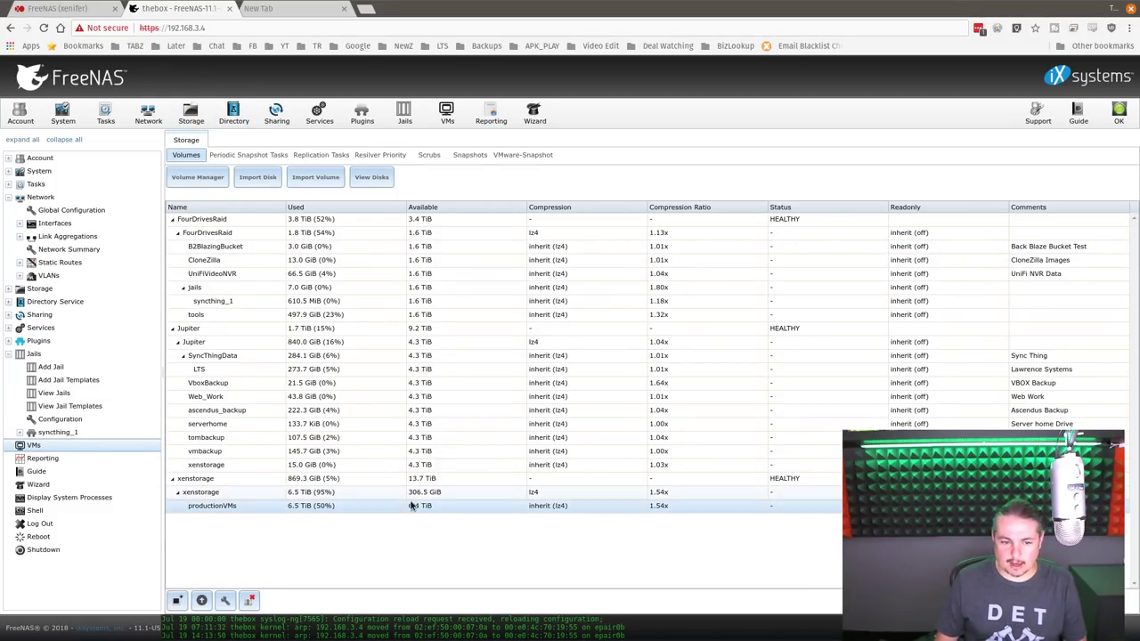
{"action": "left_click", "coordinate": [318, 494]}
{"action": "left_click", "coordinate": [317, 509]}
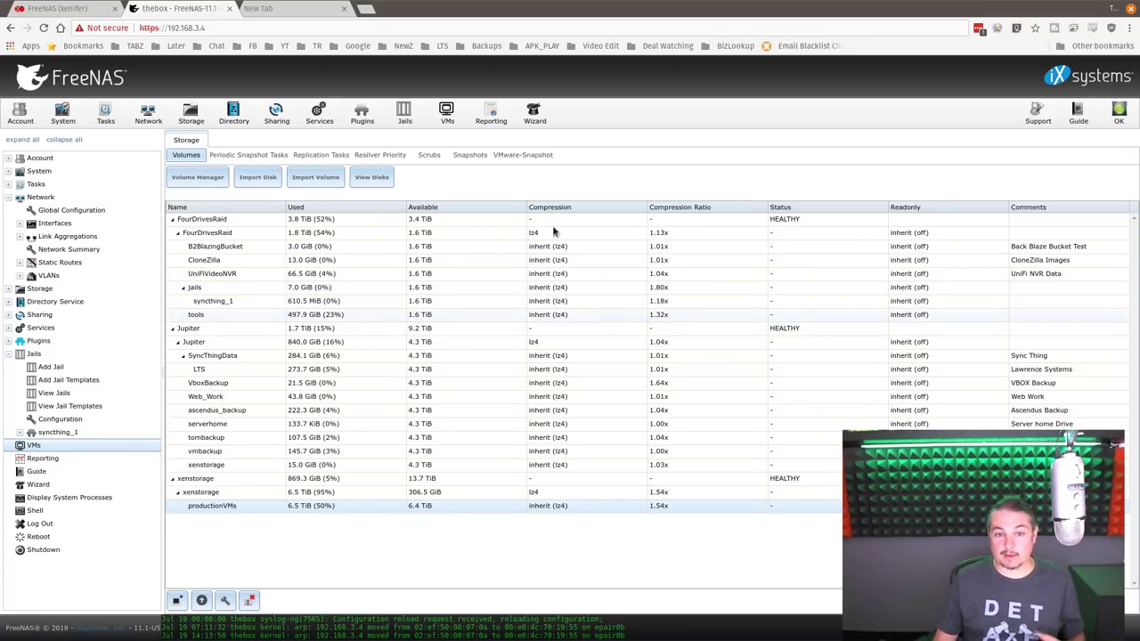
{"action": "left_click", "coordinate": [204, 507]}
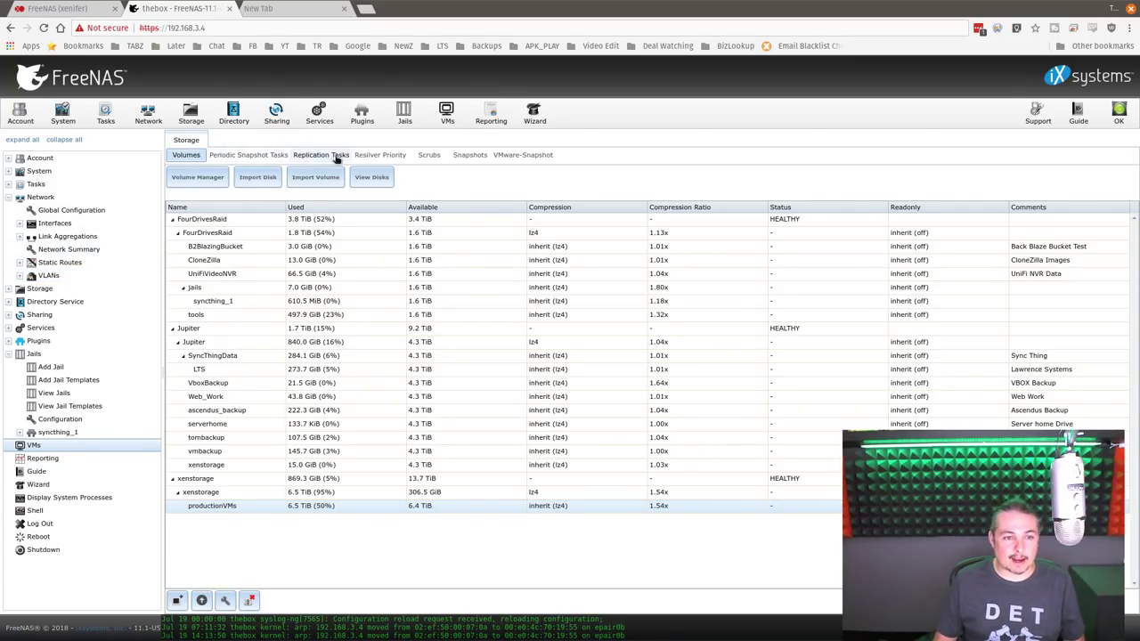
- Check the empty VMware-Snapshot list, then search Google for nextcloud in a new tab
{"action": "left_click", "coordinate": [541, 158]}
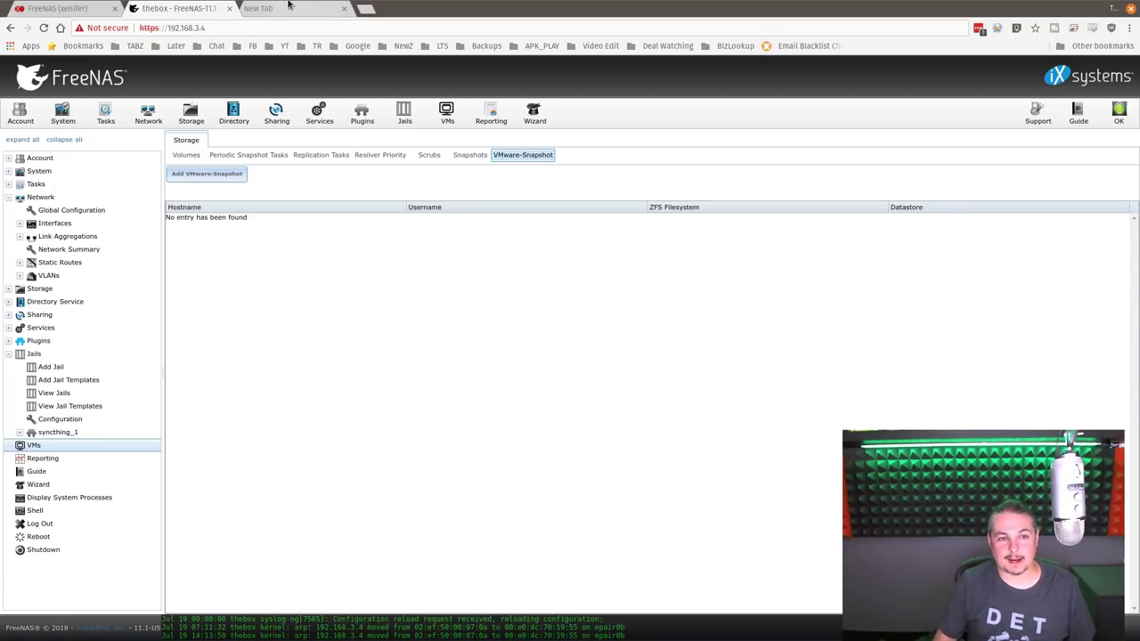
{"action": "left_click", "coordinate": [284, 8]}
{"action": "key", "text": "ctrl+l"}
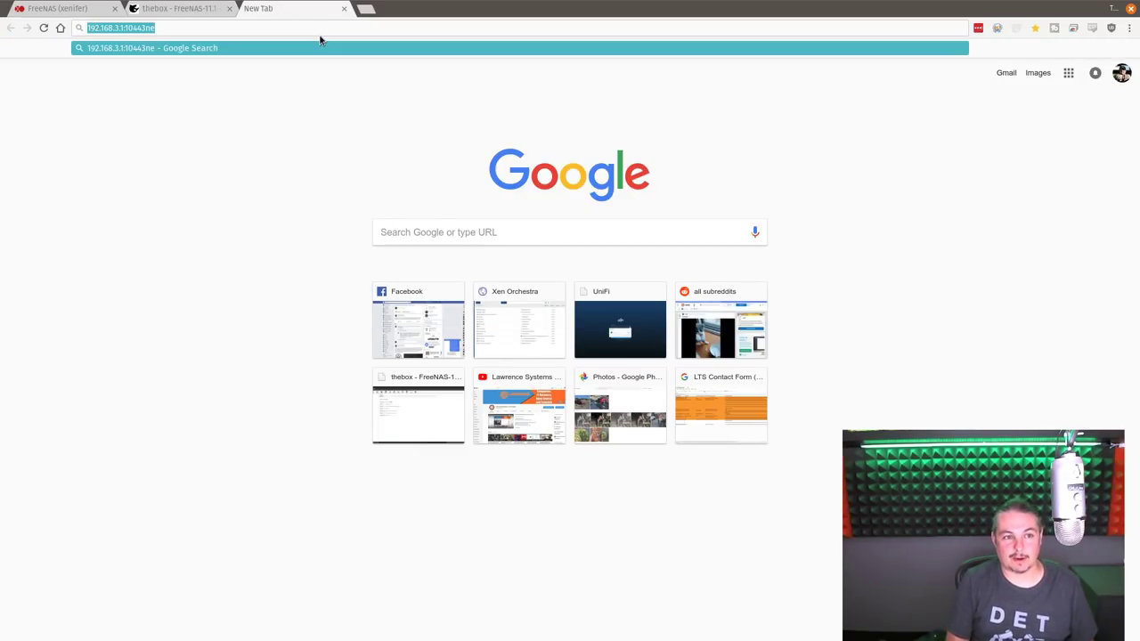
{"action": "type", "text": "nextc"}
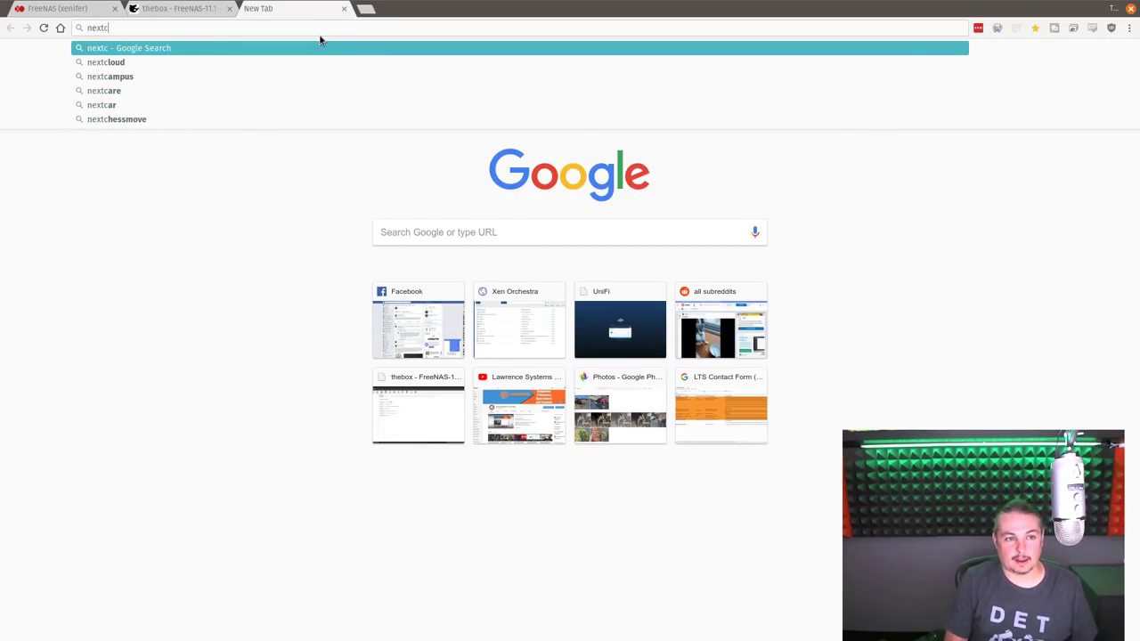
{"action": "key", "text": "Down"}
{"action": "key", "text": "Return"}
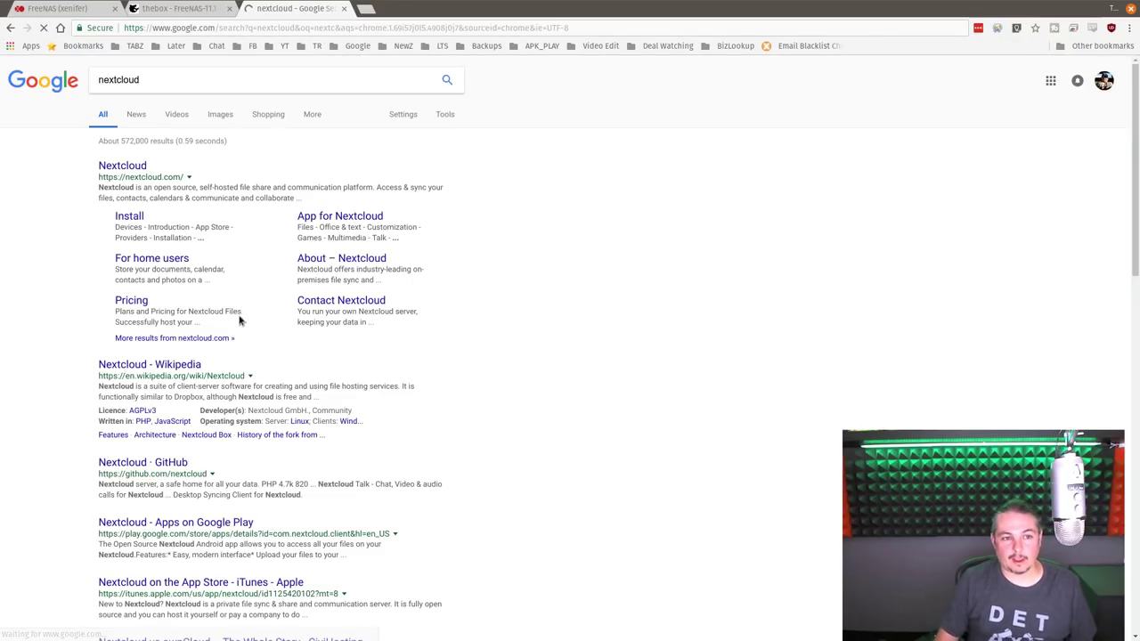
- Open nextcloud.com from the results and scroll through its homepage and back to the top
{"action": "left_click", "coordinate": [118, 165]}
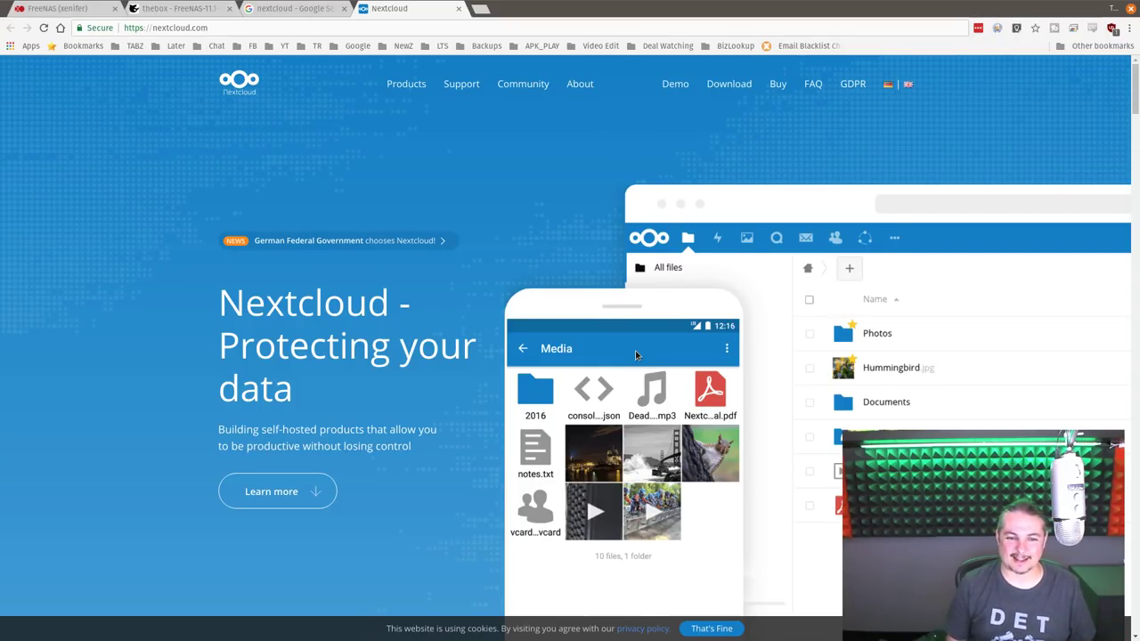
{"action": "scroll", "coordinate": [439, 357], "scroll_direction": "down", "scroll_amount": 10}
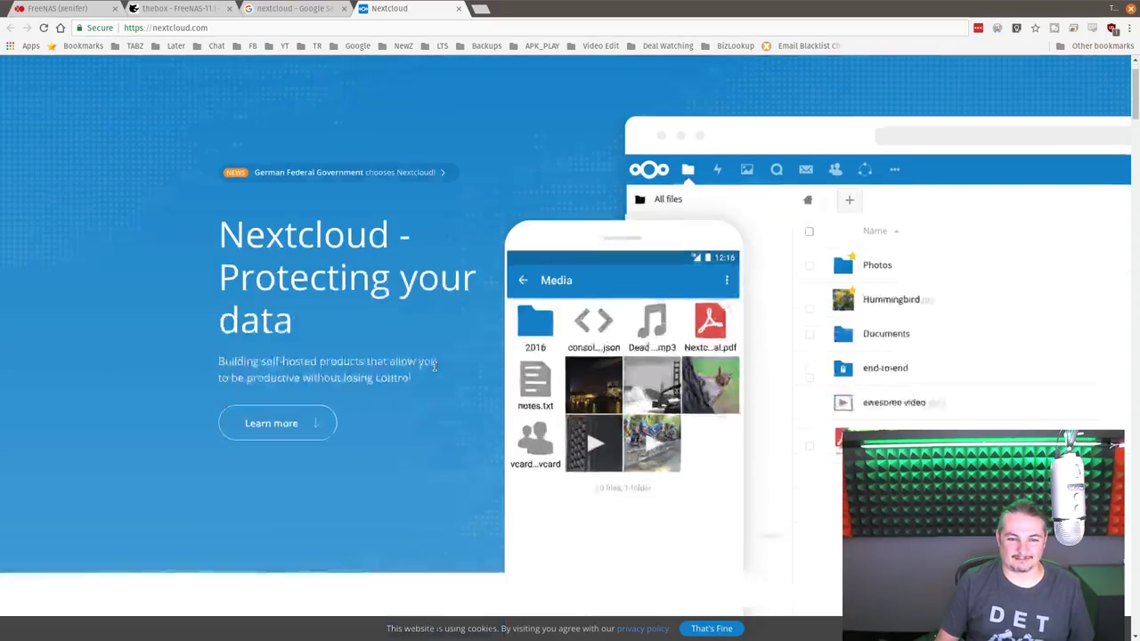
{"action": "scroll", "coordinate": [409, 503], "scroll_direction": "down", "scroll_amount": 5}
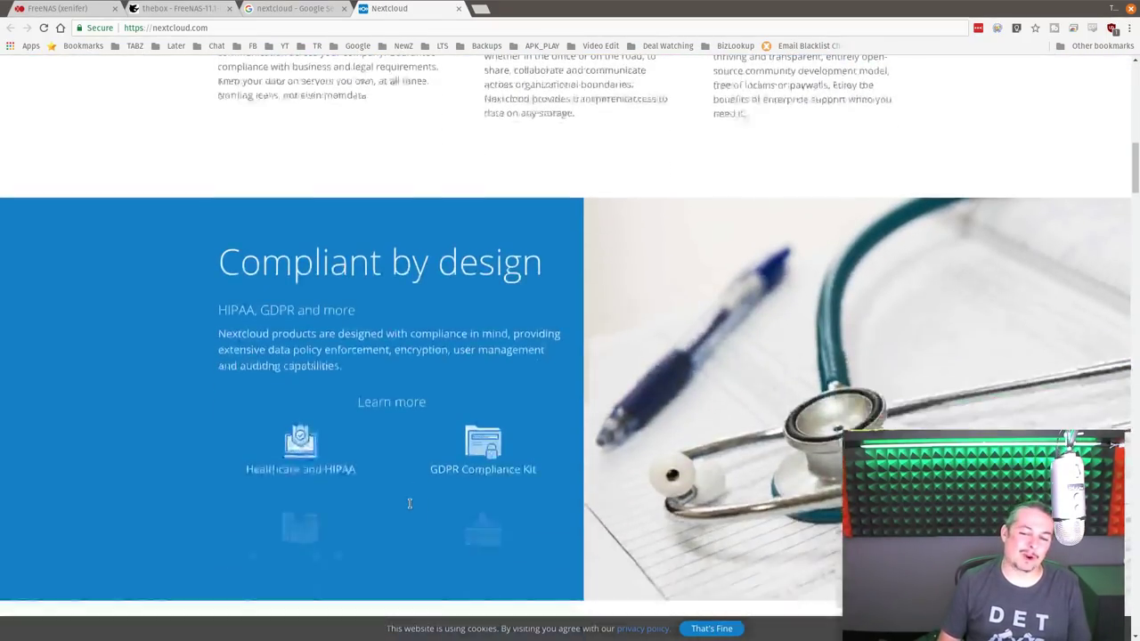
{"action": "scroll", "coordinate": [409, 503], "scroll_direction": "up", "scroll_amount": 7}
{"action": "scroll", "coordinate": [392, 463], "scroll_direction": "up", "scroll_amount": 5}
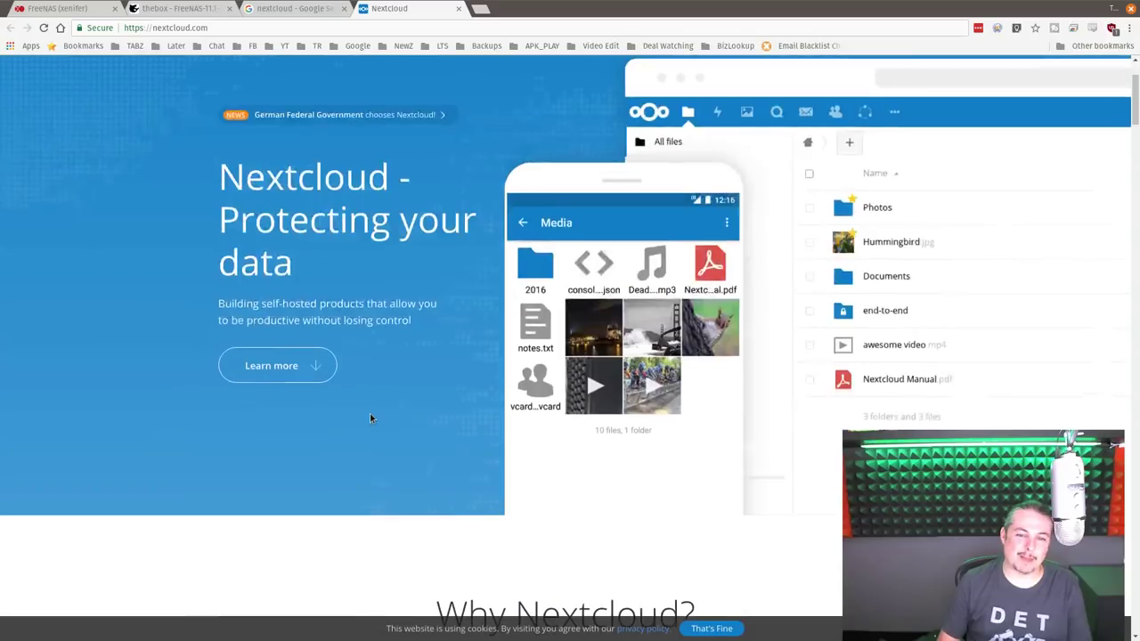